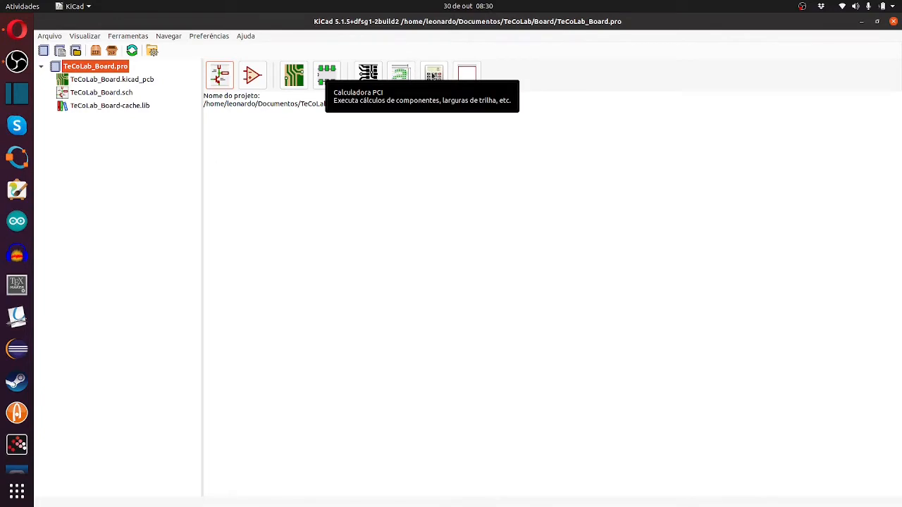
Examine the PCB calculator's regulator, track width, electrical spacing, transmission line, RF attenuator, colour code and board class pages, closing the calculator at the end
click(433, 75)
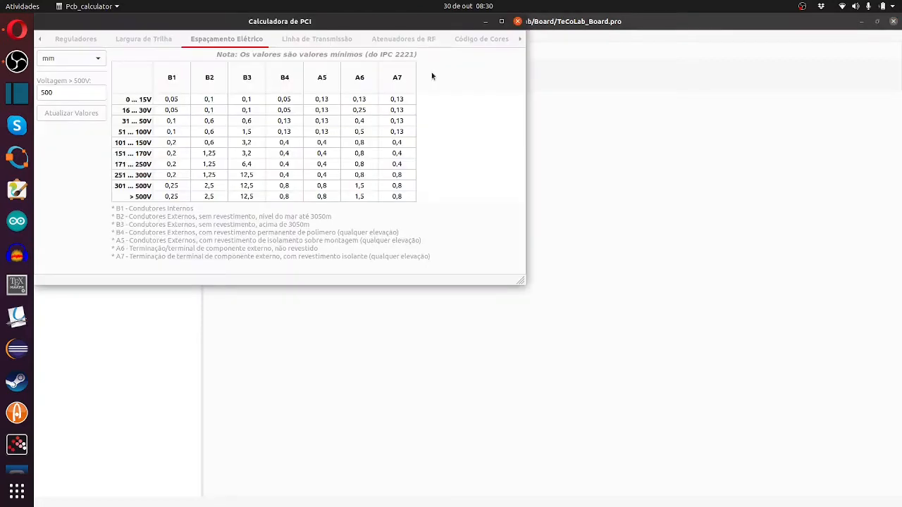
click(74, 40)
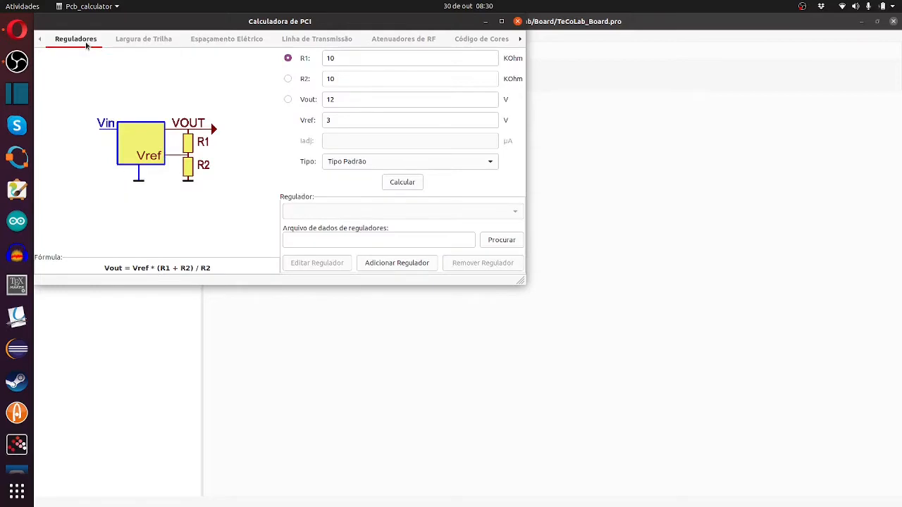
click(139, 40)
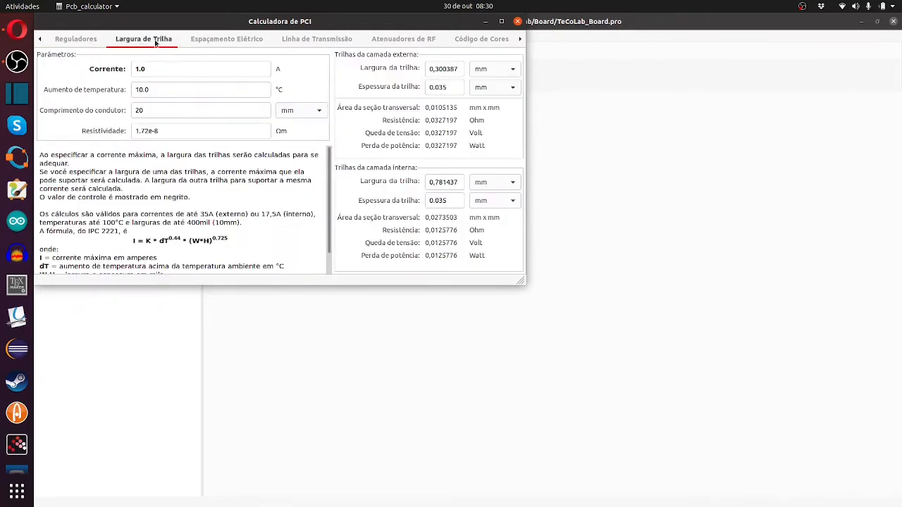
click(197, 45)
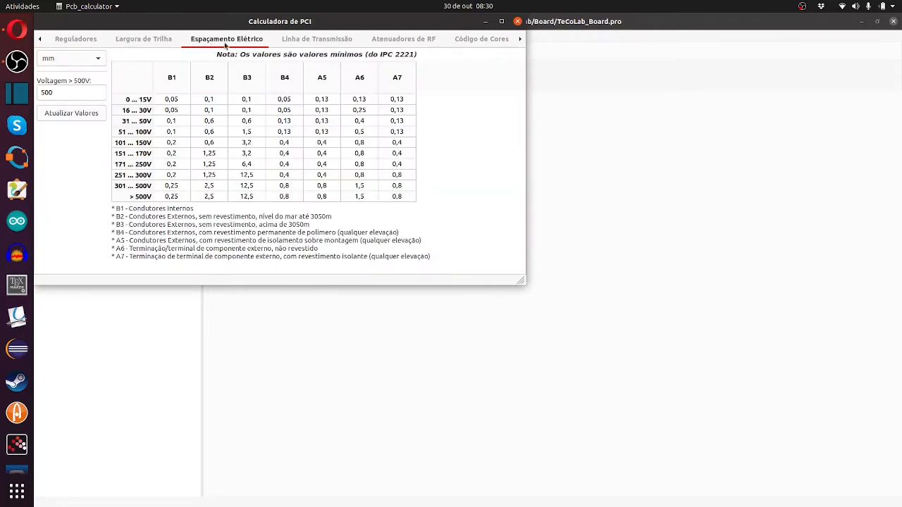
click(294, 43)
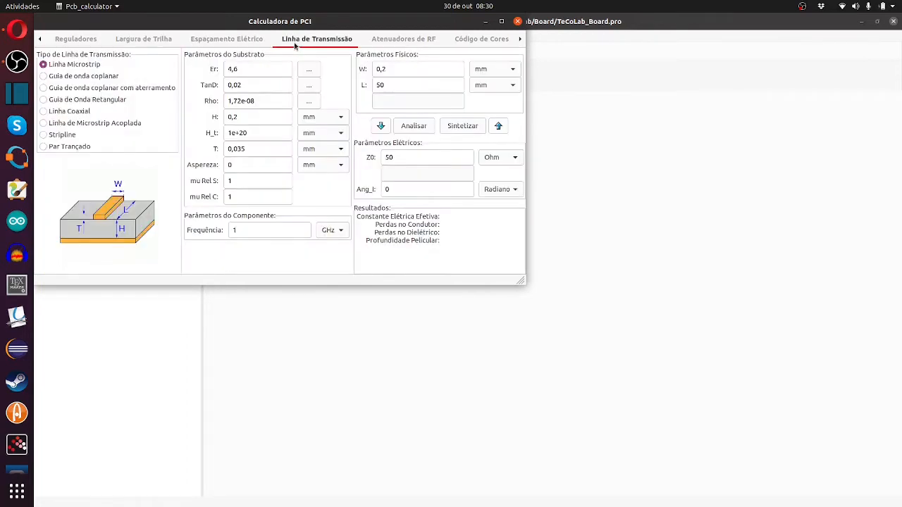
click(390, 41)
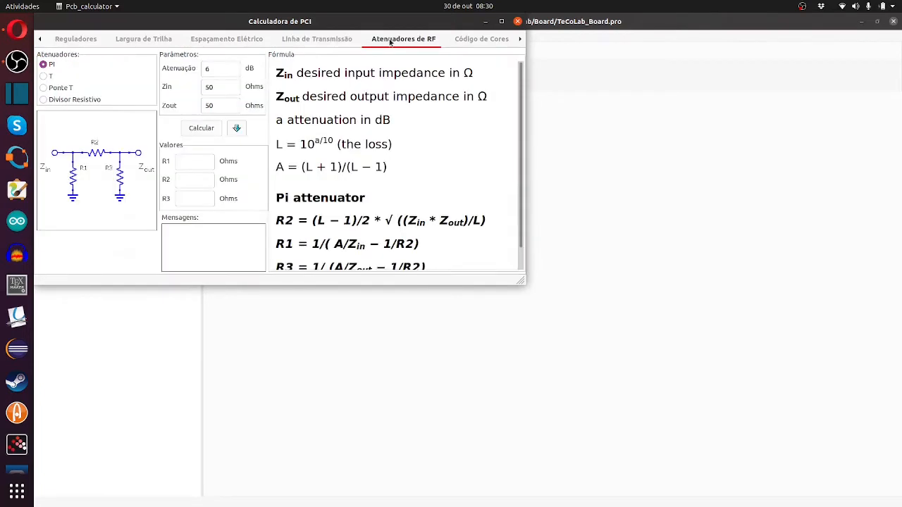
click(477, 42)
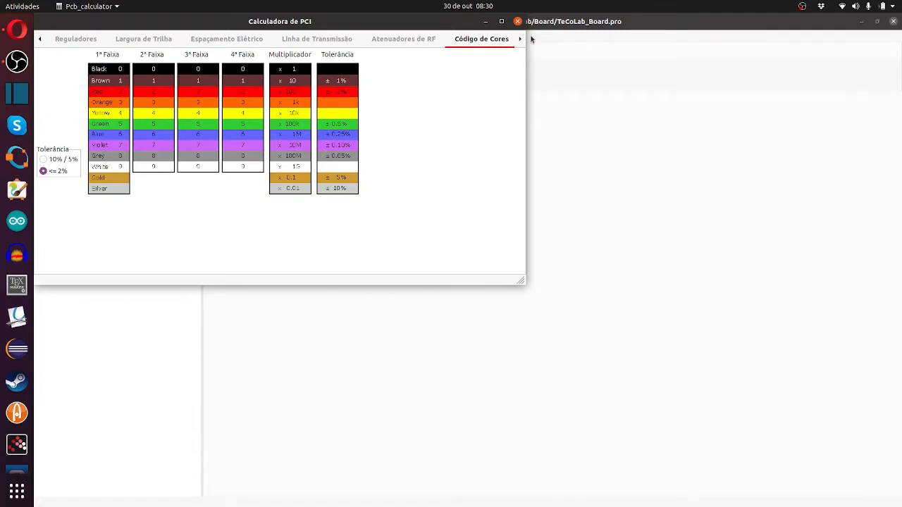
click(522, 38)
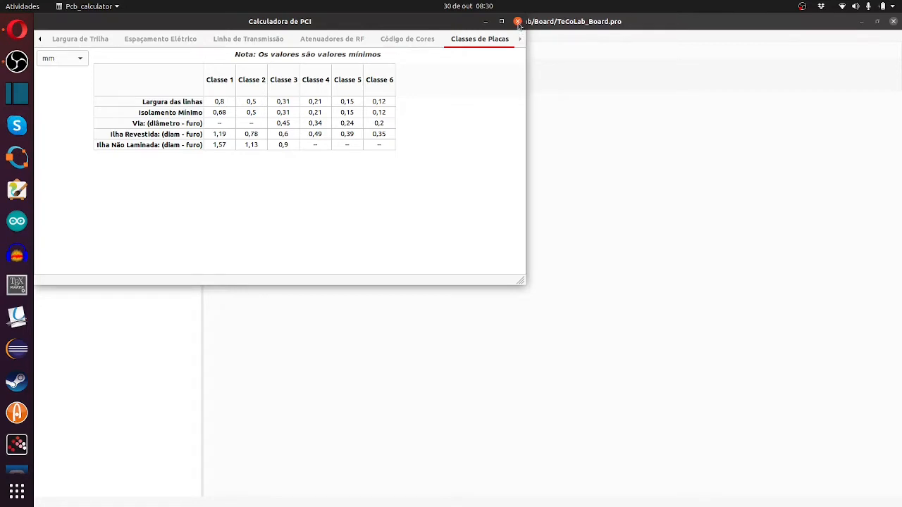
click(518, 22)
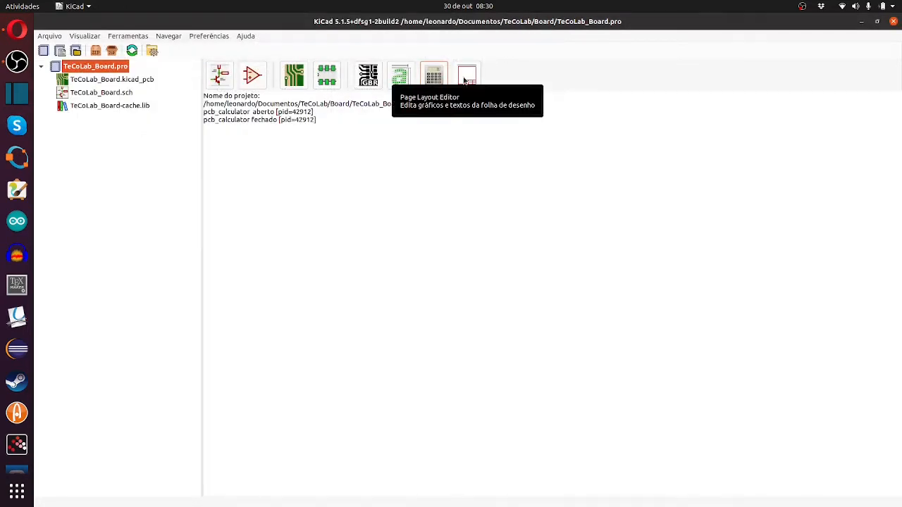
View the default drawing sheet and its title block in the Page Layout Editor, then close that editor
click(466, 78)
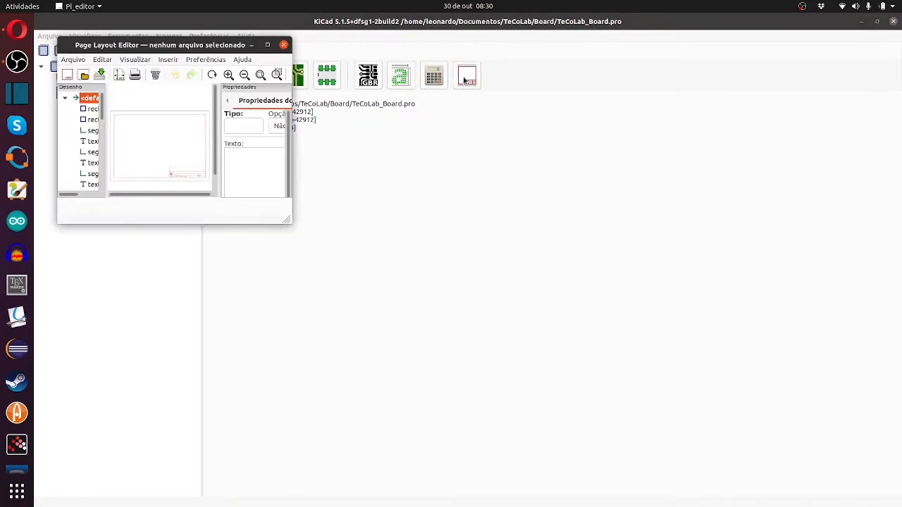
click(268, 45)
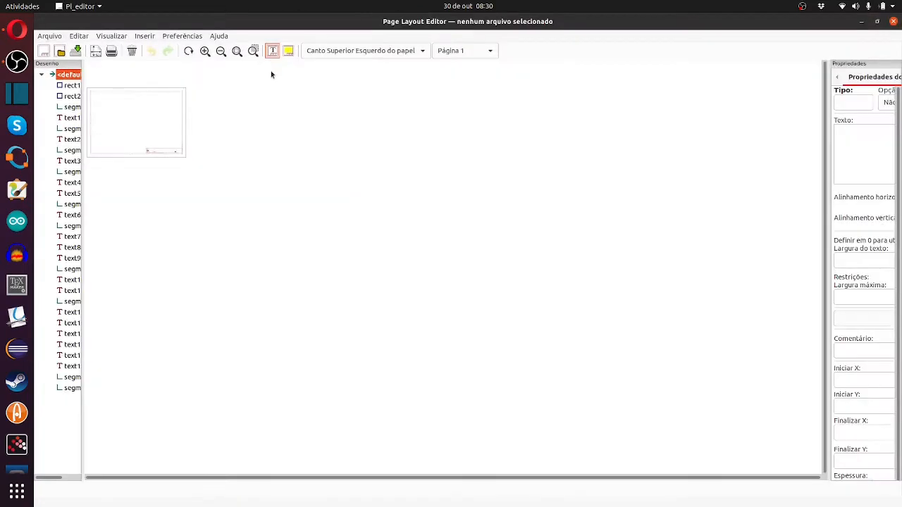
scroll(450, 264, up, 8)
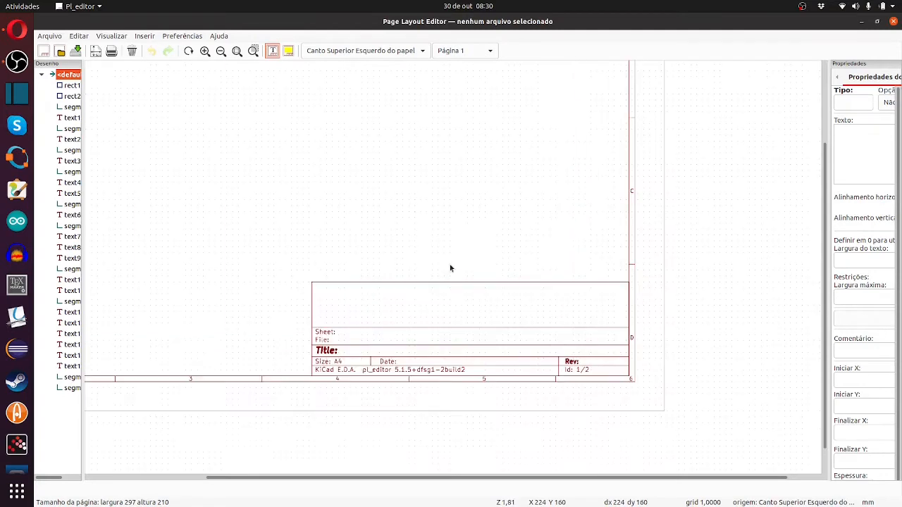
click(893, 22)
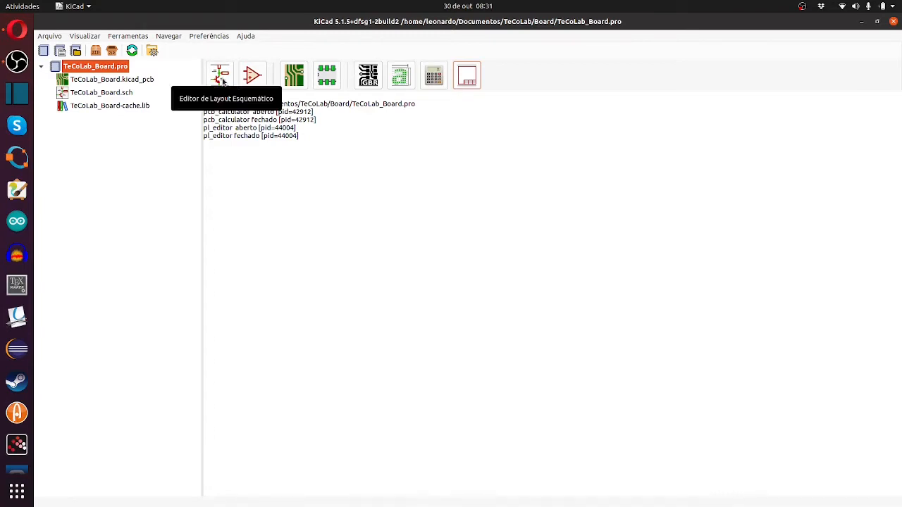
Open the TeCoLab_Board schematic in Eeschema and inspect the sheet's title block
click(220, 75)
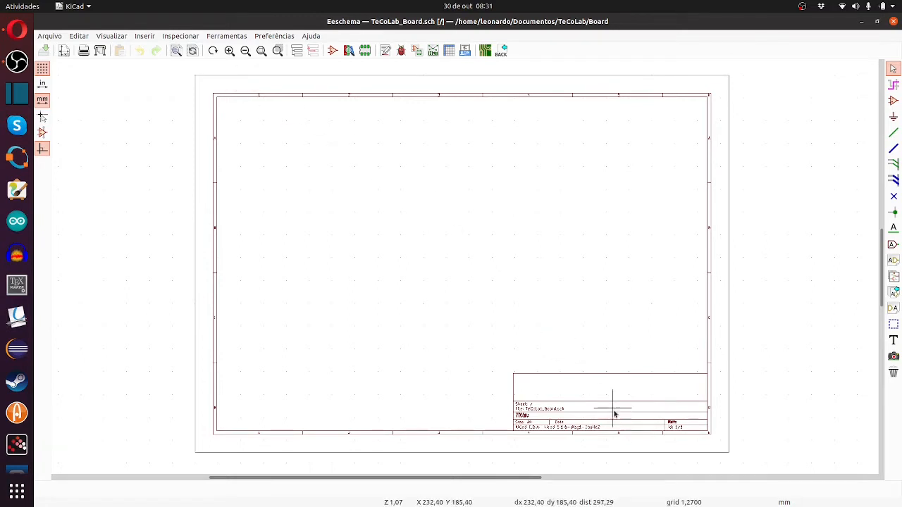
scroll(613, 405, up, 1)
scroll(464, 270, up, 3)
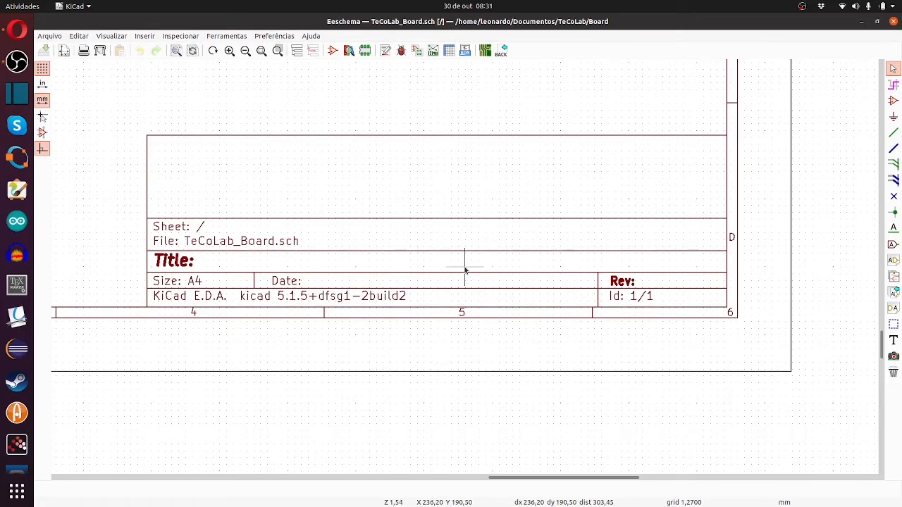
In the page settings, apply 2021-10-30 as the issue date, set the revision to 1.0 and the title to TeCoLab
click(64, 50)
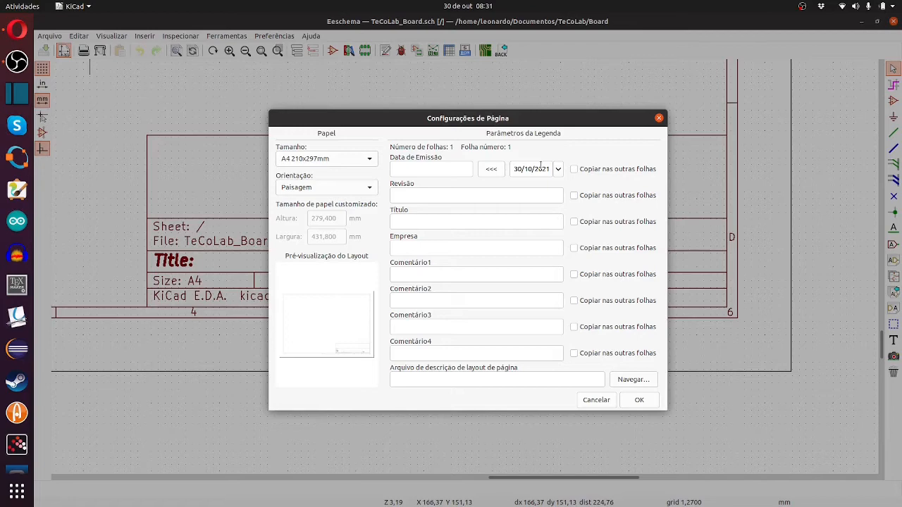
click(493, 170)
click(426, 193)
text(1.)
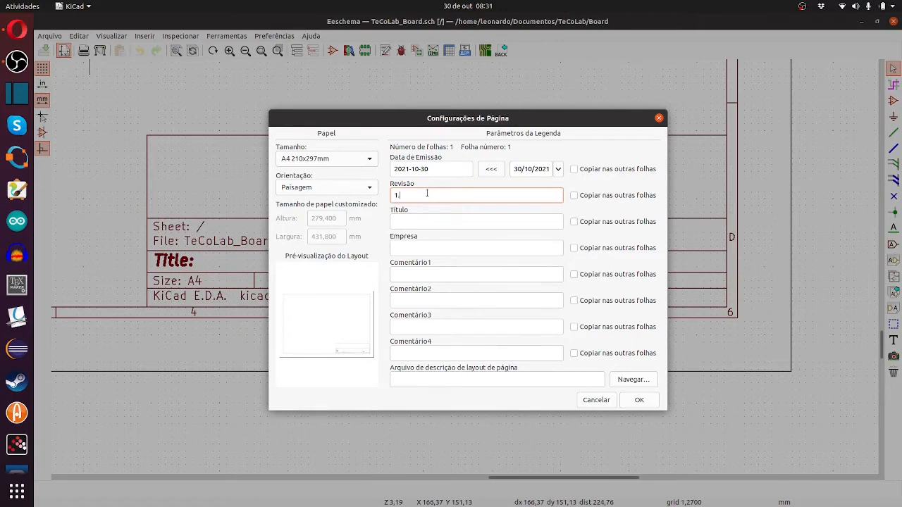
text(0)
click(429, 226)
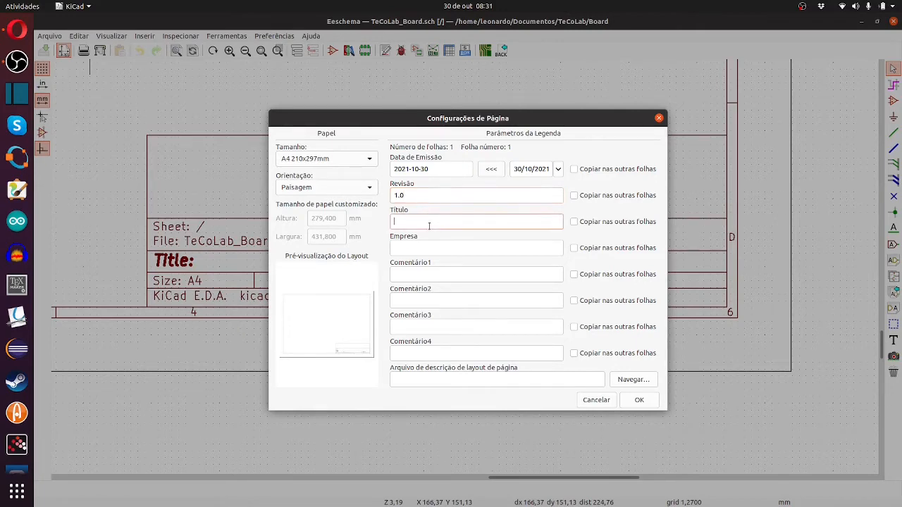
text(TeCoLab)
Set the title block's company to "Canal Sob Controle" and Comment 1 to "Sistema de Controle de Temperatura", and apply the page settings
click(424, 243)
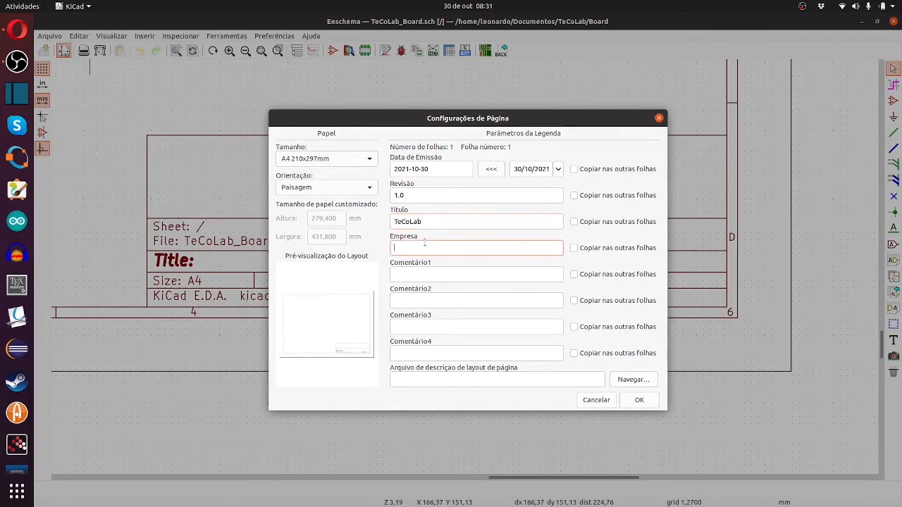
text(Canal Sob Controle)
click(428, 271)
text(Sis)
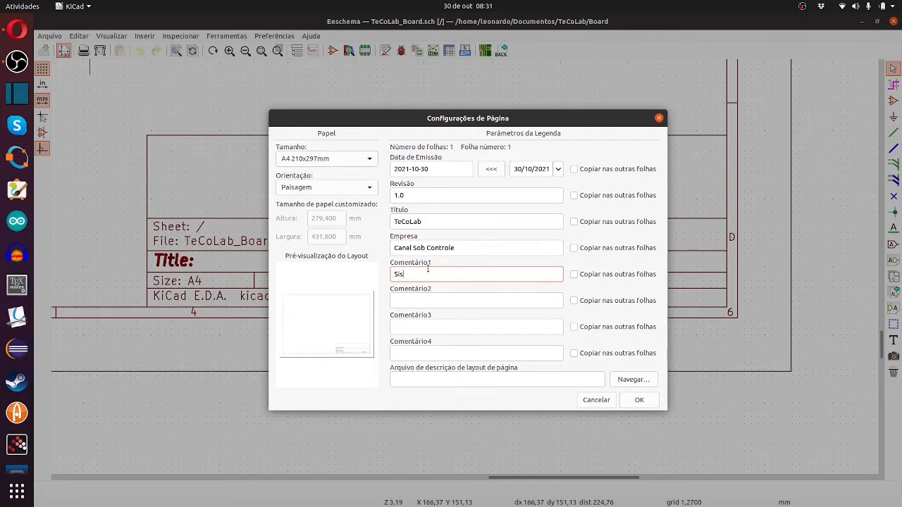
text(tema de Controle de Temperatura)
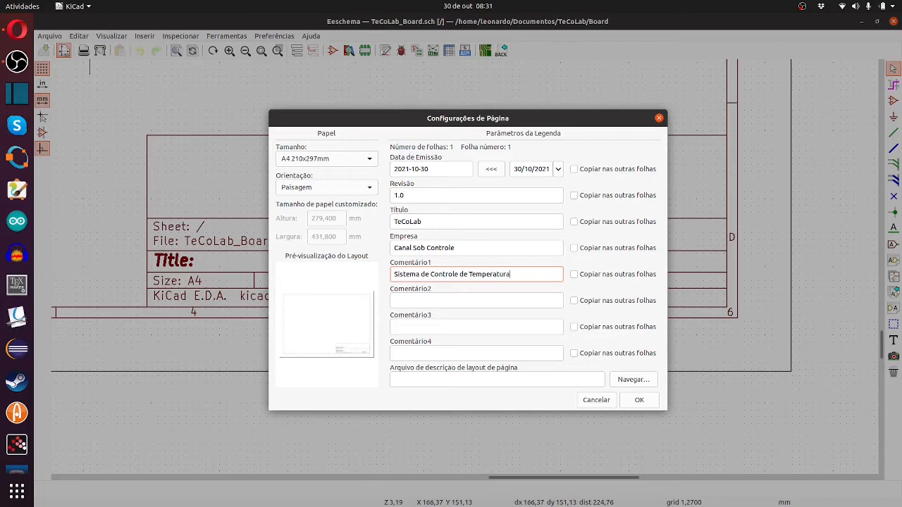
click(639, 400)
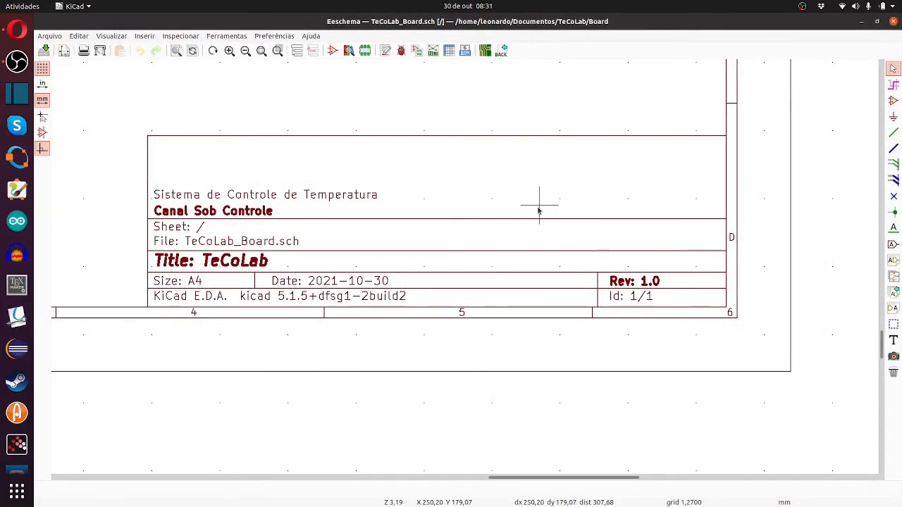
Save the TeCoLab_Board schematic with its completed title block
scroll(444, 274, down, 5)
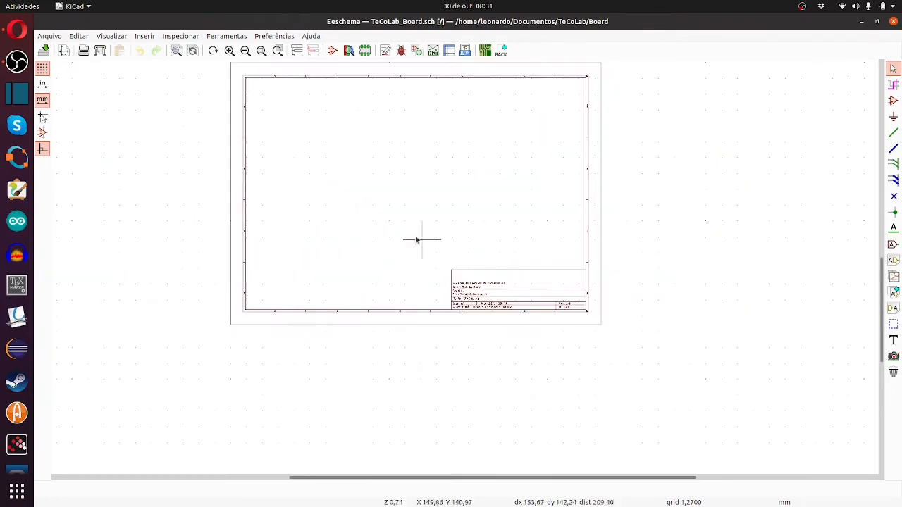
scroll(416, 239, up, 2)
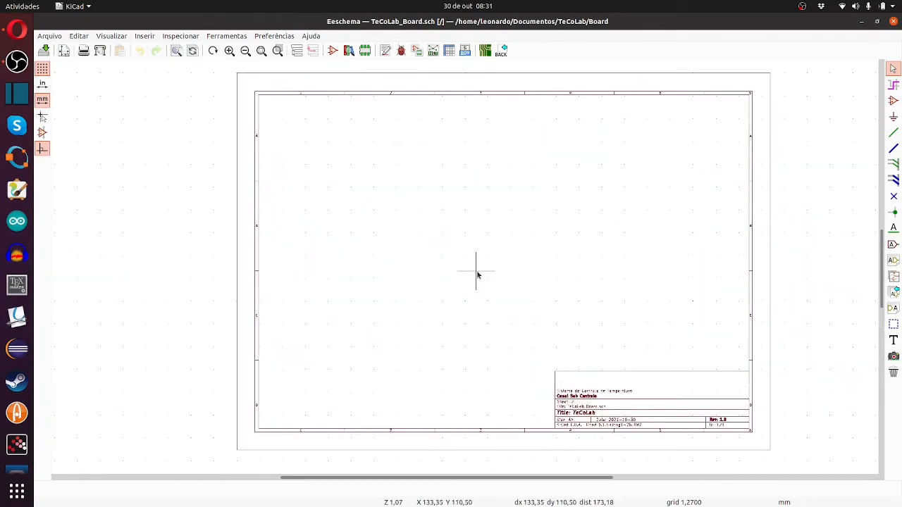
key(ctrl+s)
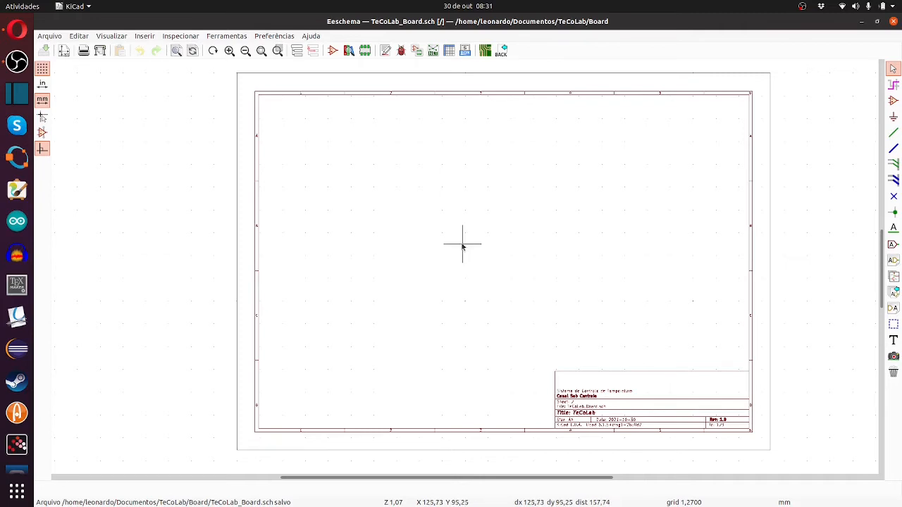
Search the symbol library for an Arduino and place the Arduino_UNO_R3 module in the left part of the schematic sheet
click(894, 102)
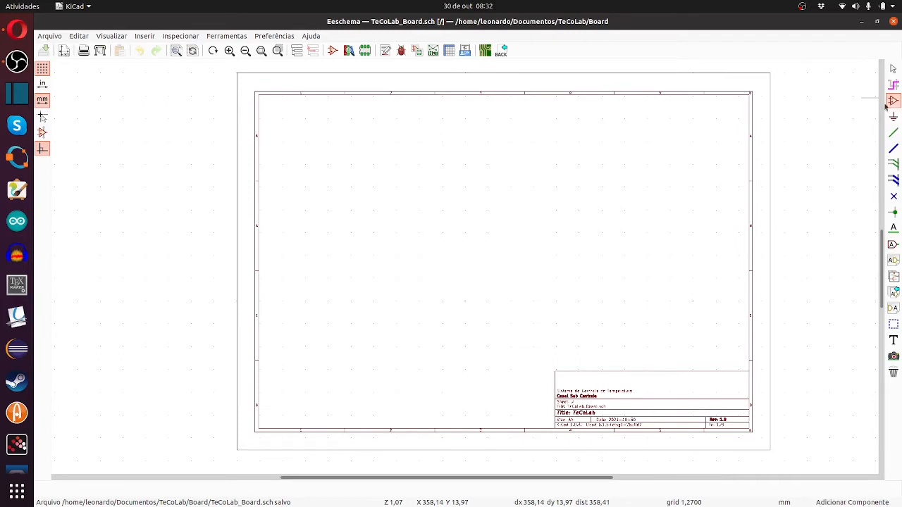
click(387, 237)
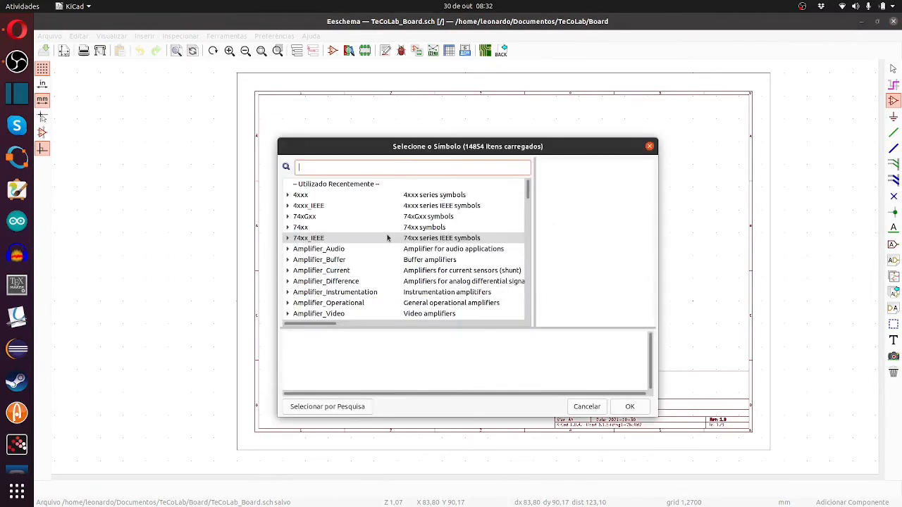
text(arduino)
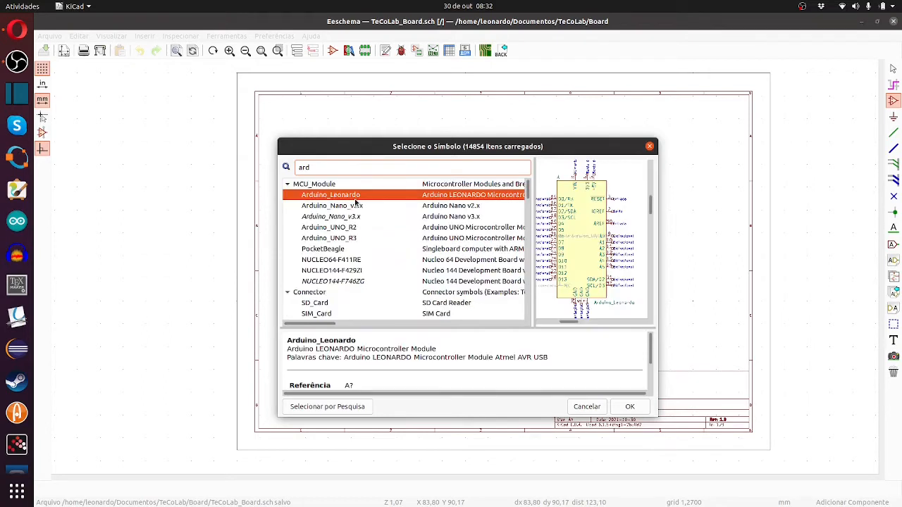
double_click(328, 239)
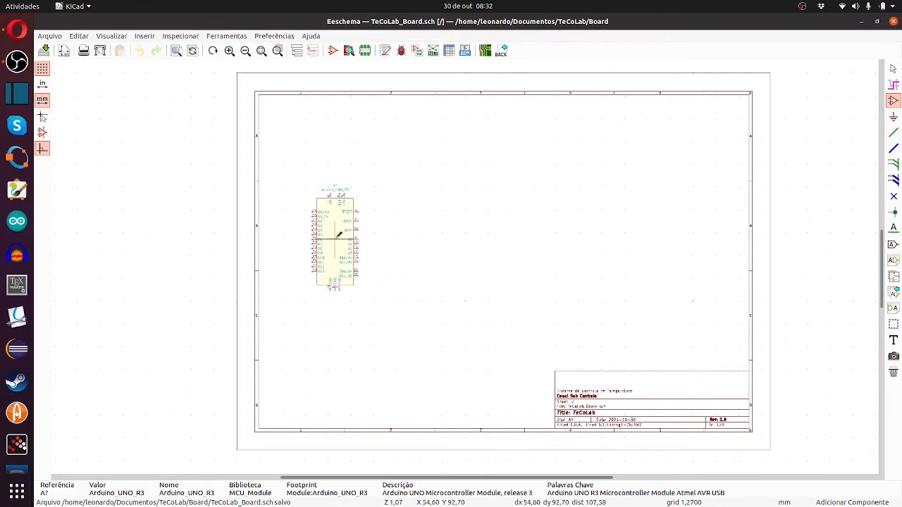
click(340, 235)
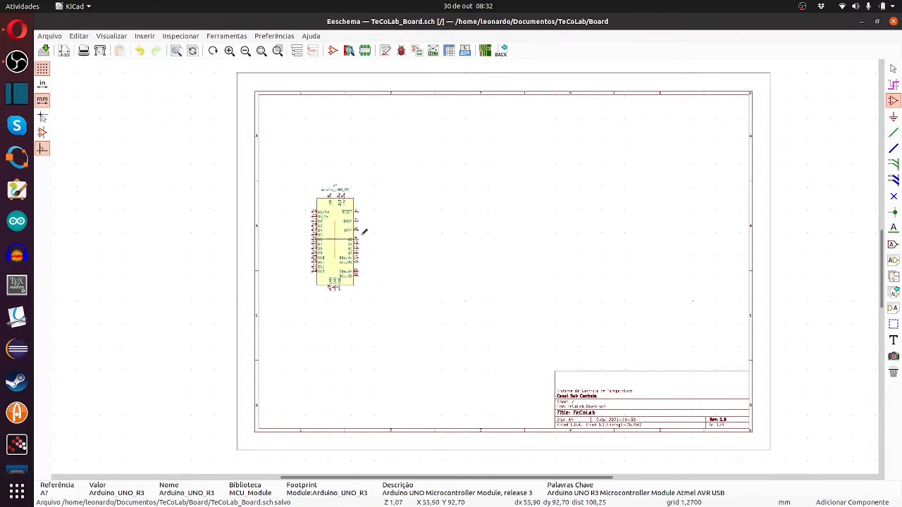
Find the generic resistor symbol R in the Device library and place it to the right of the Arduino
click(465, 221)
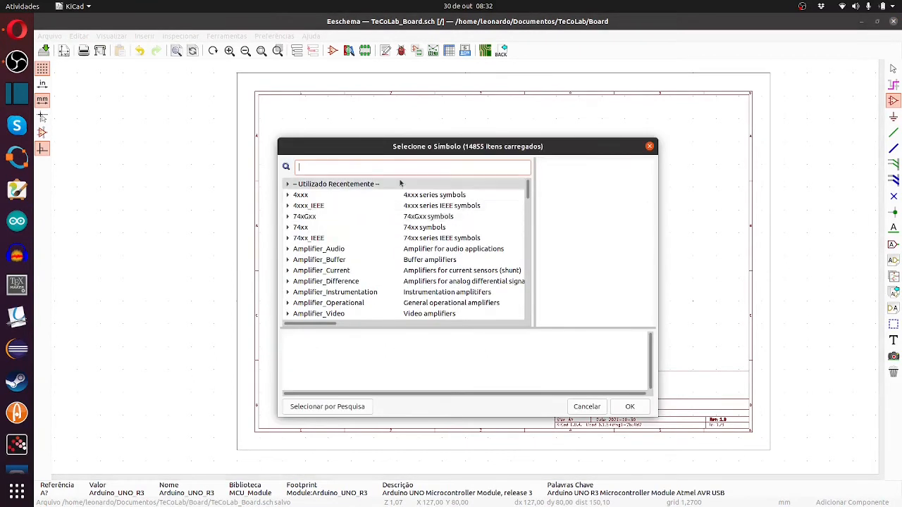
text(r)
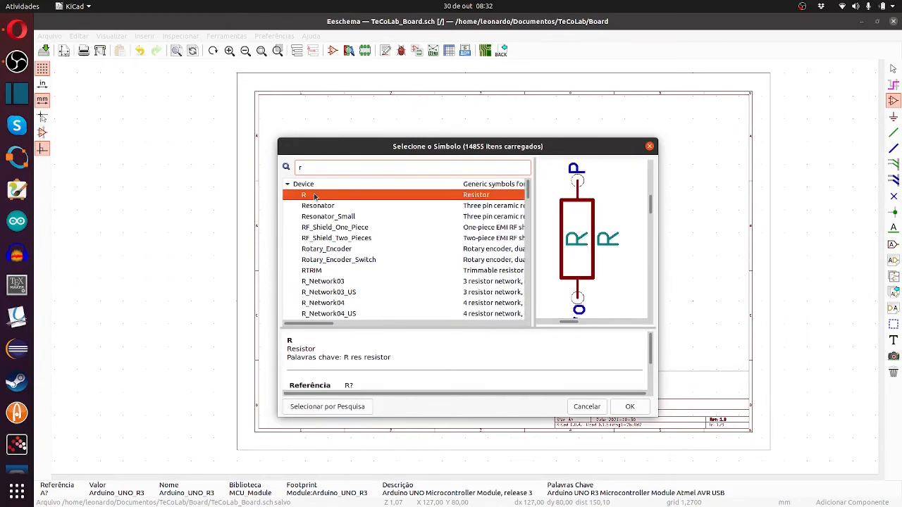
double_click(315, 195)
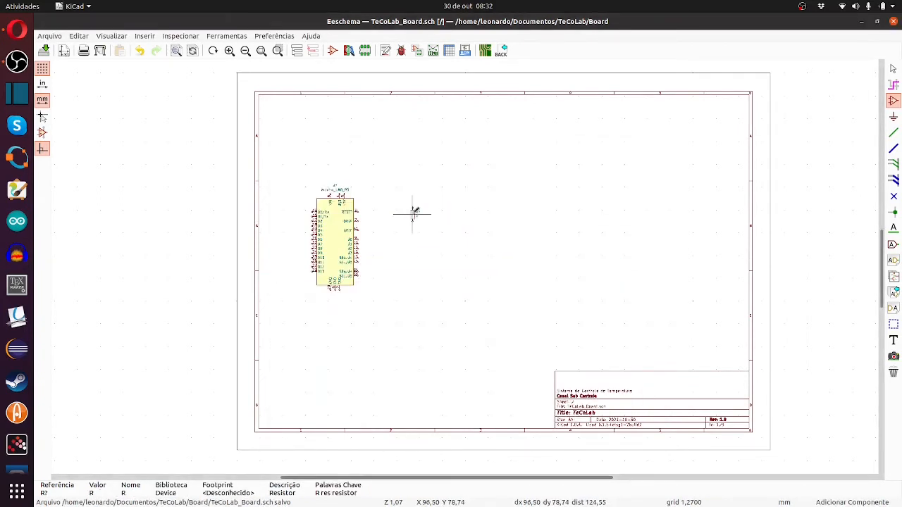
scroll(415, 211, up, 2)
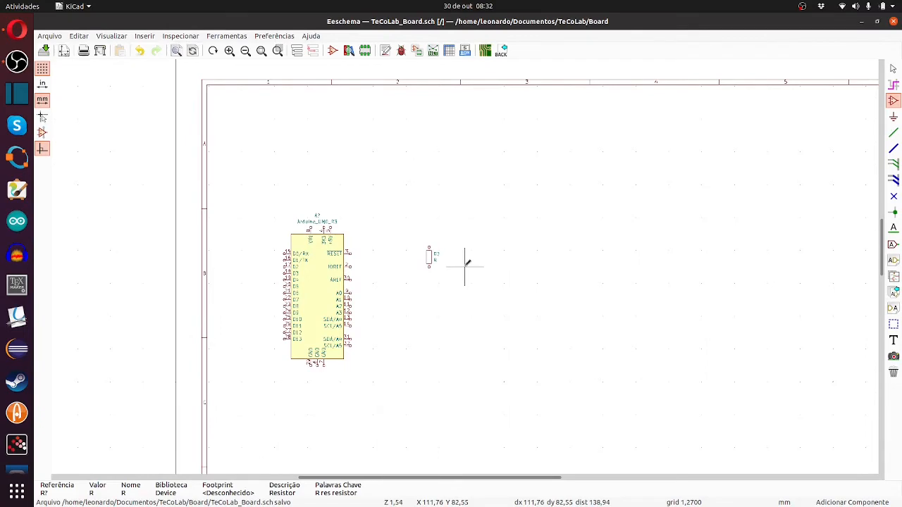
Find the PC817 optocoupler in the symbol library and place it to the right of the resistor
click(465, 265)
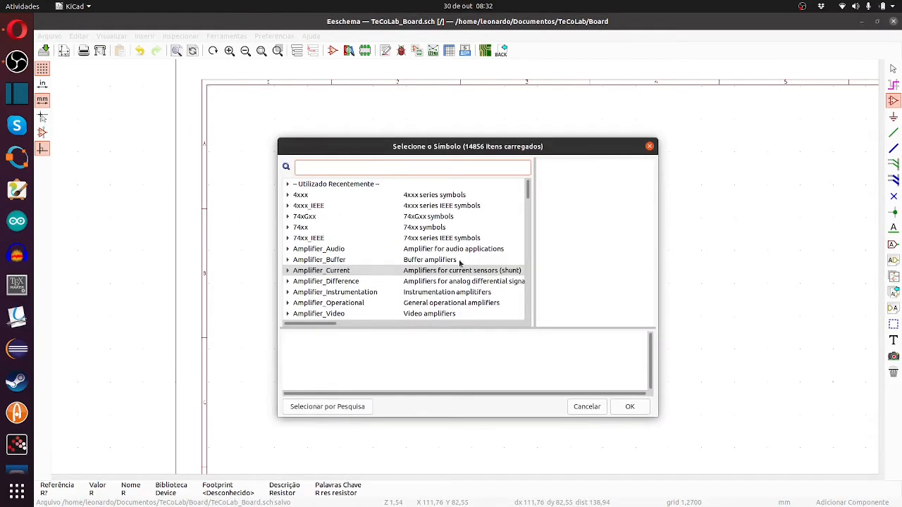
text(pc817)
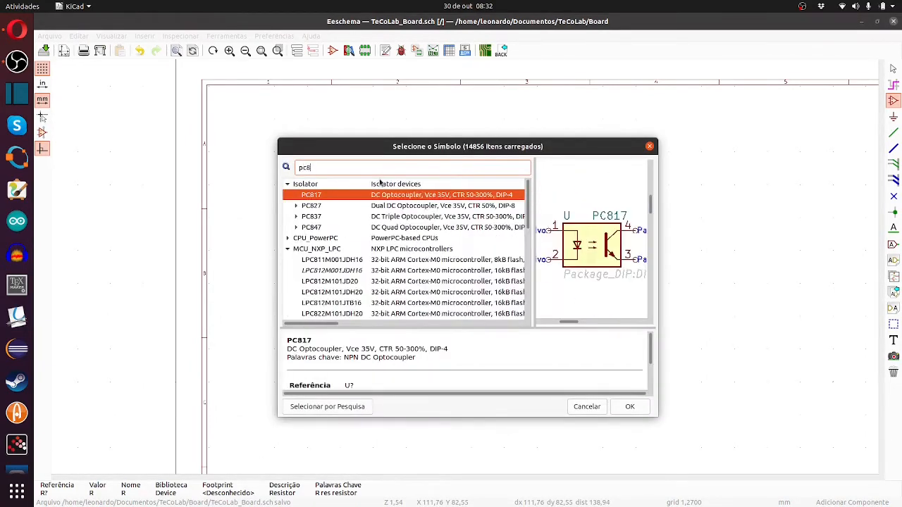
double_click(336, 196)
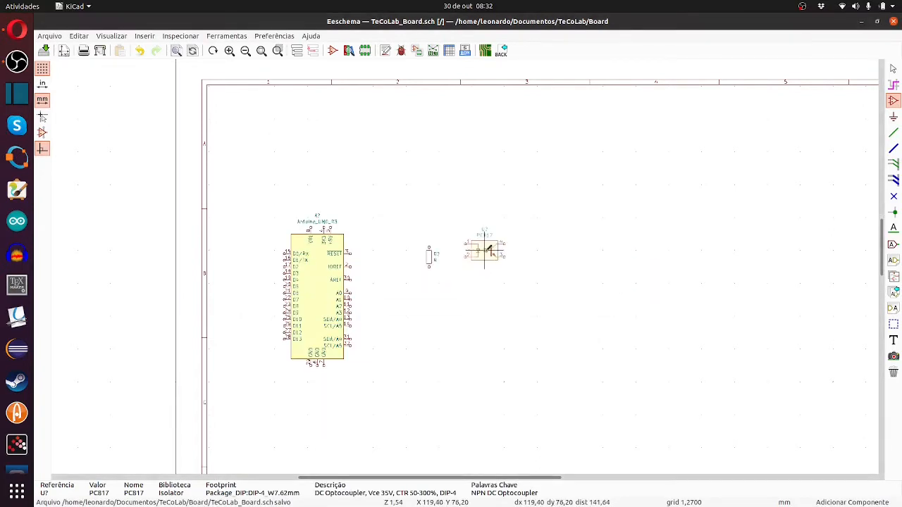
click(488, 250)
Find the BC337 NPN transistor in the symbol library and place it to the right of the PC817
click(542, 262)
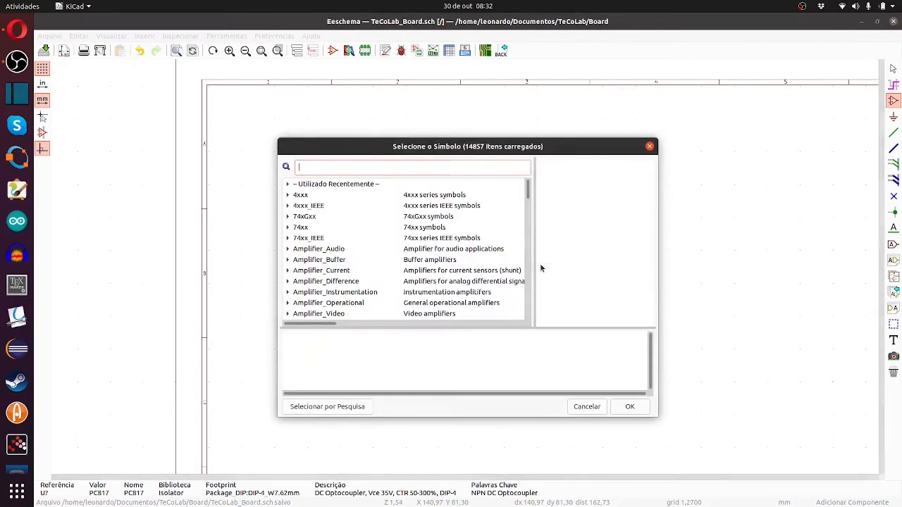
text(bc337)
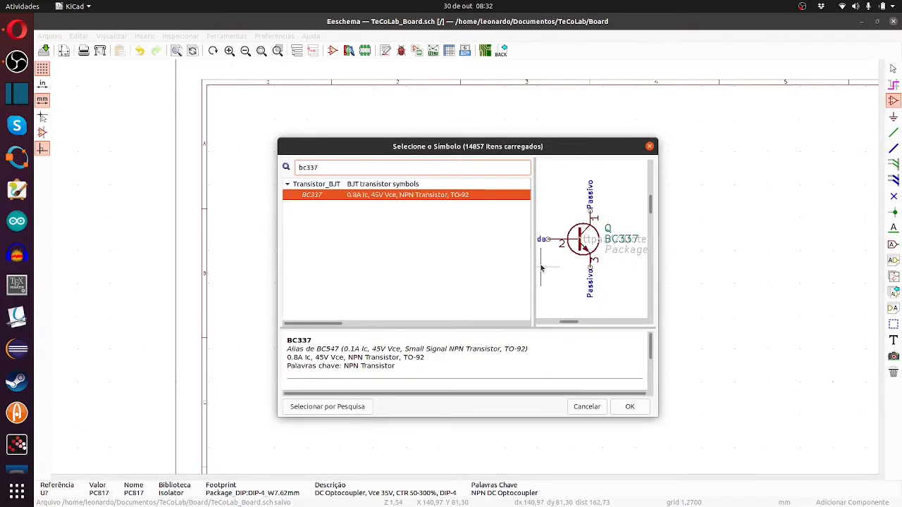
key(Return)
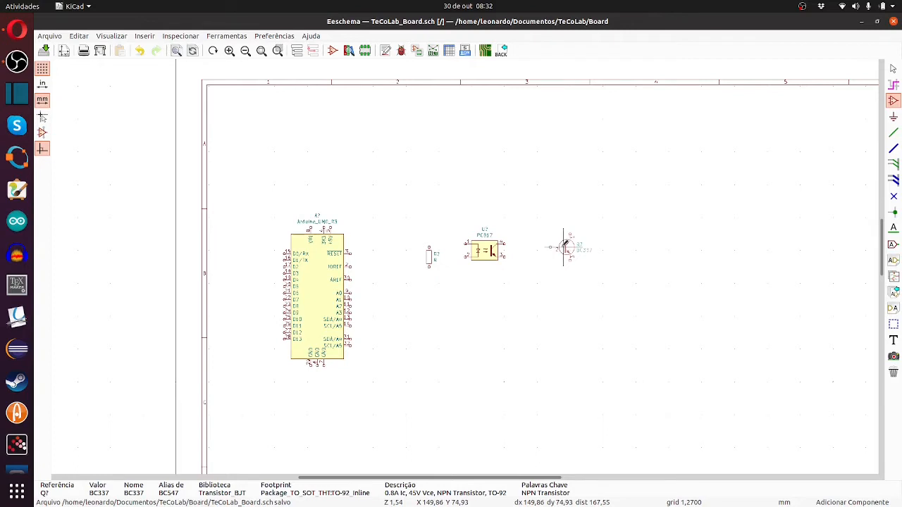
click(566, 244)
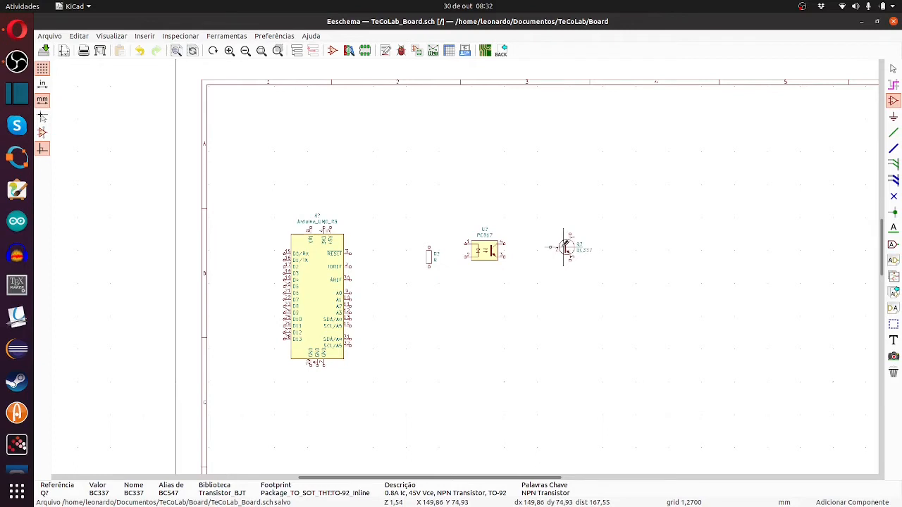
Find the TIP41C power transistor in the symbol library and place it to the right of the BC337
click(629, 243)
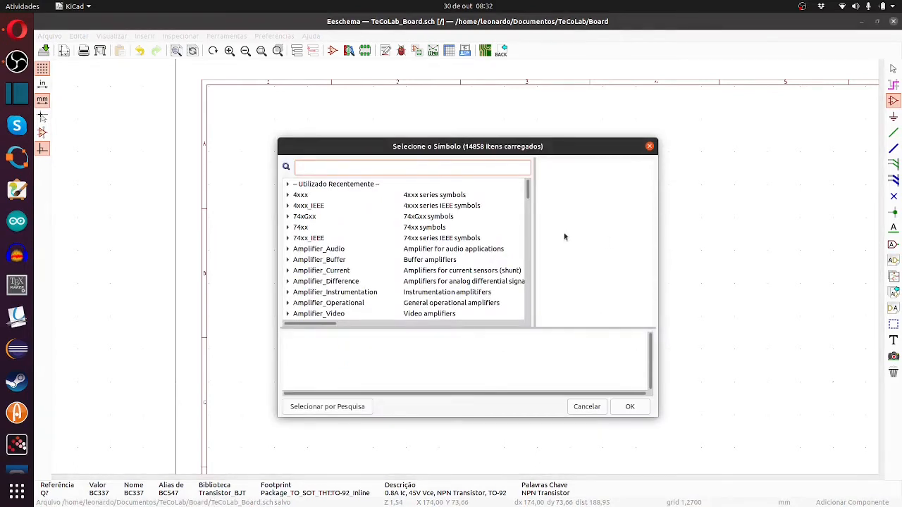
text(tip41c)
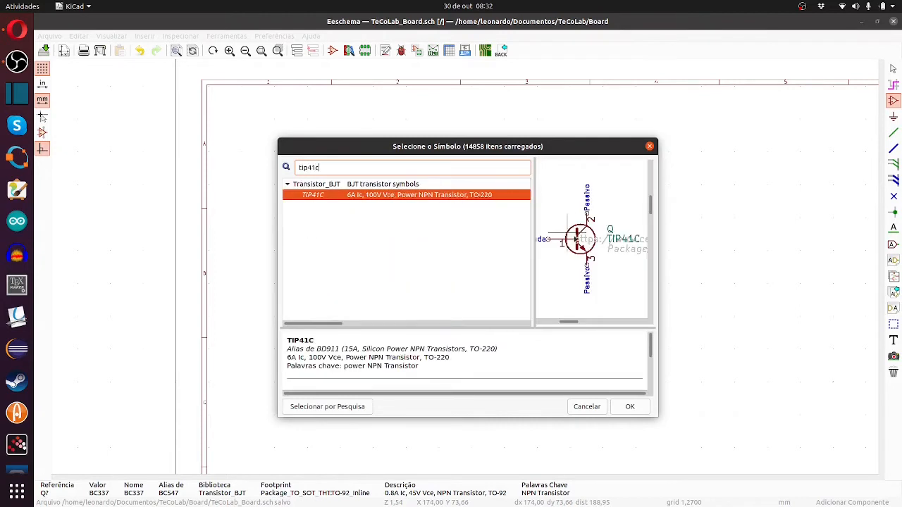
double_click(401, 195)
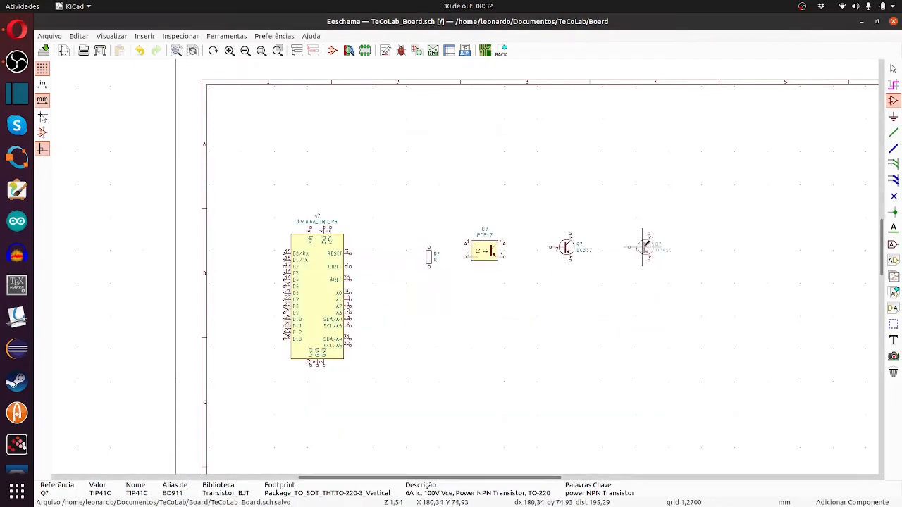
click(618, 253)
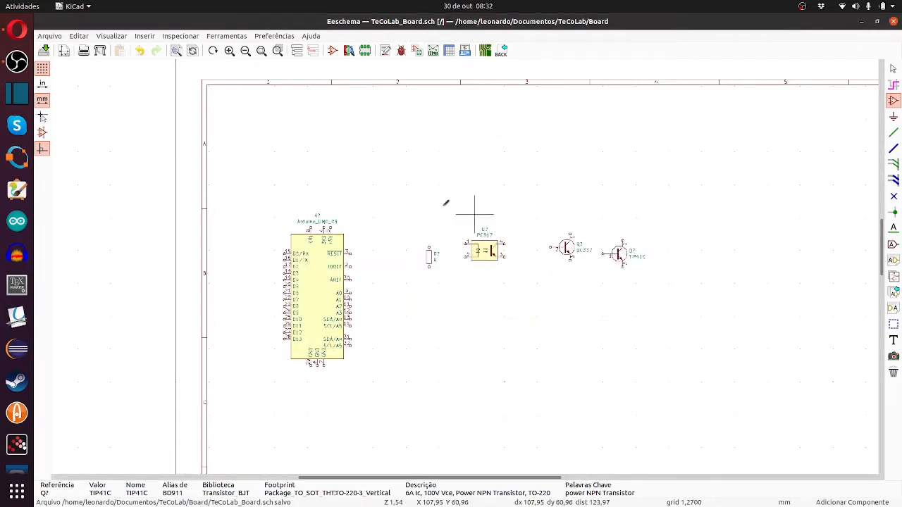
Find the Jack-DC connector in the symbol library, place it above the Arduino, and end component placement
click(417, 173)
text(jack)
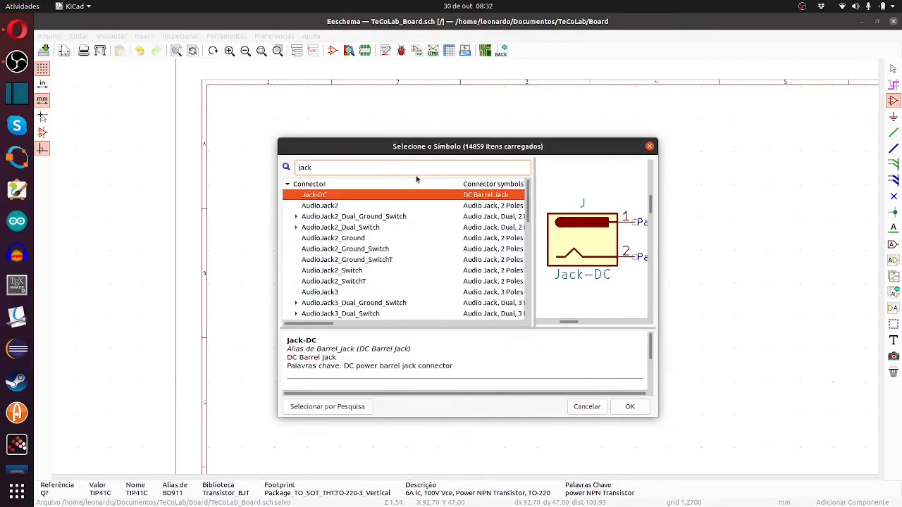
double_click(303, 195)
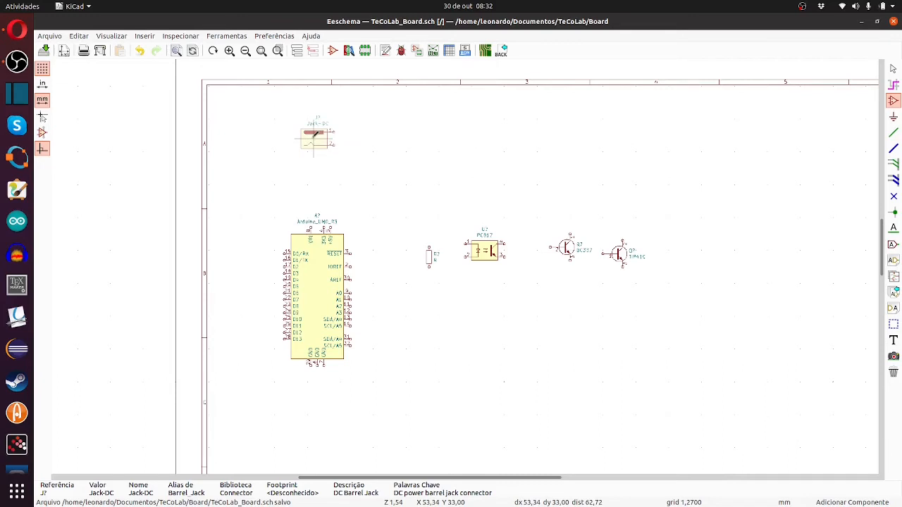
click(314, 141)
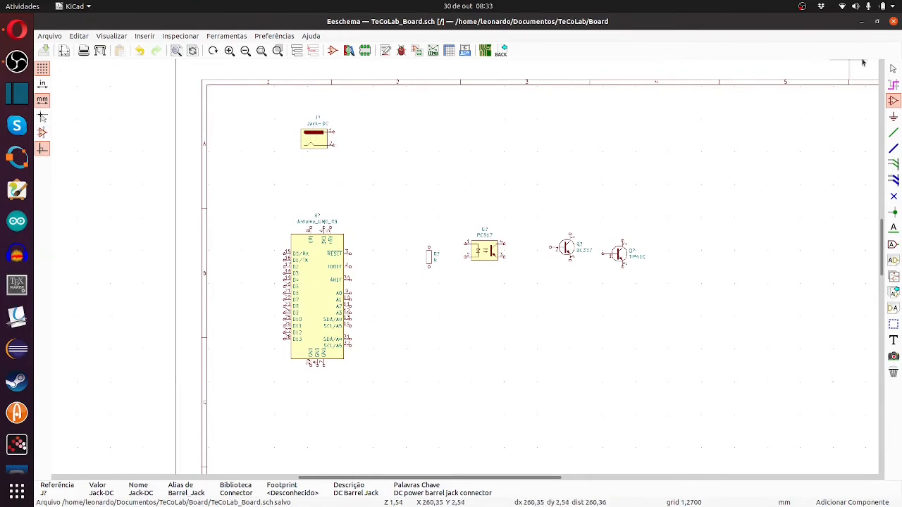
click(892, 68)
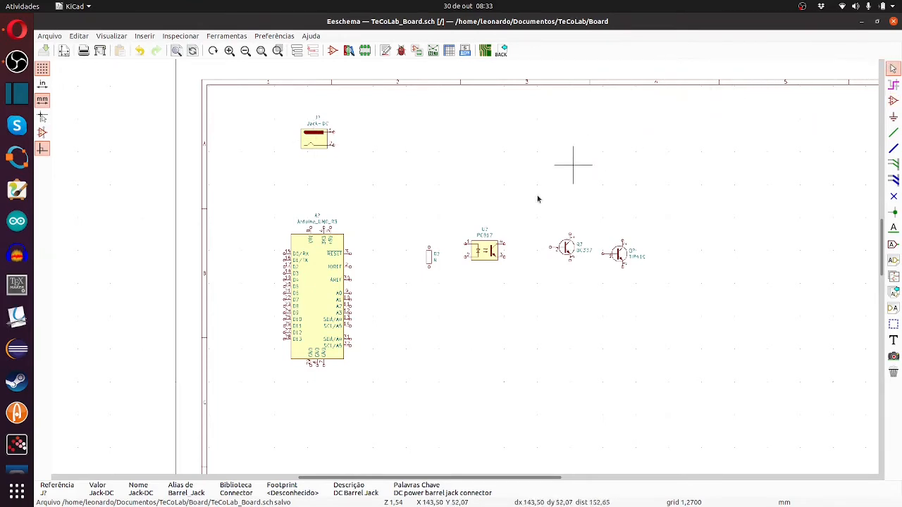
Mirror the Jack-DC connector about the horizontal (X) axis and put it down above the Arduino
scroll(327, 201, up, 1)
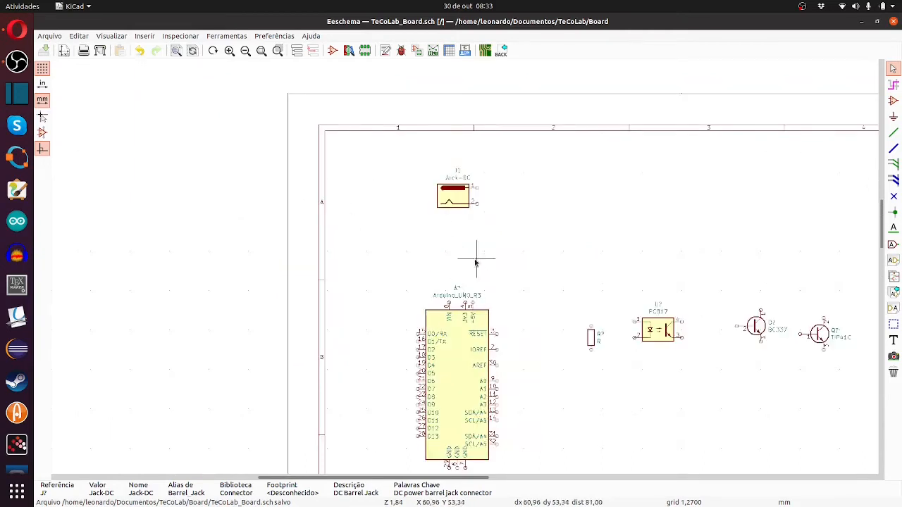
scroll(451, 206, up, 1)
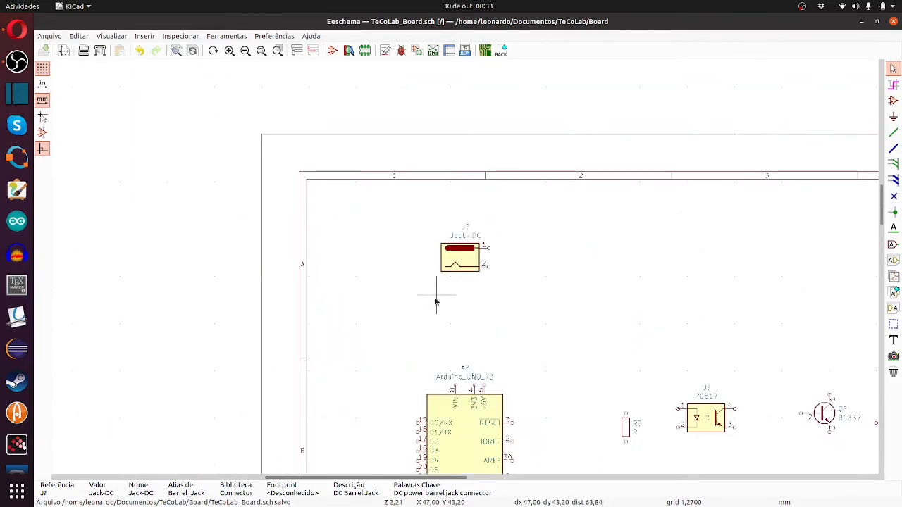
drag(427, 290, 512, 219)
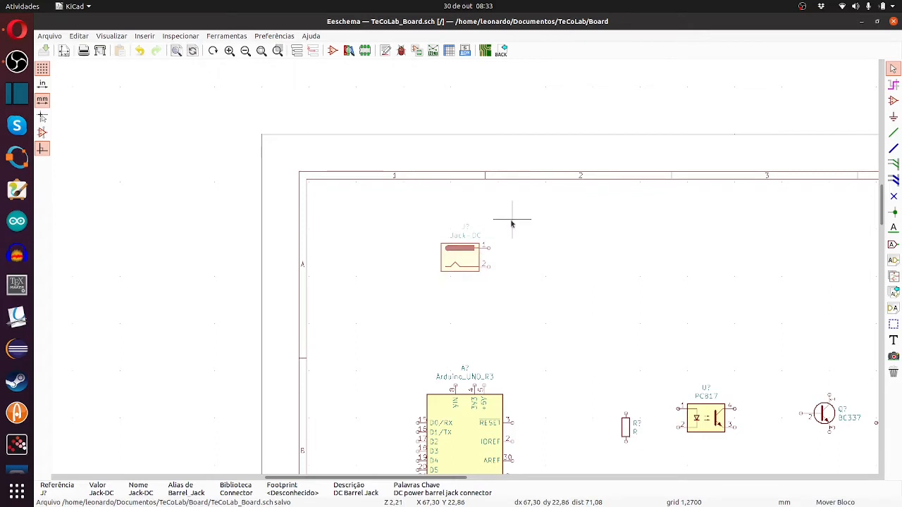
right_click(512, 223)
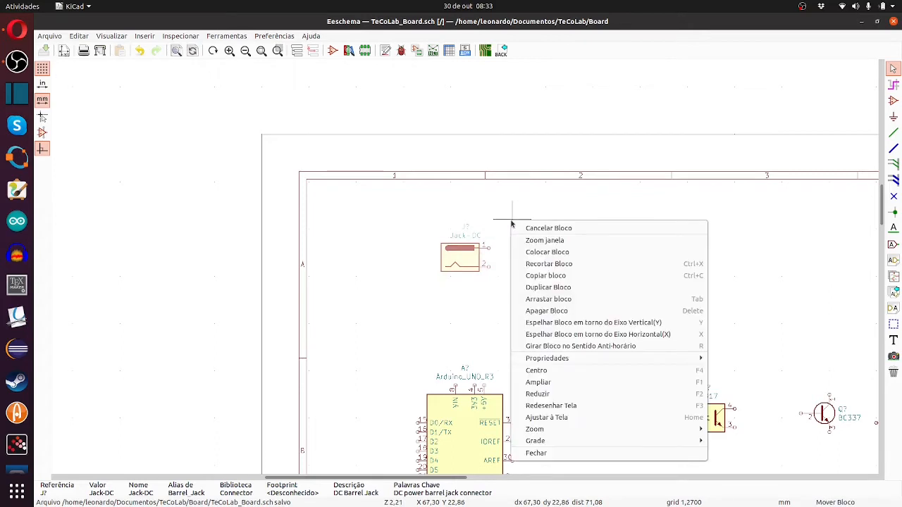
click(654, 336)
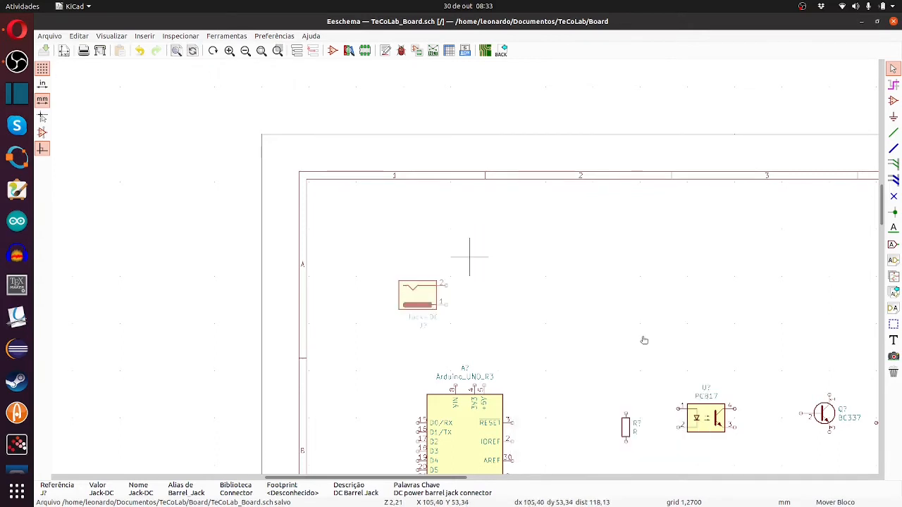
click(514, 227)
Mirror the Arduino_UNO_R3 symbol about the vertical (Y) axis so its digital pins face the other components
scroll(465, 296, down, 3)
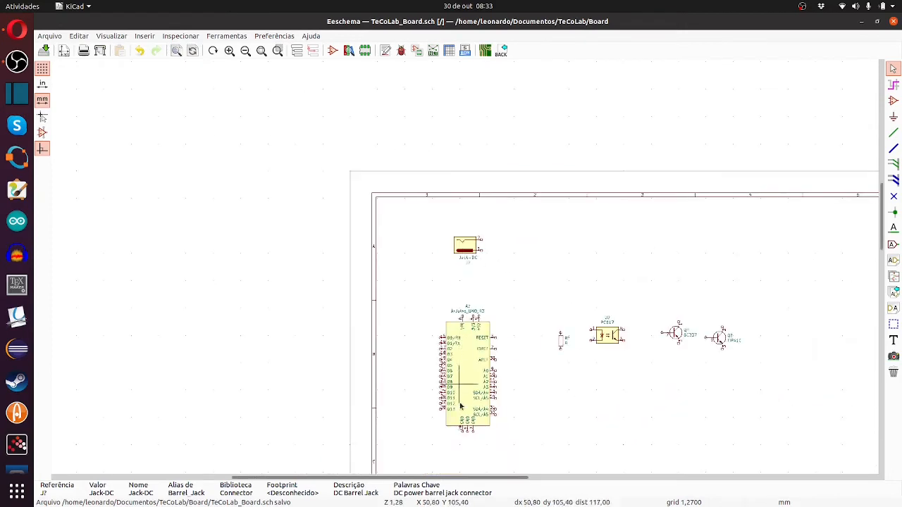
scroll(459, 405, up, 2)
drag(427, 101, 539, 327)
right_click(540, 326)
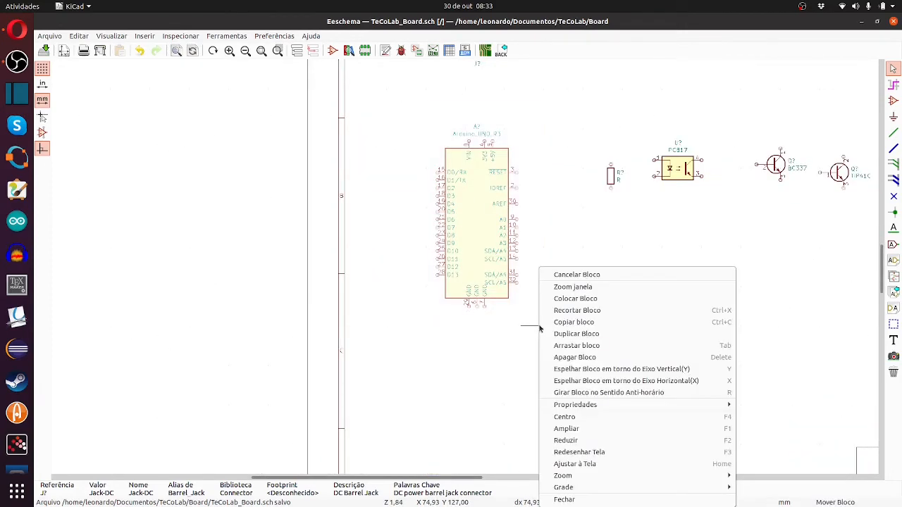
click(629, 369)
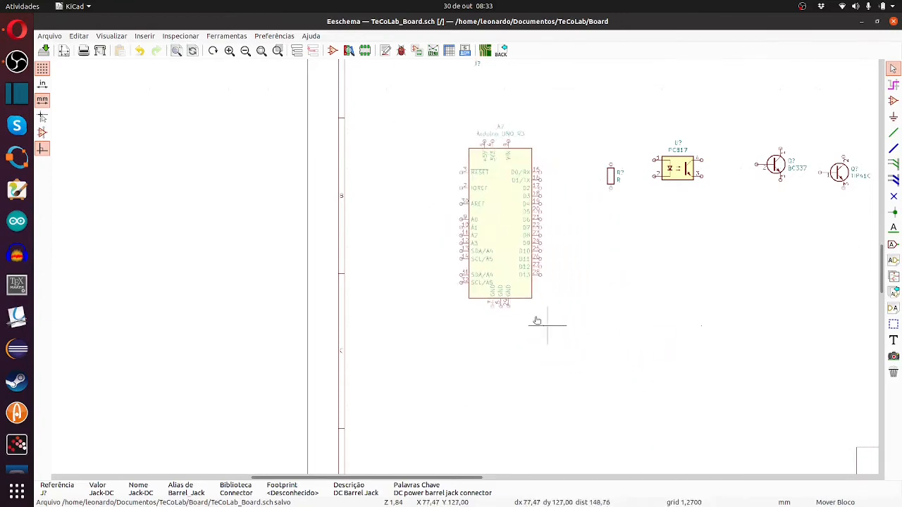
click(543, 312)
Rotate the resistor to horizontal and place it in line with pin 1 of the PC817
scroll(574, 298, down, 2)
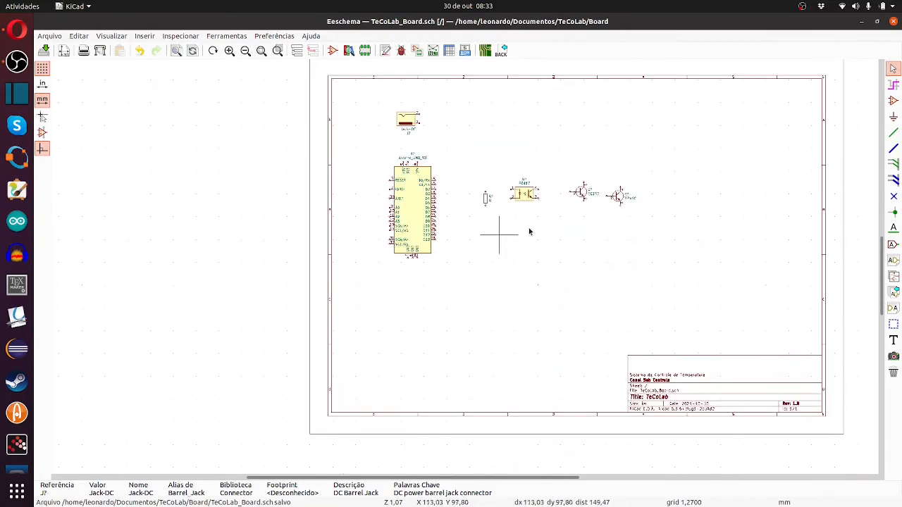
scroll(529, 230, up, 1)
scroll(462, 269, up, 1)
scroll(465, 270, up, 1)
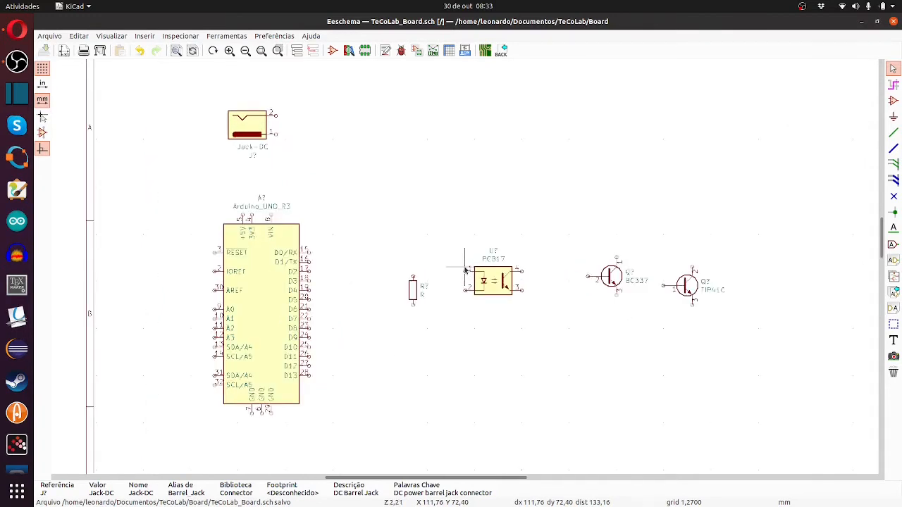
scroll(465, 270, up, 1)
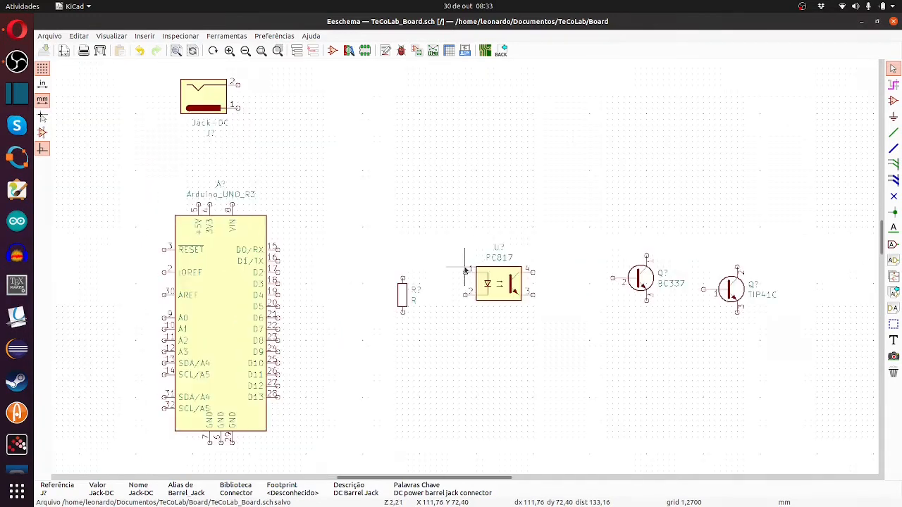
click(403, 303)
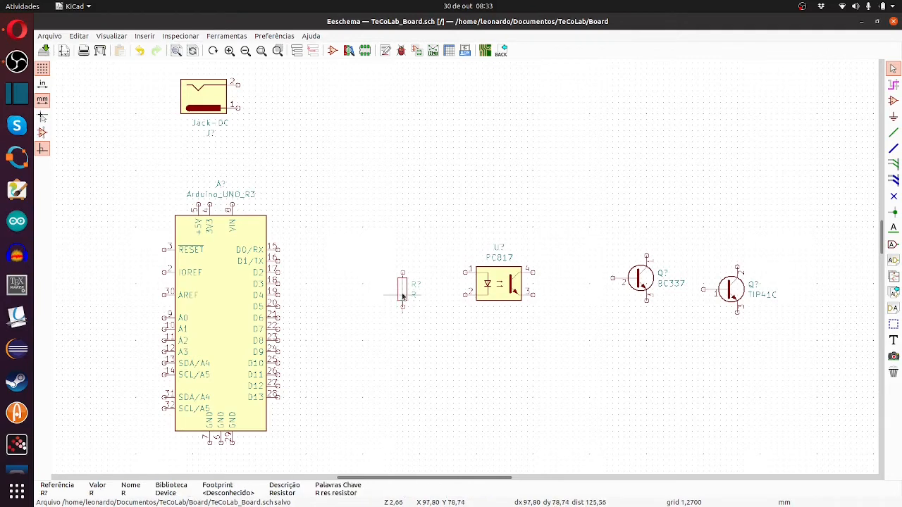
key(r)
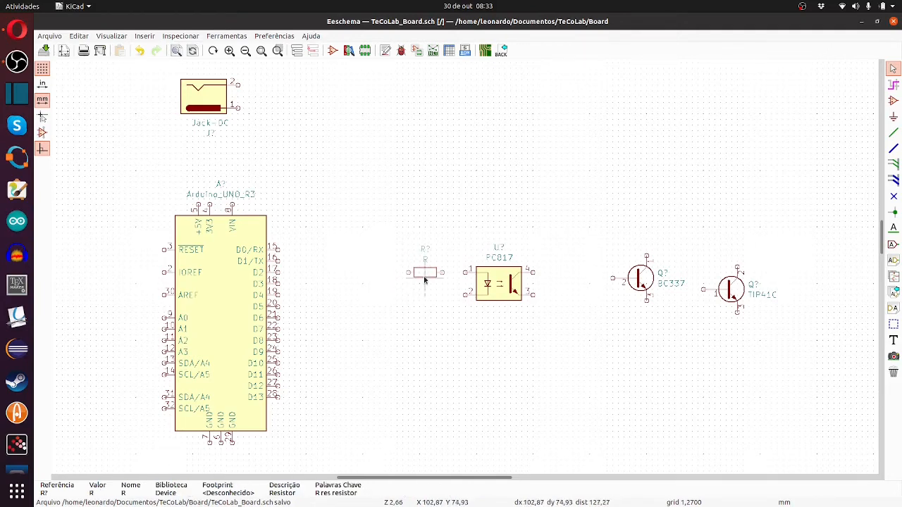
click(424, 279)
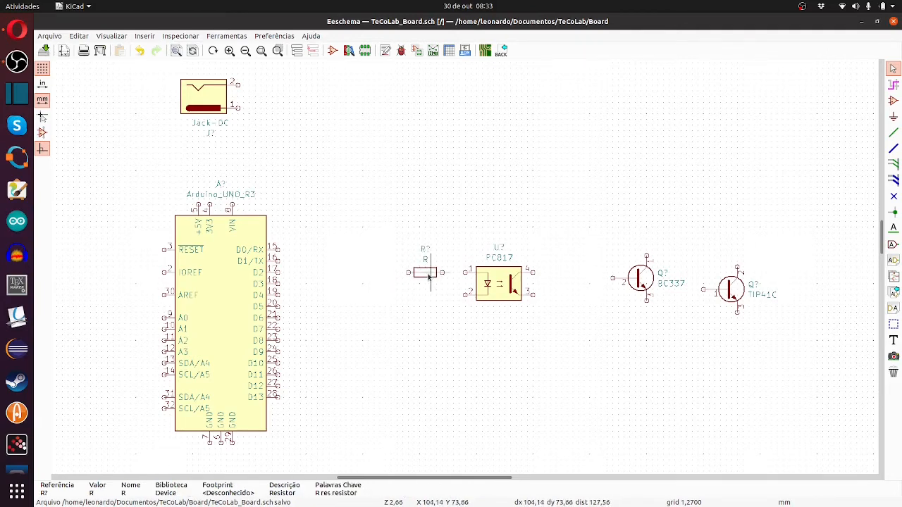
Copy the horizontal resistor, rotate the copy to vertical, and place it above and to the right of the PC817
key(c)
key(r)
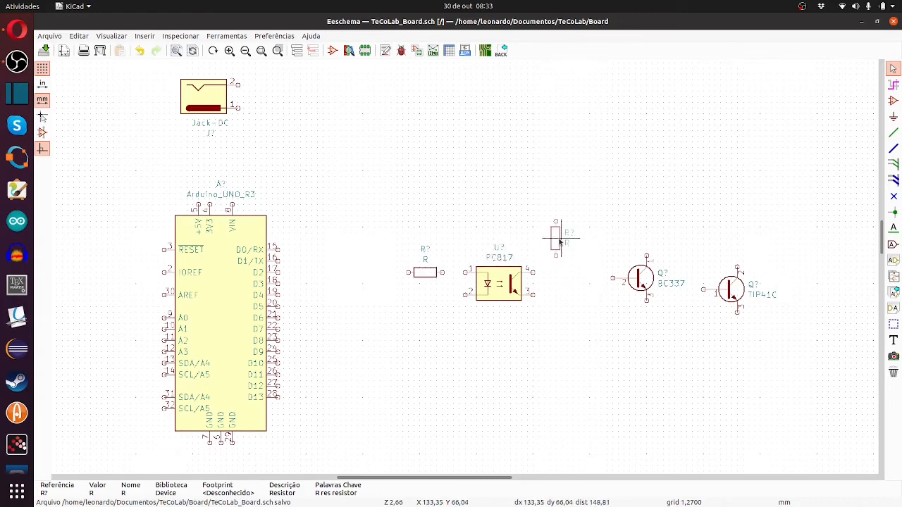
click(559, 242)
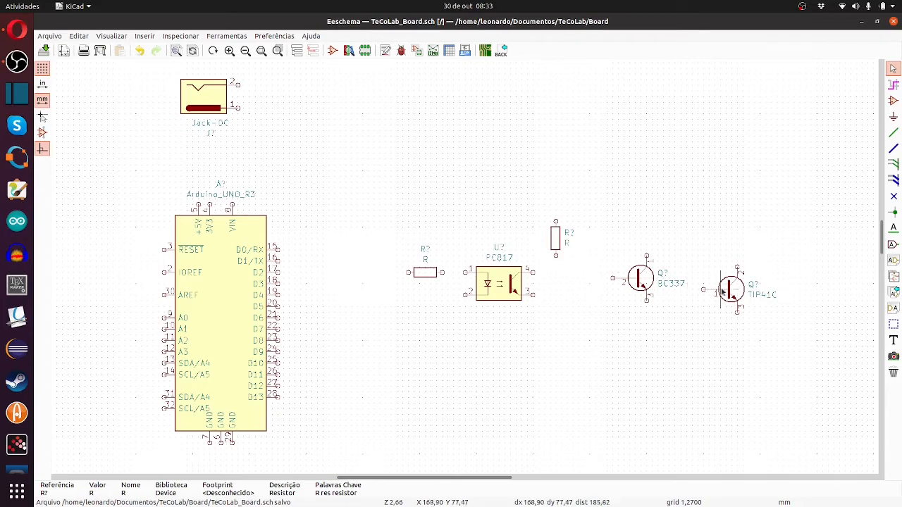
Move the TIP41C farther right and bring the BC337 closer to the PC817 and the vertical resistor
key(m)
click(799, 284)
key(m)
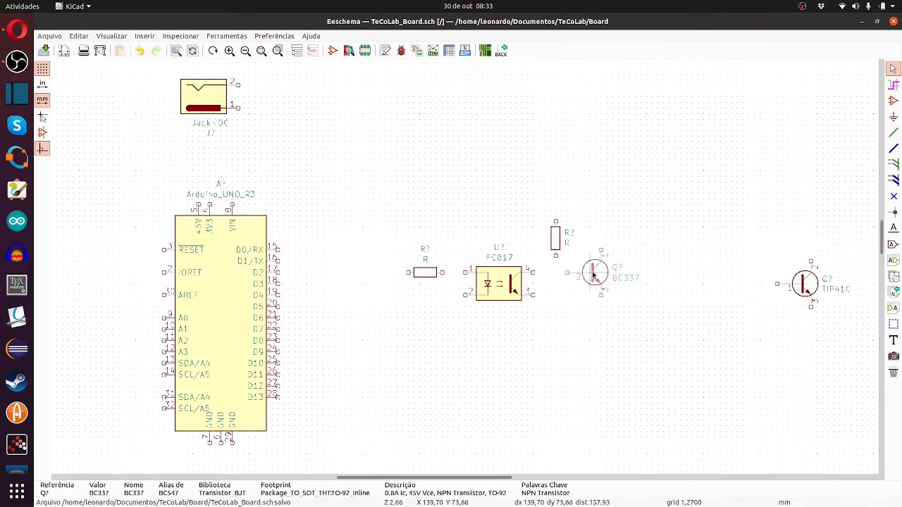
click(600, 275)
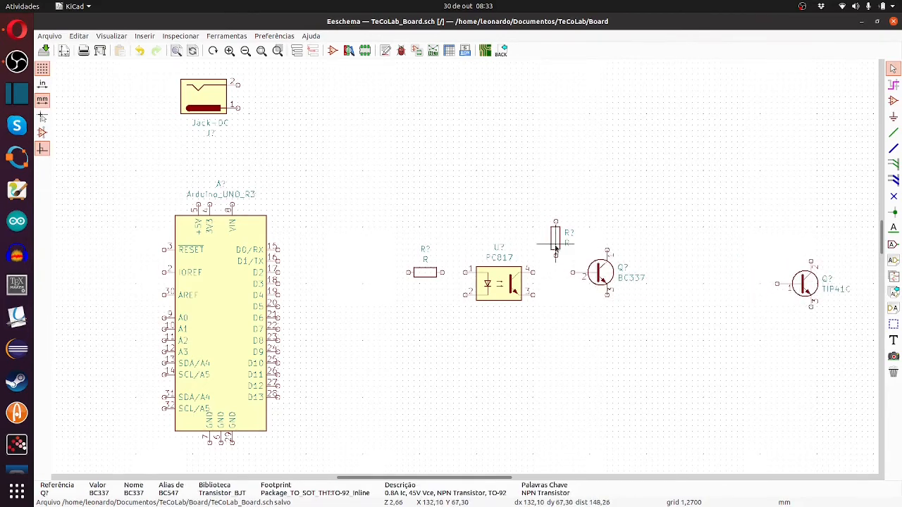
Copy the vertical resistor twice, placing one copy above the BC337's collector and the other just right of the BC337
key(c)
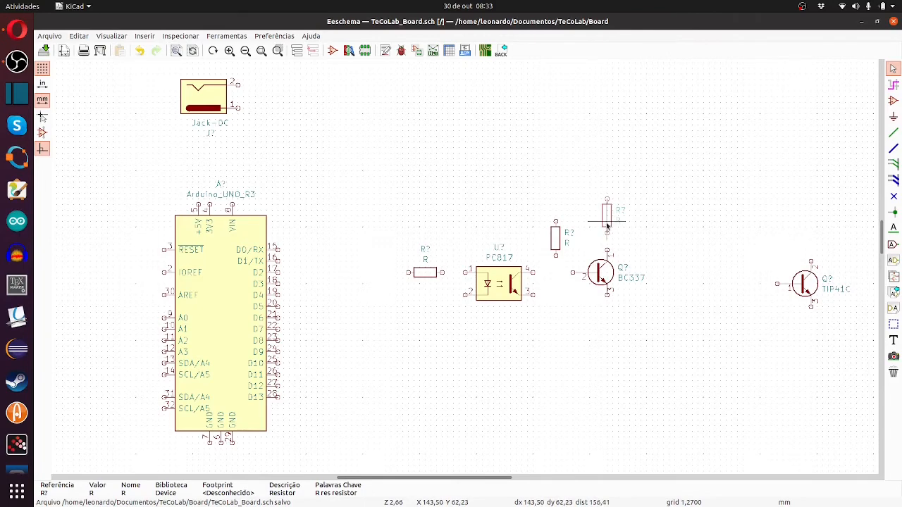
click(607, 224)
key(c)
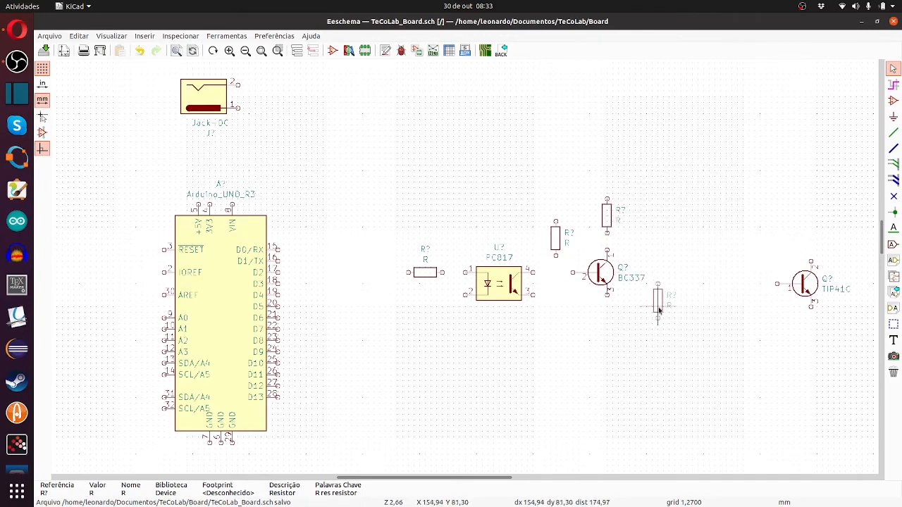
click(662, 289)
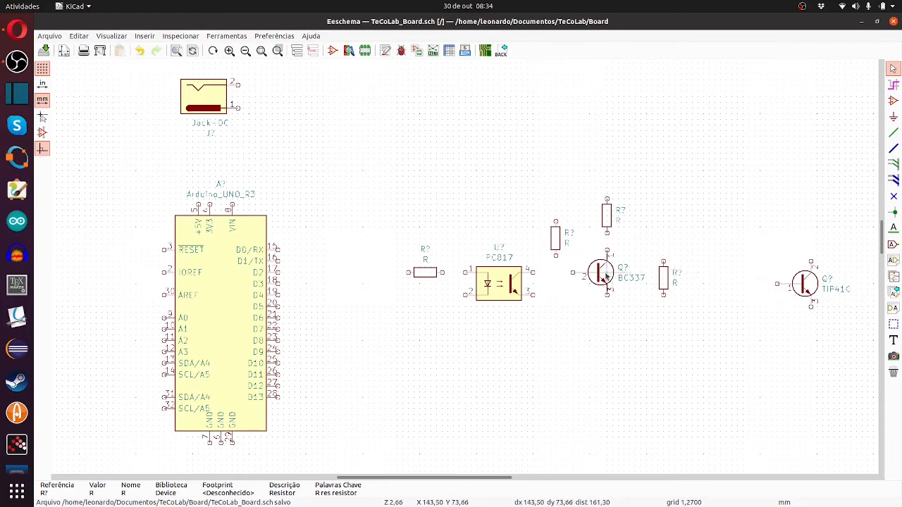
Copy the BC337 to the right of the new resistor and move the TIP41C to the copy's lower right
key(c)
click(733, 263)
key(m)
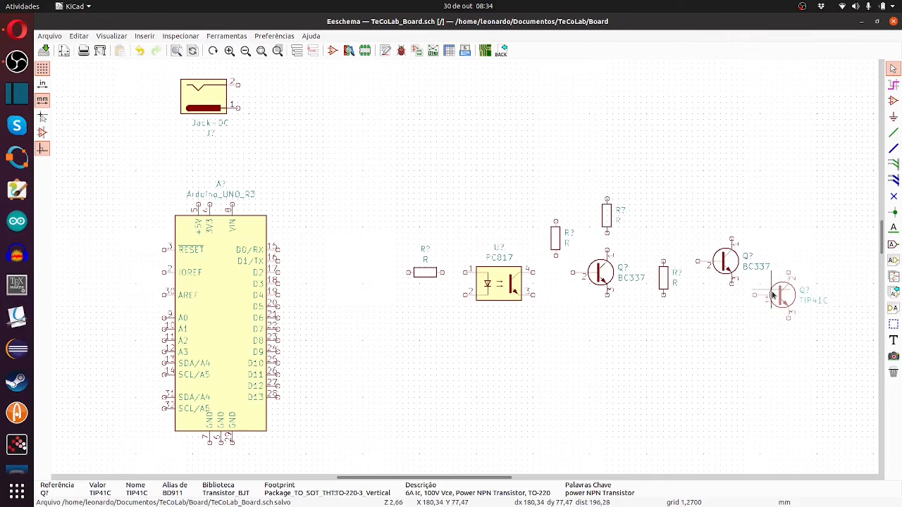
click(770, 296)
Place a copy of the vertical resistor below the TIP41C's emitter and save the schematic
click(551, 234)
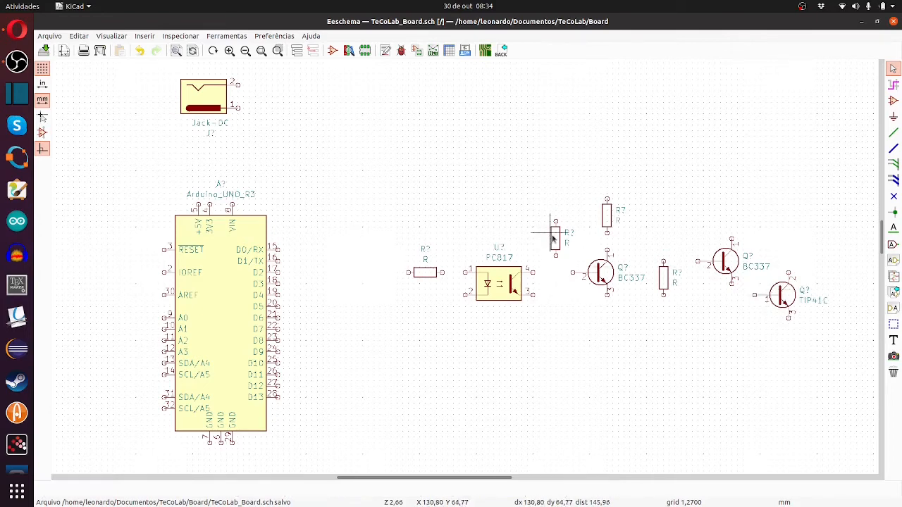
key(c)
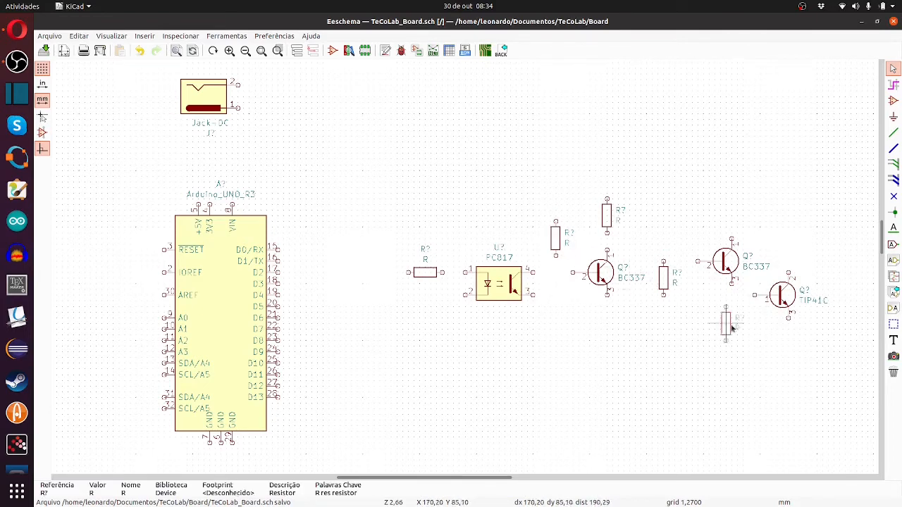
click(768, 351)
middle_drag(604, 318, 534, 306)
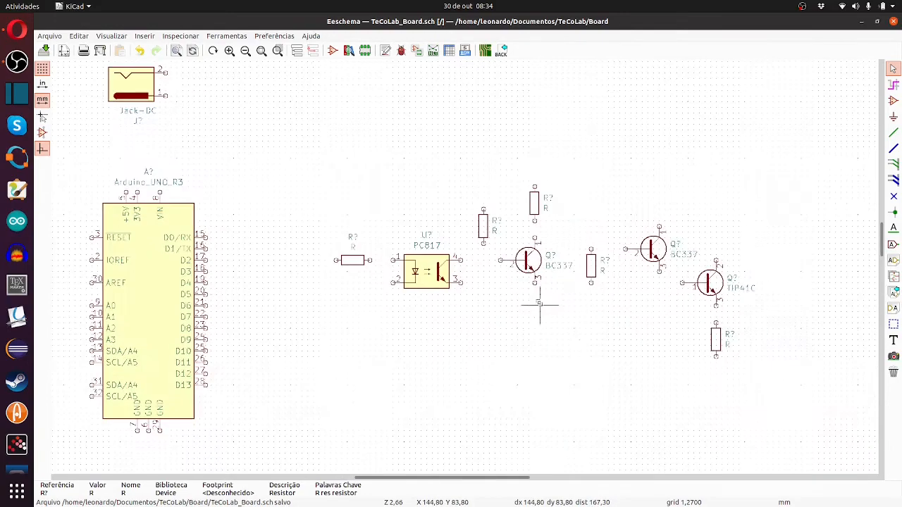
key(ctrl+s)
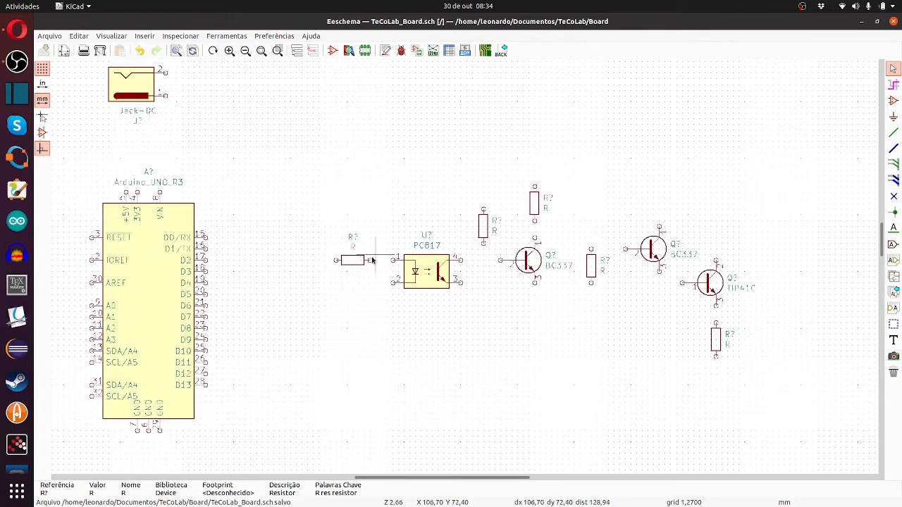
Wire the horizontal resistor to PC817 pin 1, and PC817 pin 4 to the BC337 base with a branch to the resistor above
key(w)
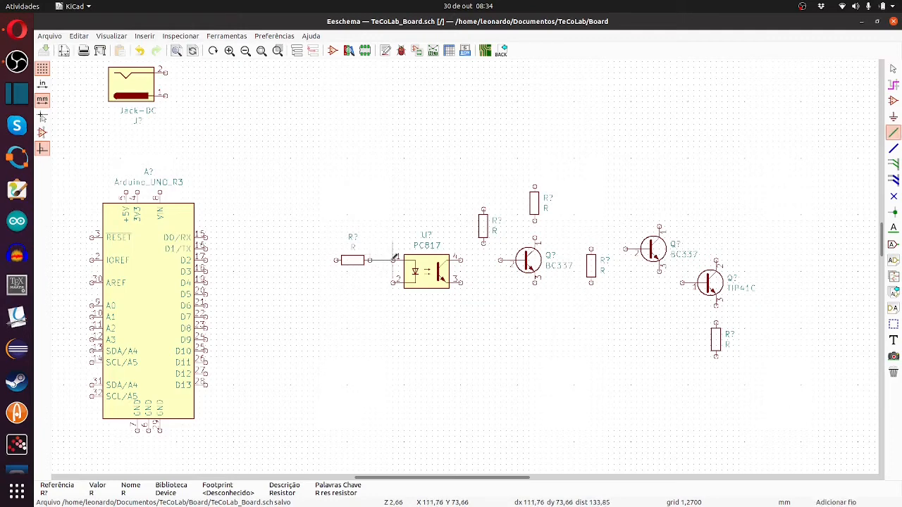
click(393, 260)
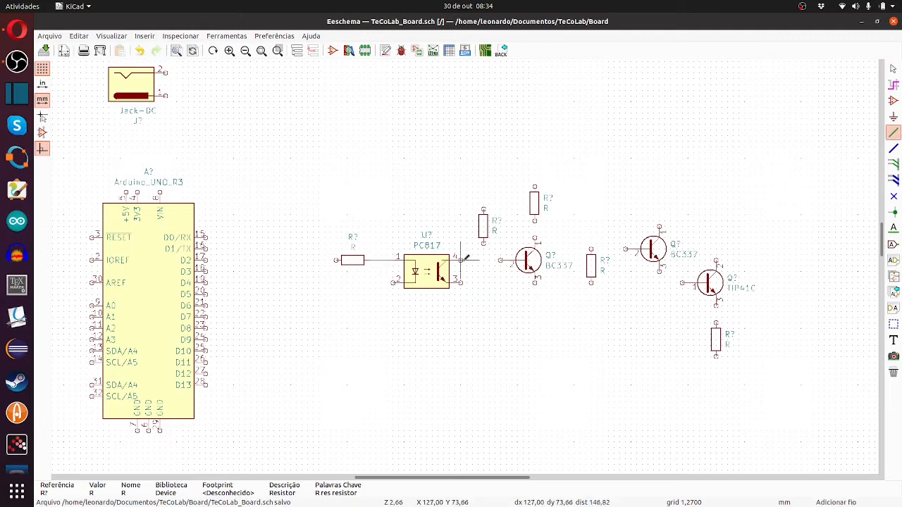
click(460, 260)
click(501, 260)
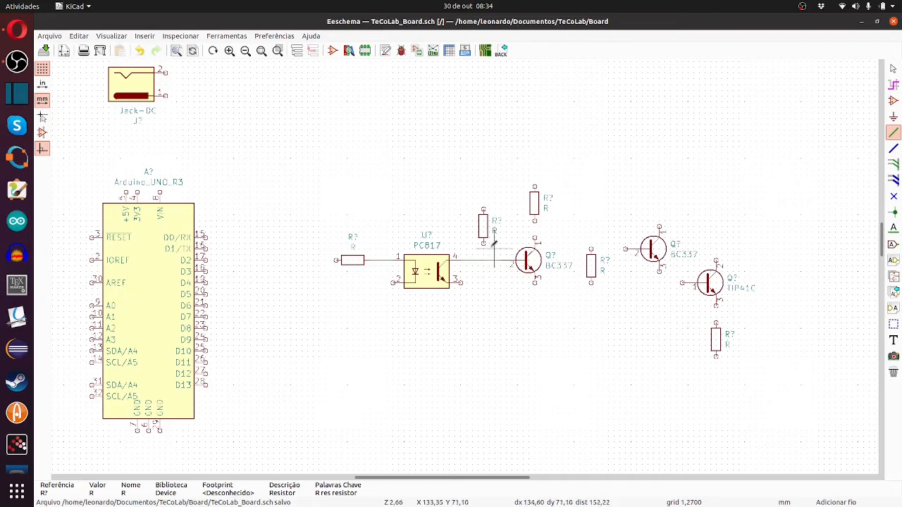
click(483, 240)
click(483, 260)
Wire the first BC337's collector to the resistor above it and branch that wire to the resistor on its right
click(535, 220)
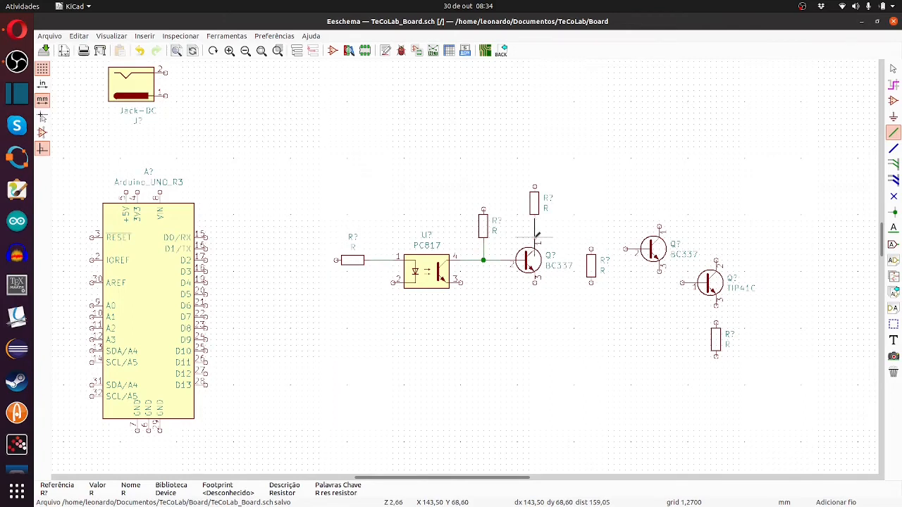
click(535, 242)
click(590, 248)
click(534, 232)
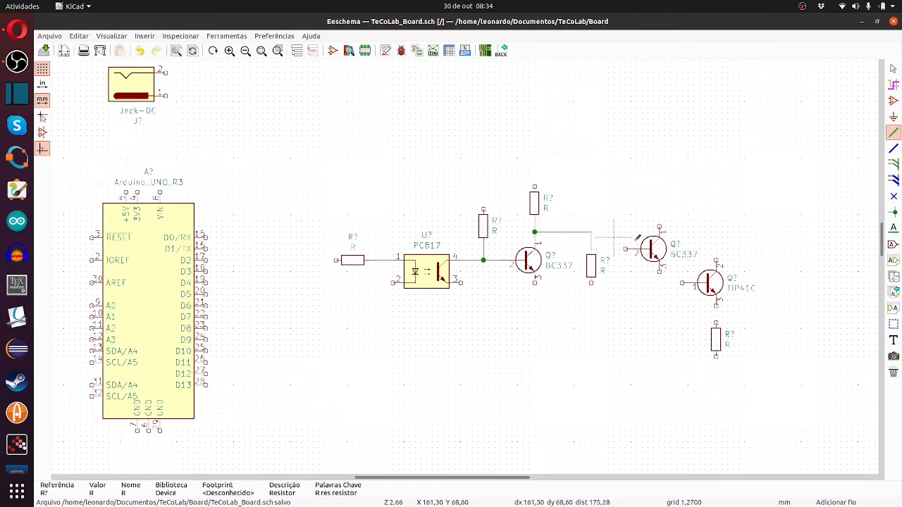
Align the second BC337's base with the horizontal collector wire and wire the base to it
key(m)
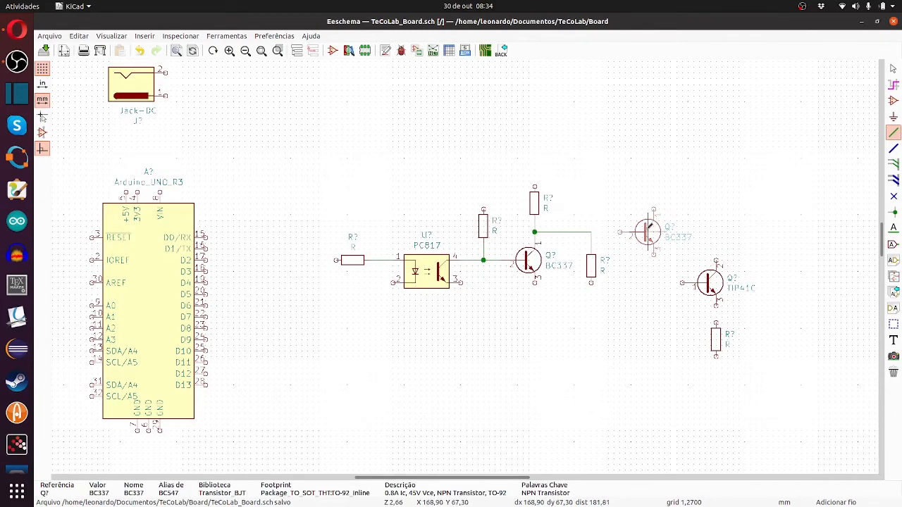
click(647, 231)
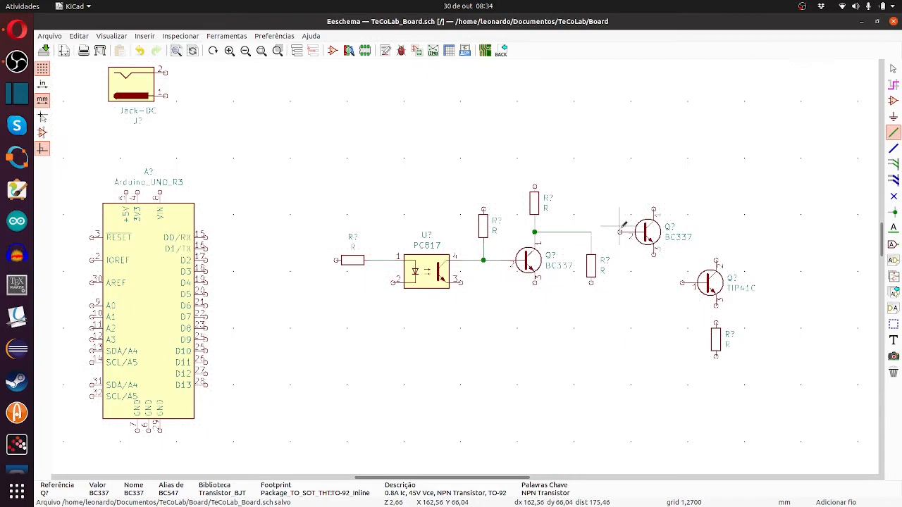
click(620, 231)
click(591, 231)
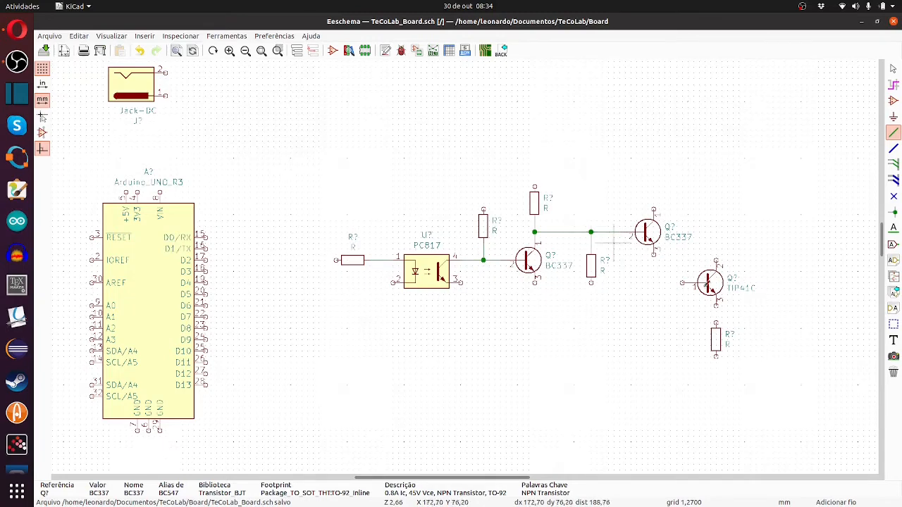
Move the TIP41C up closer to the second BC337 and wire its base to that transistor's emitter
drag(714, 283, 711, 268)
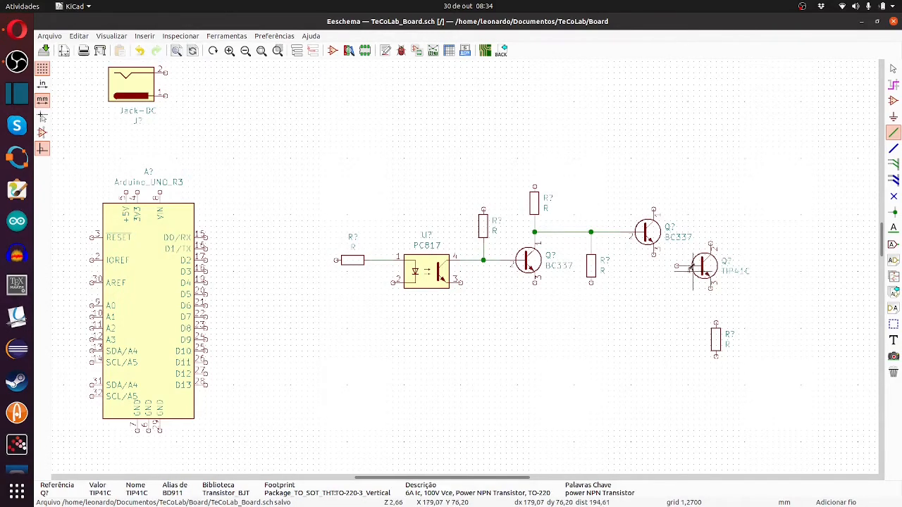
click(677, 266)
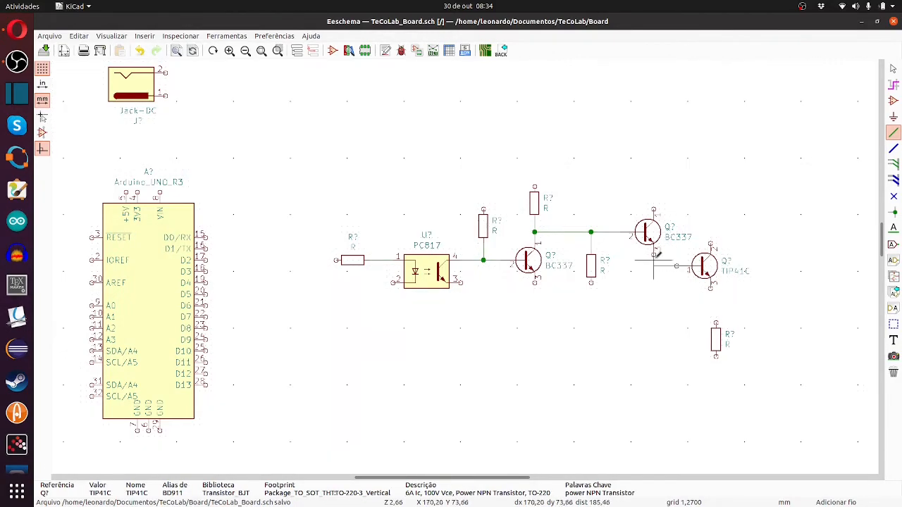
click(654, 248)
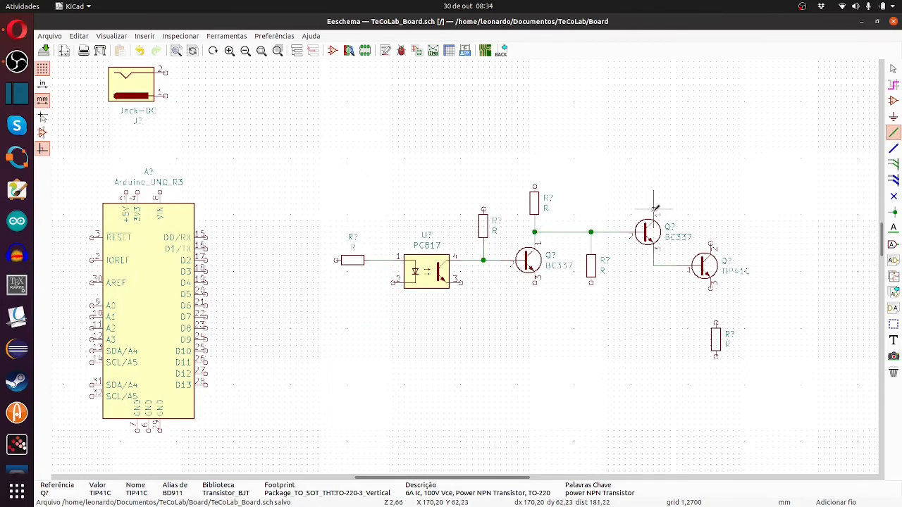
Wire the collectors of the second BC337 and the TIP41C together, and connect the lower resistor directly beneath the TIP41C's emitter
click(654, 210)
click(682, 198)
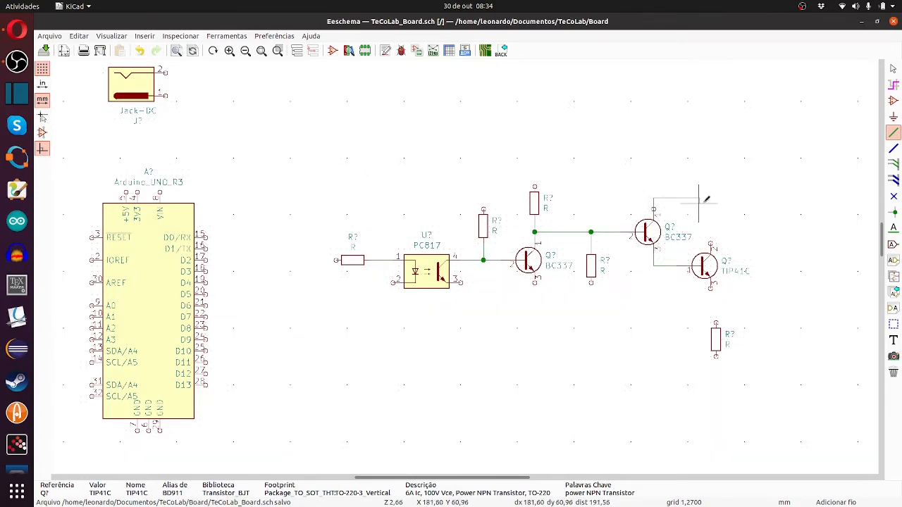
click(711, 247)
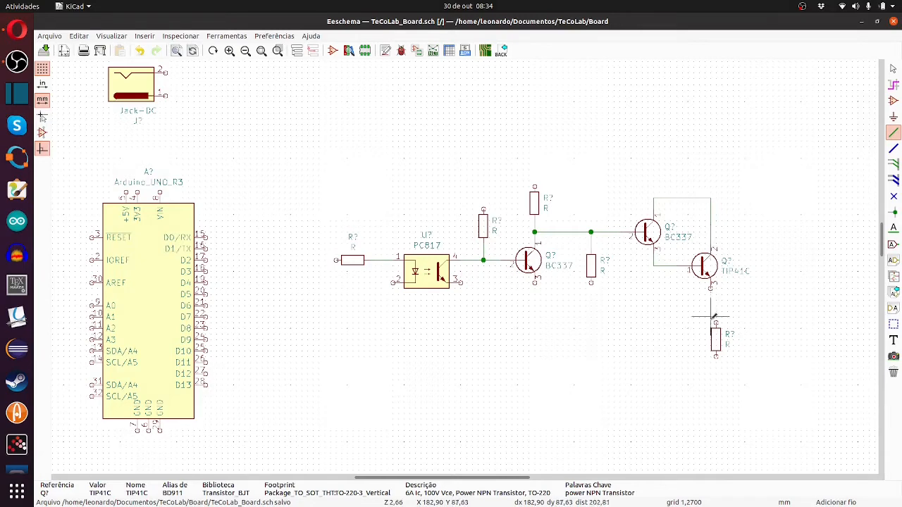
click(712, 317)
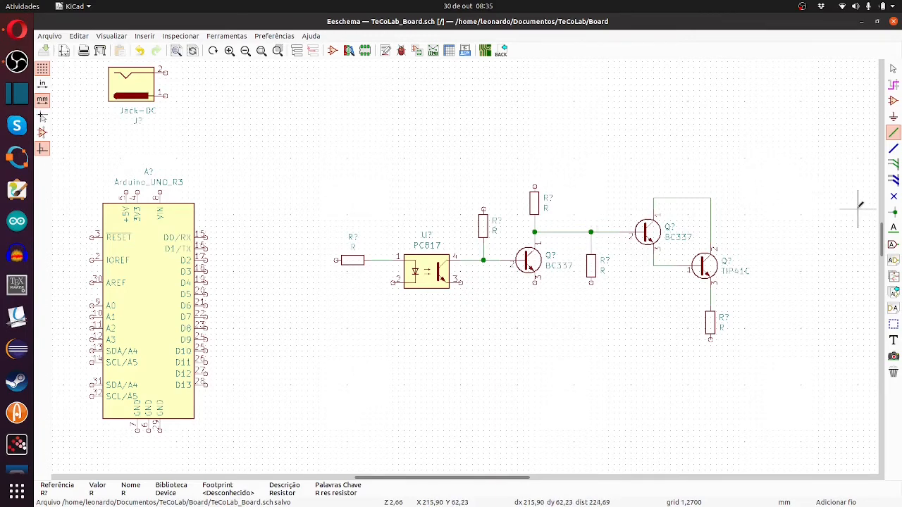
Create a global label named Aquecedor_1 with the output shape (Saída)
click(893, 248)
click(520, 275)
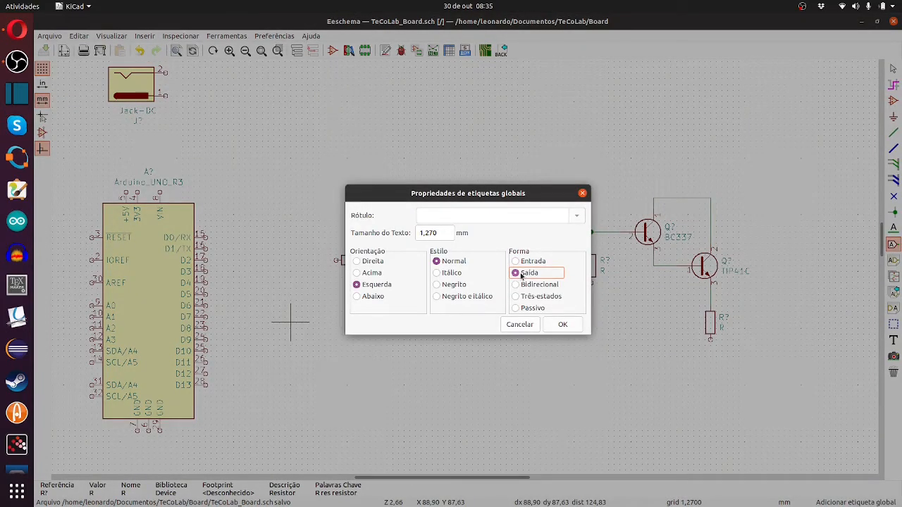
click(444, 215)
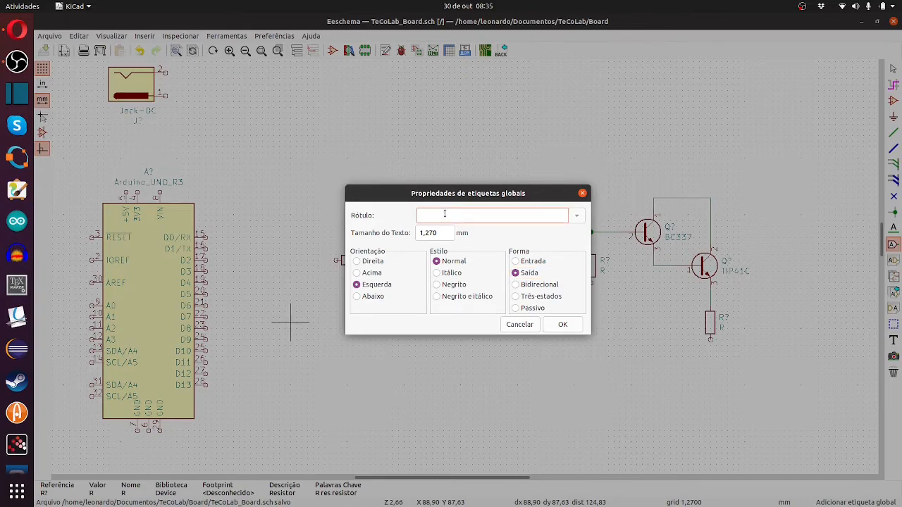
text(Aquec)
text(edor)
text(_2)
key(Return)
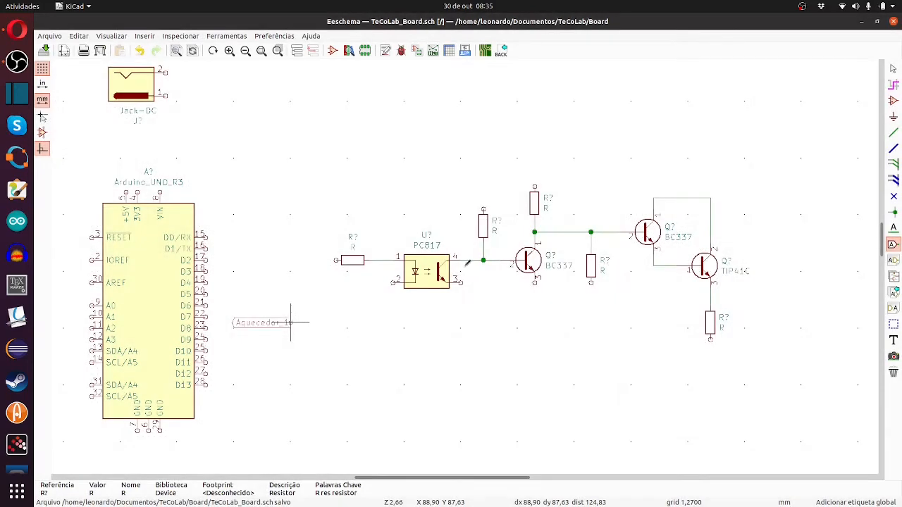
Rotate the Aquecedor_1 label to point away from the Arduino, place it beside pin D5 and wire it to that pin
scroll(294, 320, up, 1)
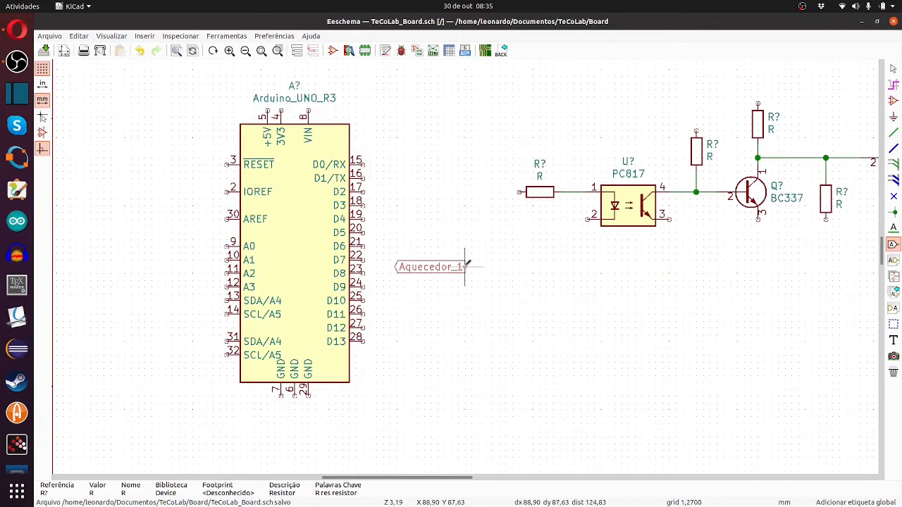
key(r)
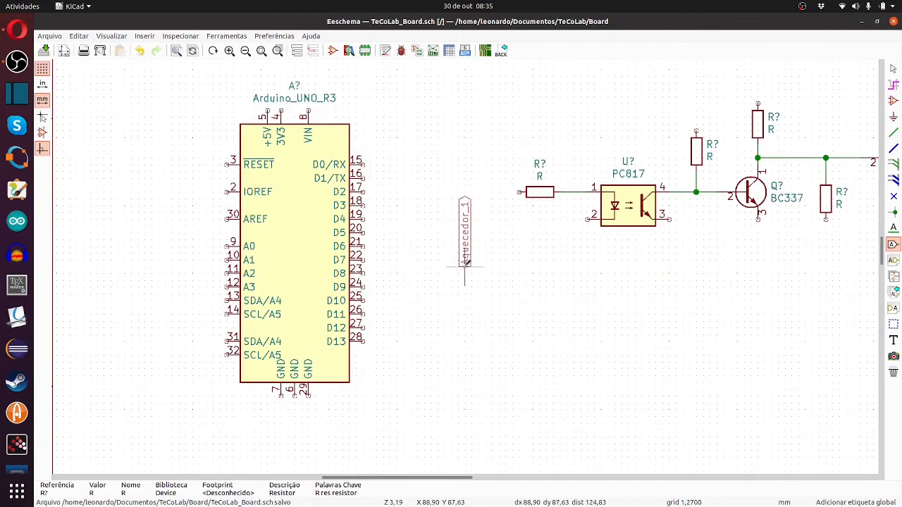
key(r)
key(r)
key(r)
scroll(362, 237, up, 1)
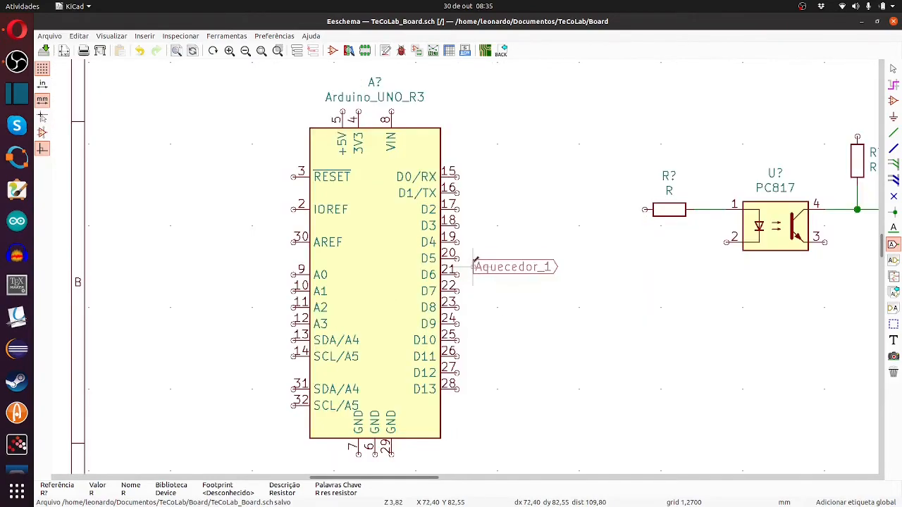
click(475, 255)
key(w)
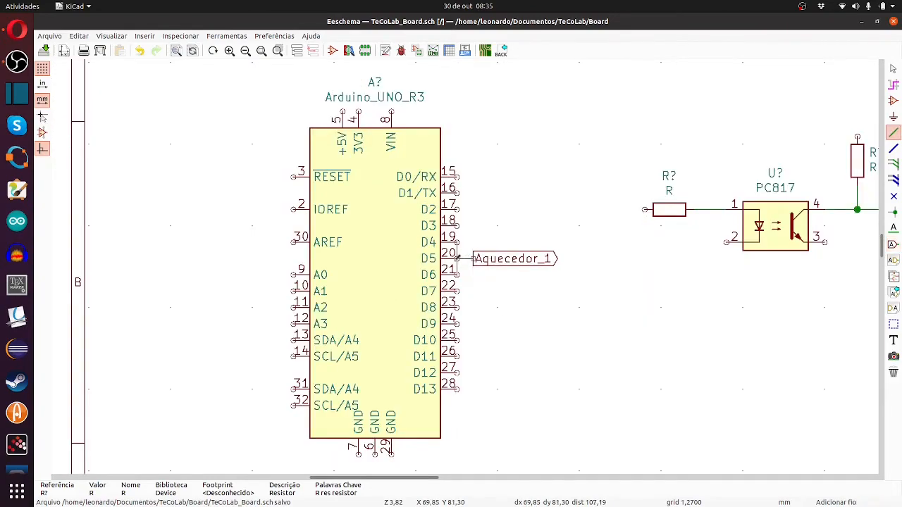
scroll(460, 258, down, 1)
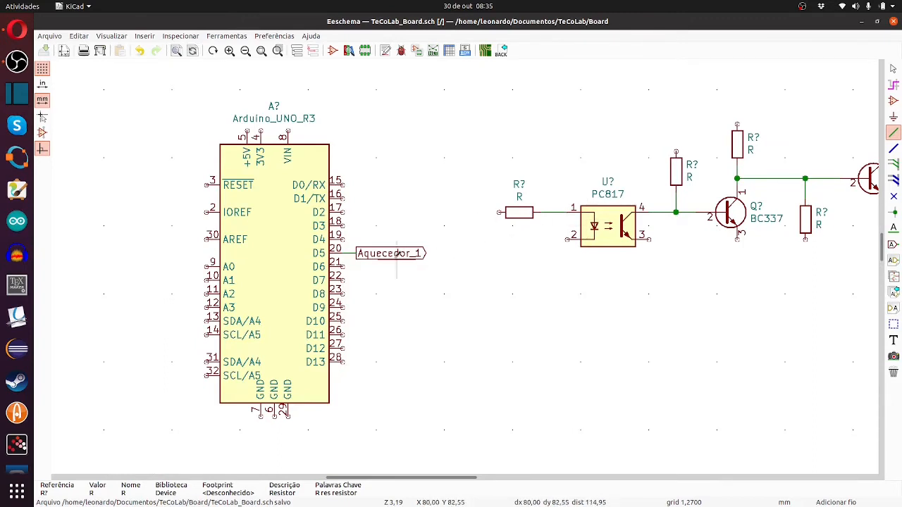
Copy the Aquecedor_1 label, rotate it 180 degrees and place it just left of the horizontal resistor feeding the PC817
key(c)
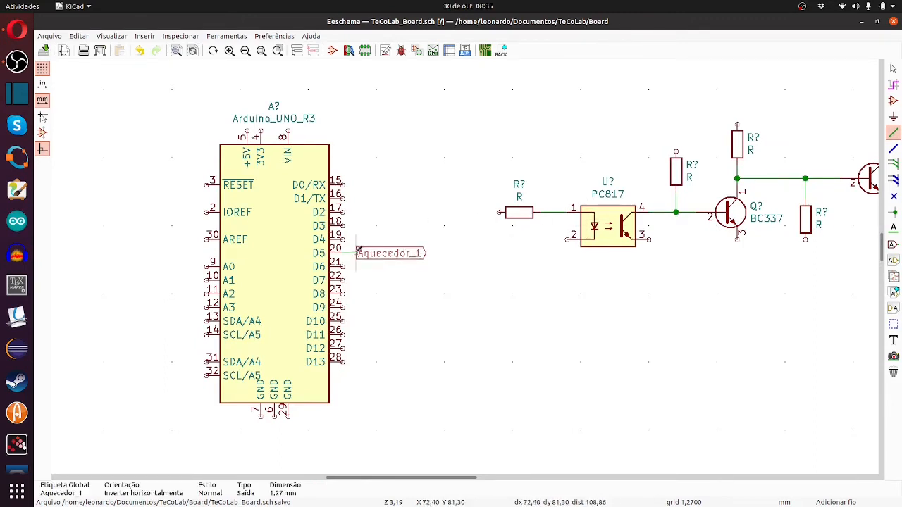
key(r)
key(r)
click(485, 212)
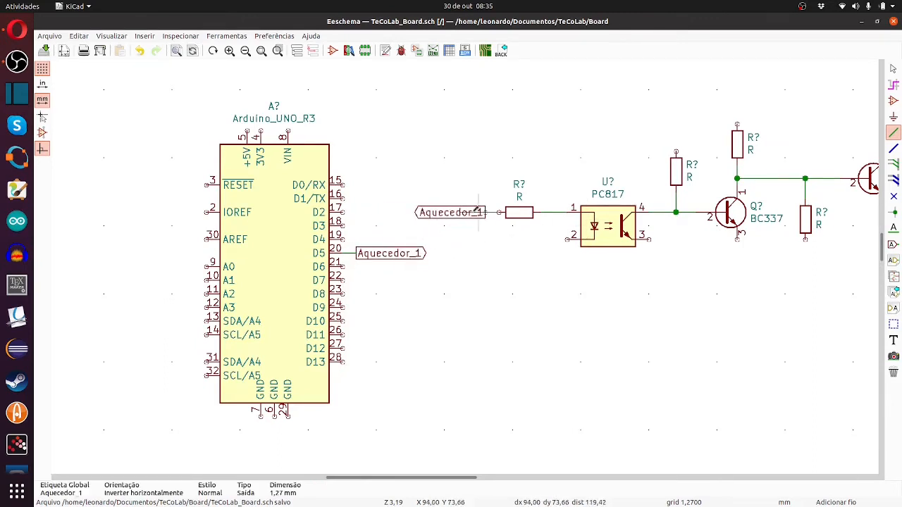
Change the shape of the Aquecedor_1 label beside the horizontal resistor to input (Entrada)
double_click(472, 212)
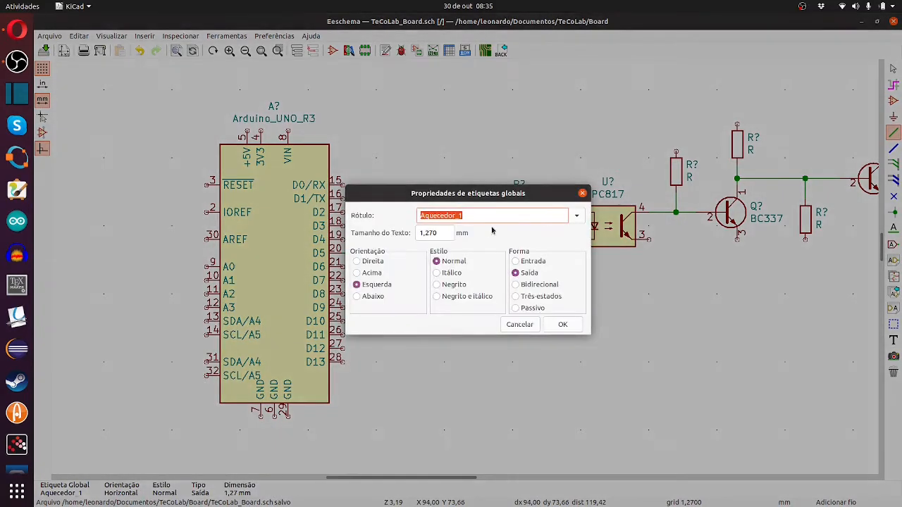
click(524, 261)
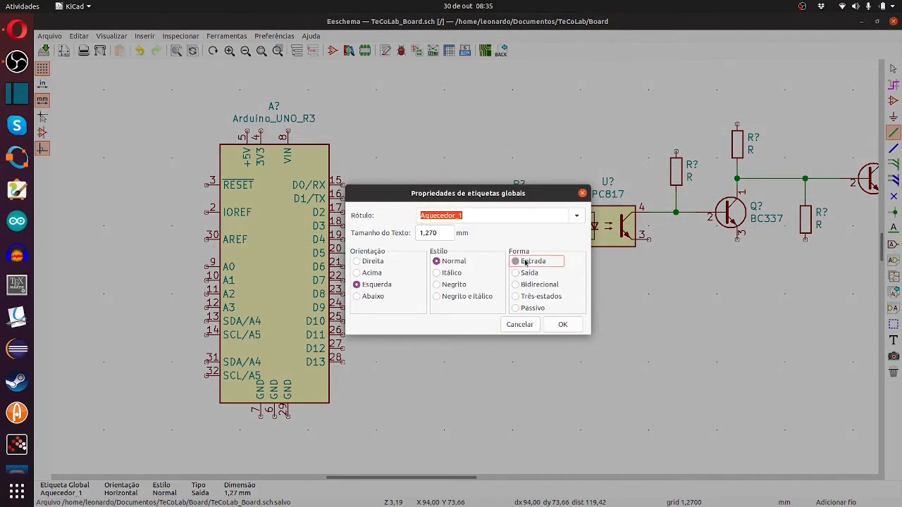
click(563, 324)
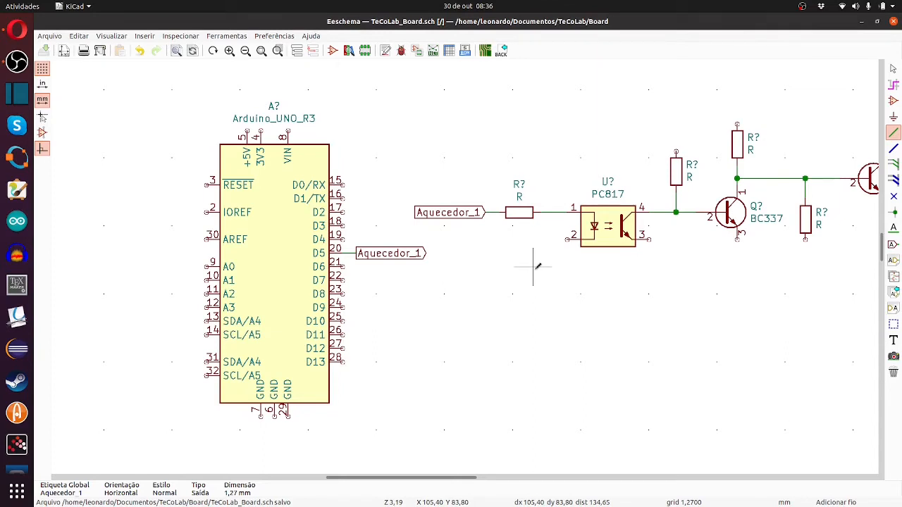
Search the power symbols for gnd and pick GNDREF for insertion
scroll(534, 266, down, 1)
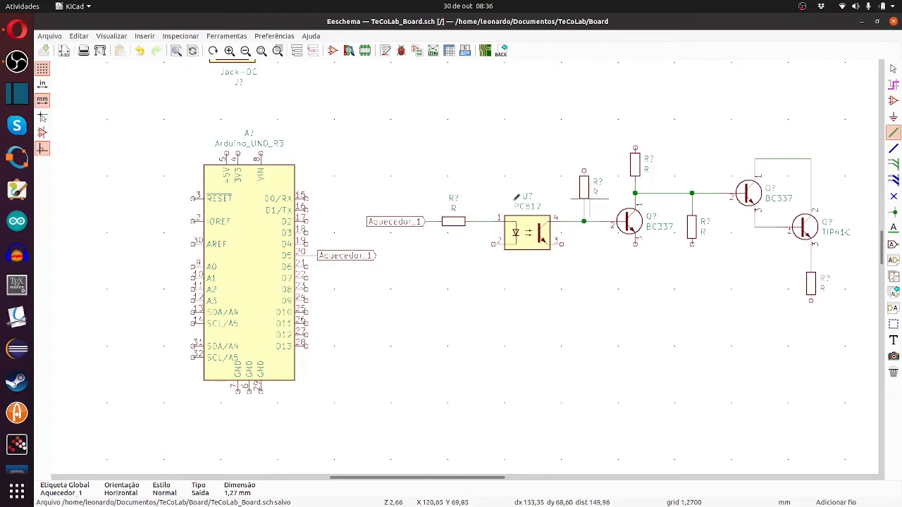
scroll(517, 198, up, 3)
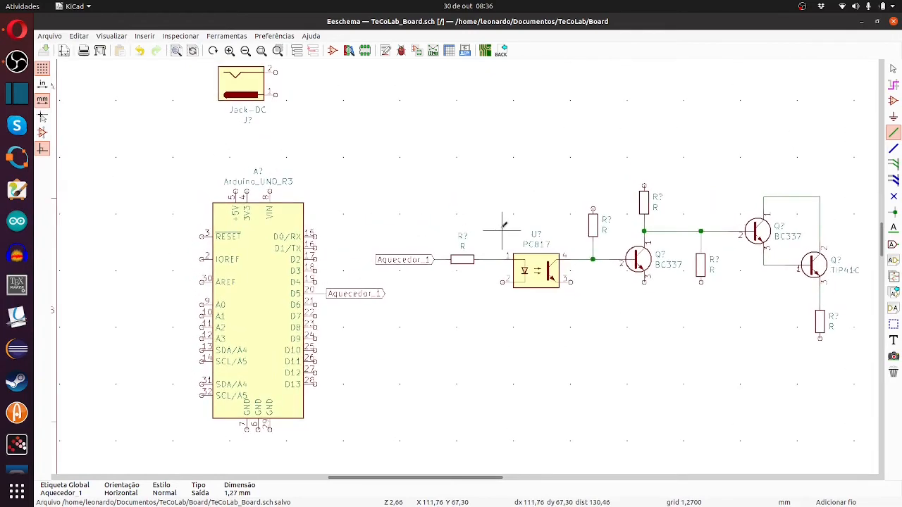
scroll(503, 224, down, 3)
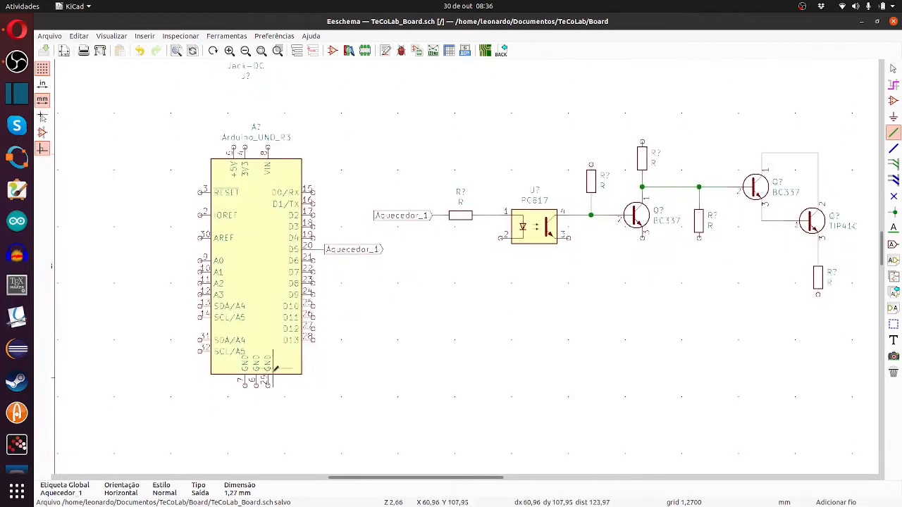
click(893, 118)
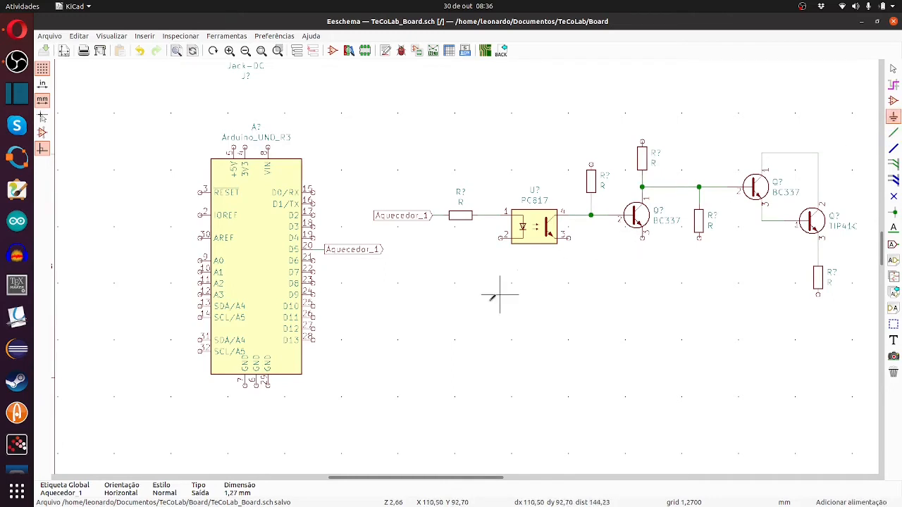
click(428, 316)
click(287, 194)
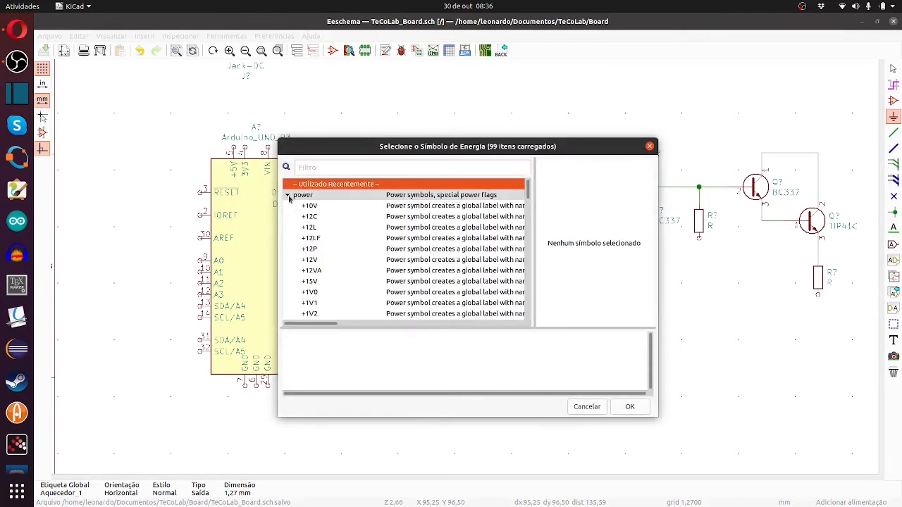
scroll(312, 231, down, 2)
scroll(313, 234, down, 5)
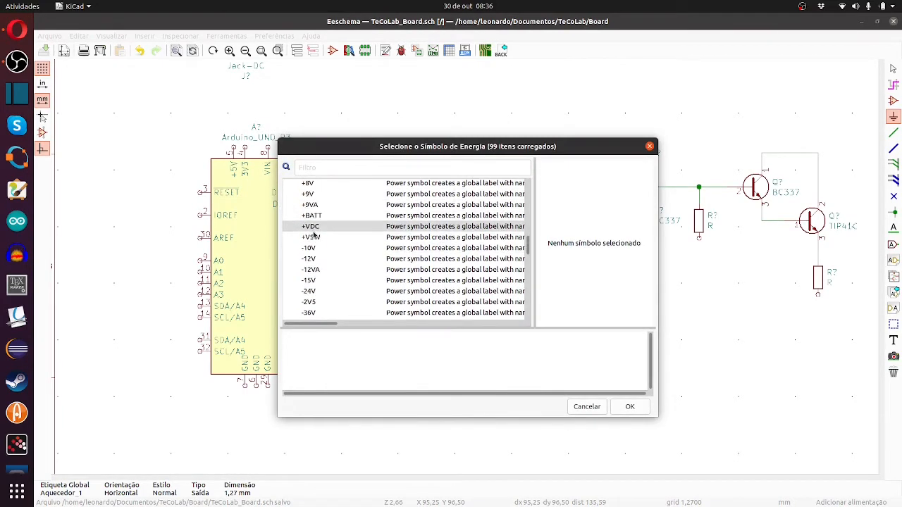
click(310, 166)
text(gnd)
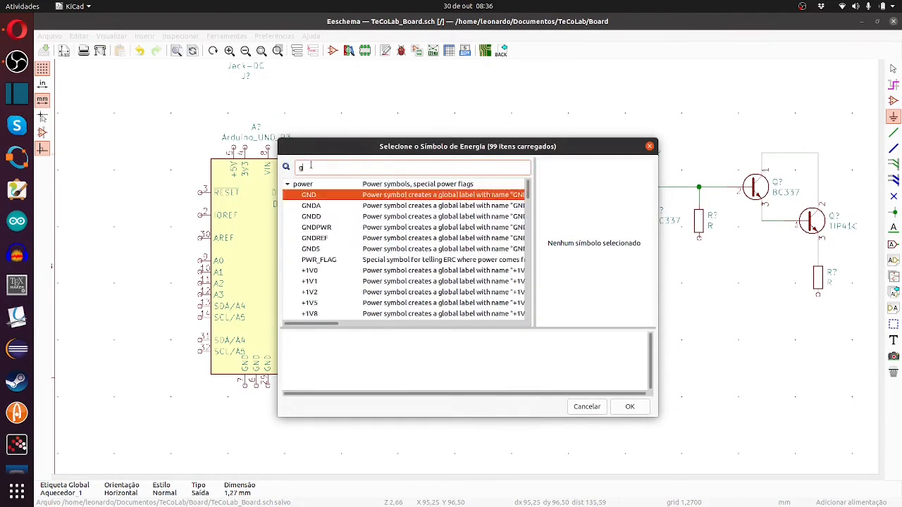
click(315, 238)
key(Return)
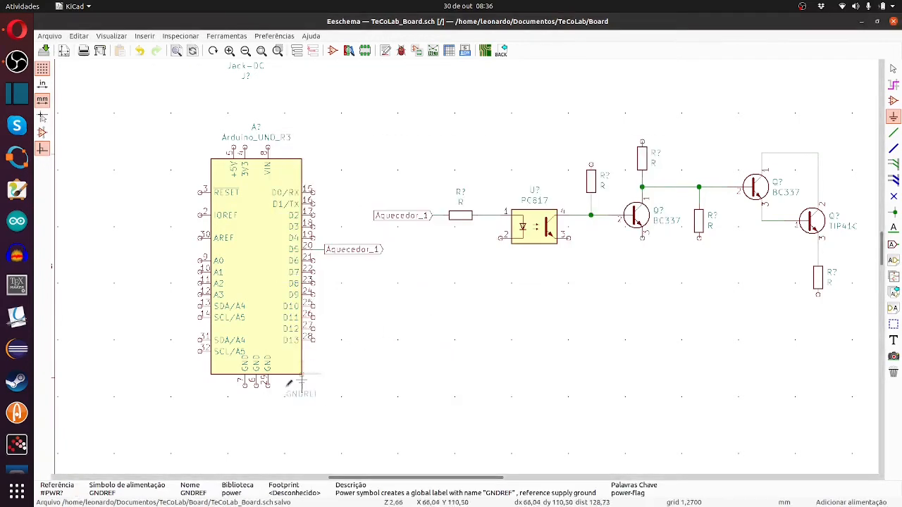
Place the GNDREF symbol just below the Arduino's GND pin 29 and wire it to that pin
scroll(465, 264, up, 3)
click(465, 265)
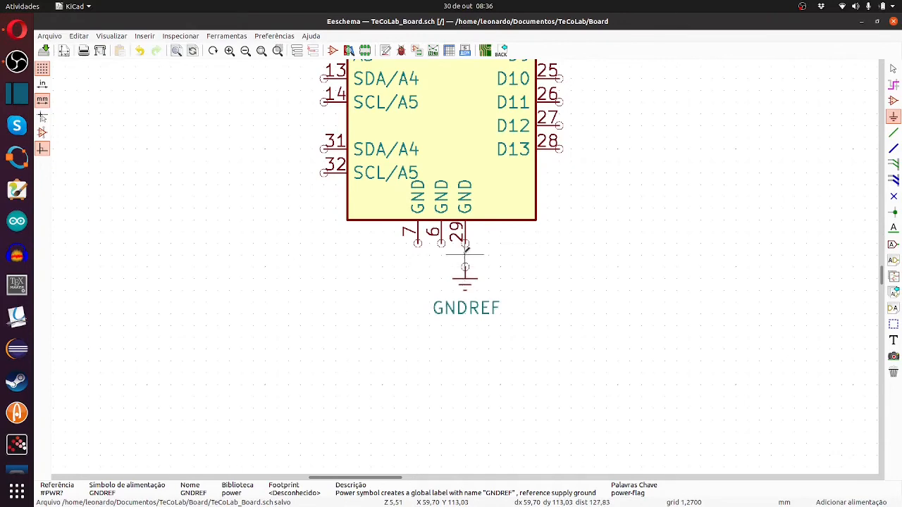
key(w)
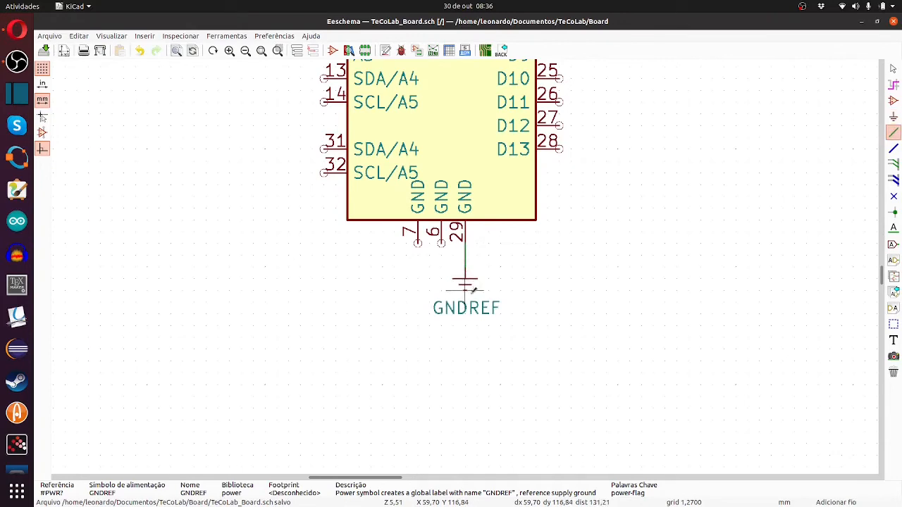
Copy the GNDREF symbol below and left of the PC817, wire it to the optocoupler's pin 2, and save the schematic
scroll(465, 264, down, 5)
scroll(556, 218, up, 4)
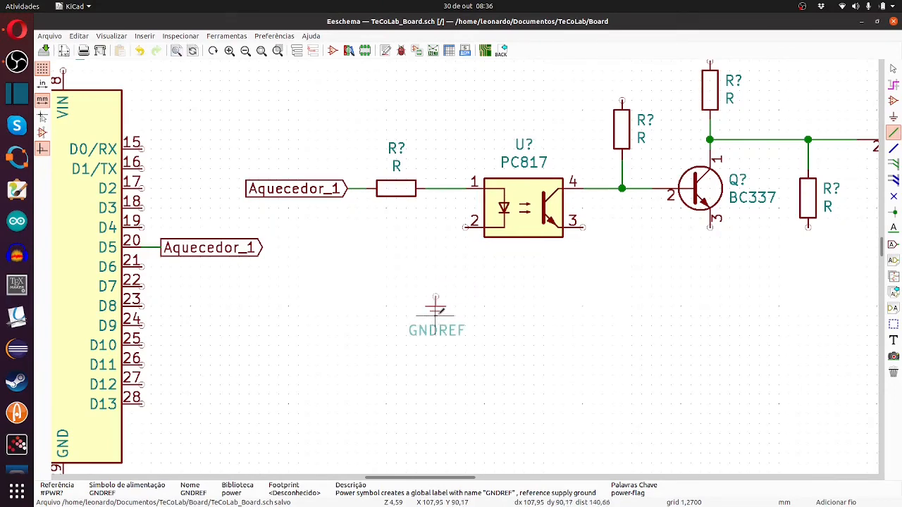
scroll(437, 322, down, 2)
scroll(486, 262, up, 1)
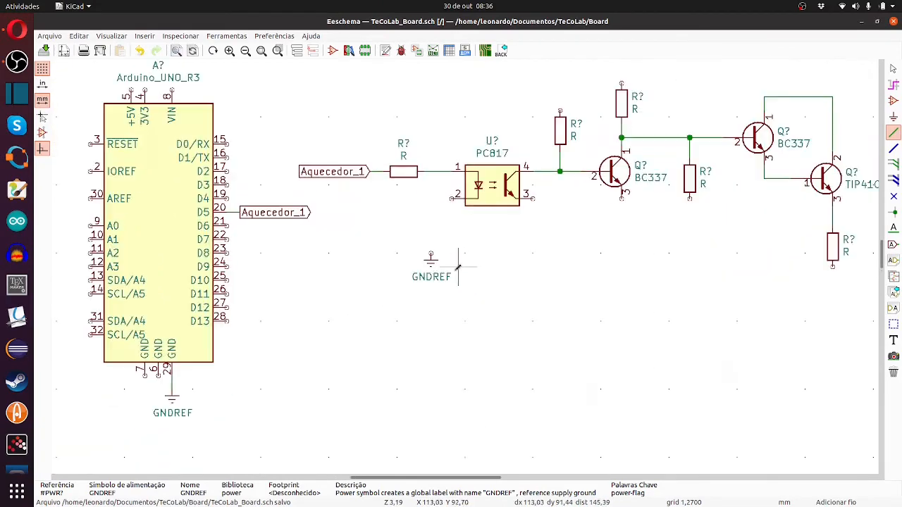
click(425, 292)
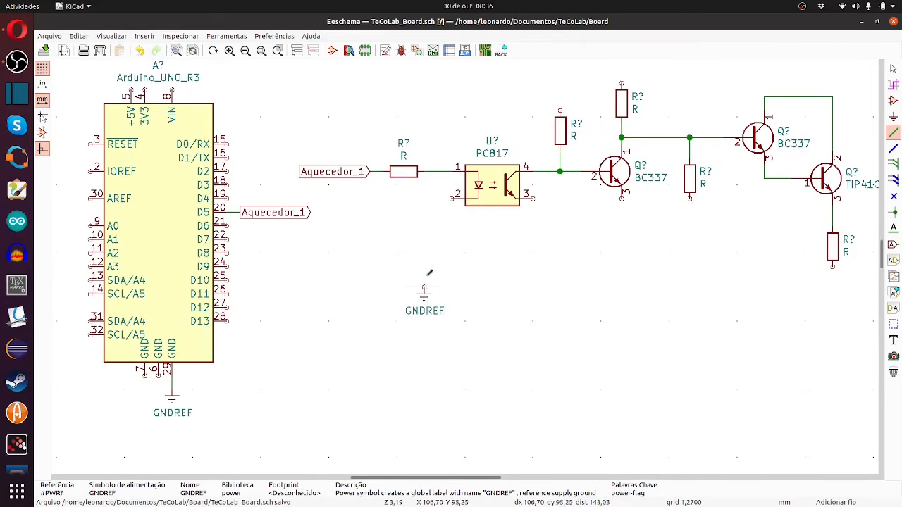
click(425, 287)
click(453, 199)
key(ctrl+s)
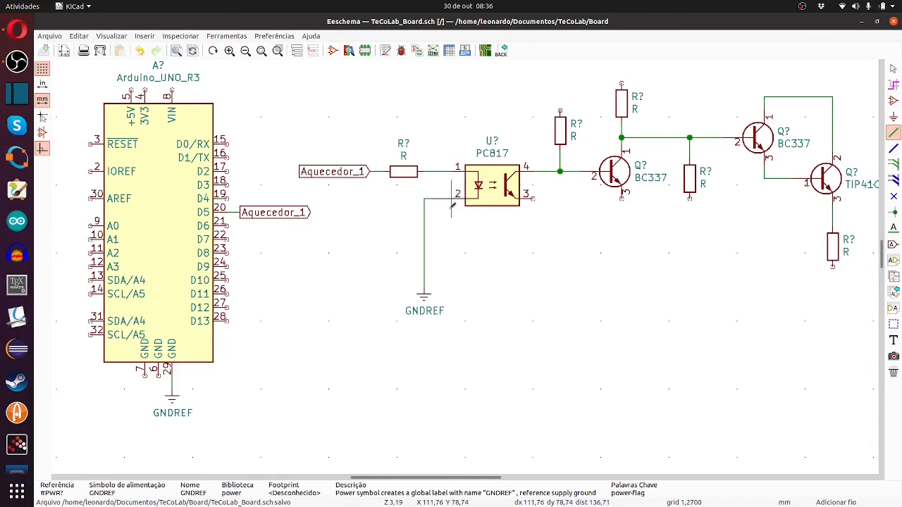
Add a +12V power symbol above and to the right of the Jack-DC connector
scroll(451, 265, down, 3)
scroll(293, 80, up, 1)
scroll(480, 266, up, 2)
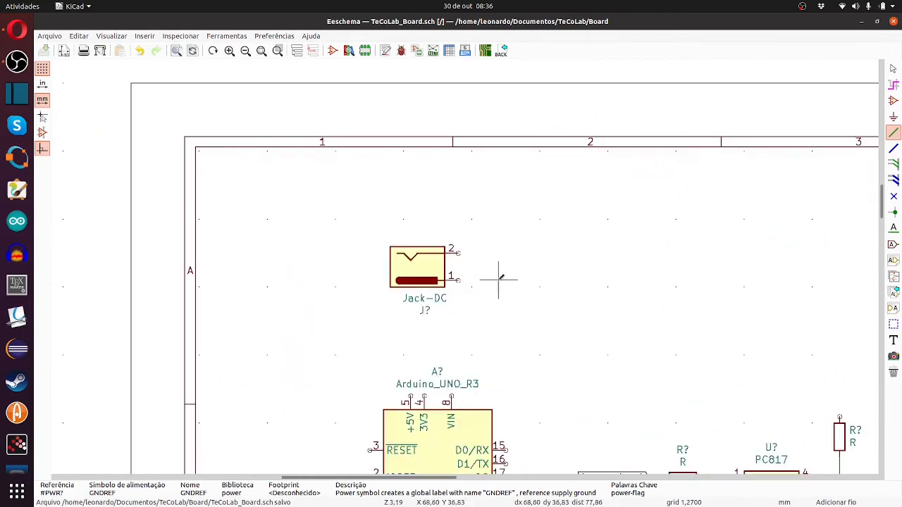
click(892, 116)
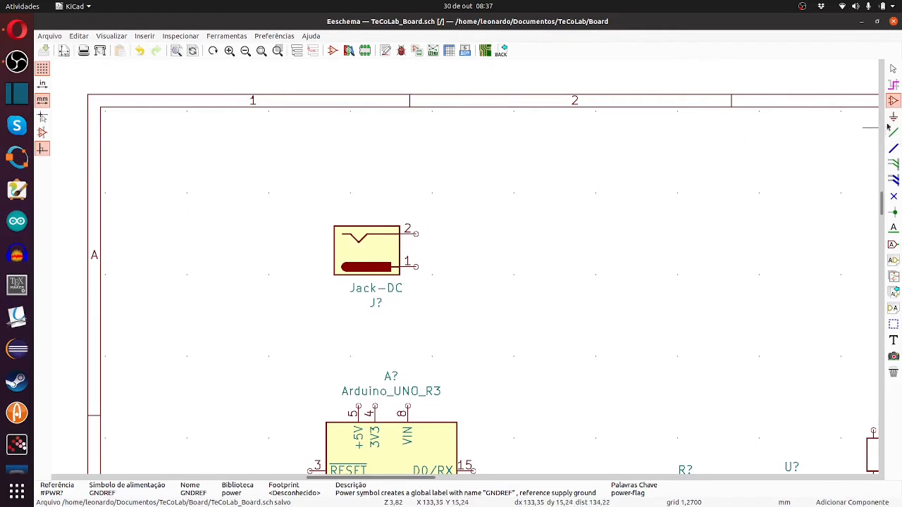
click(518, 258)
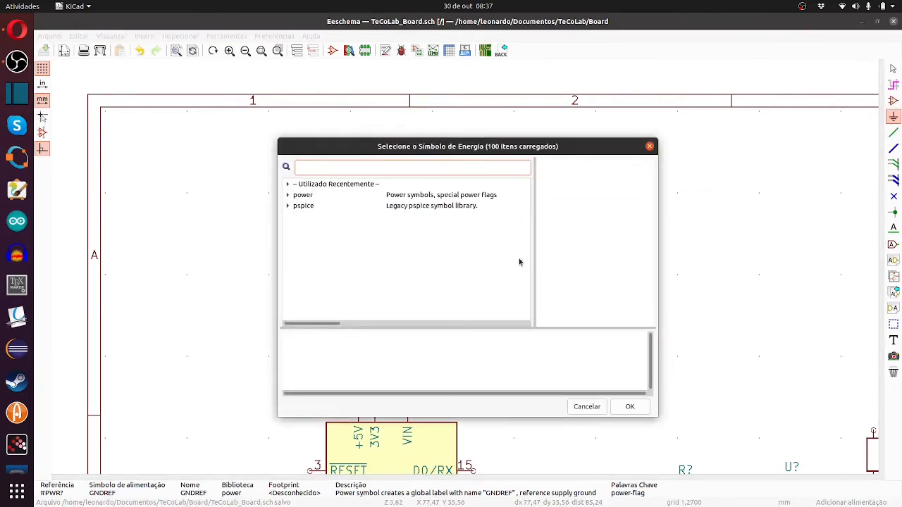
text(12V)
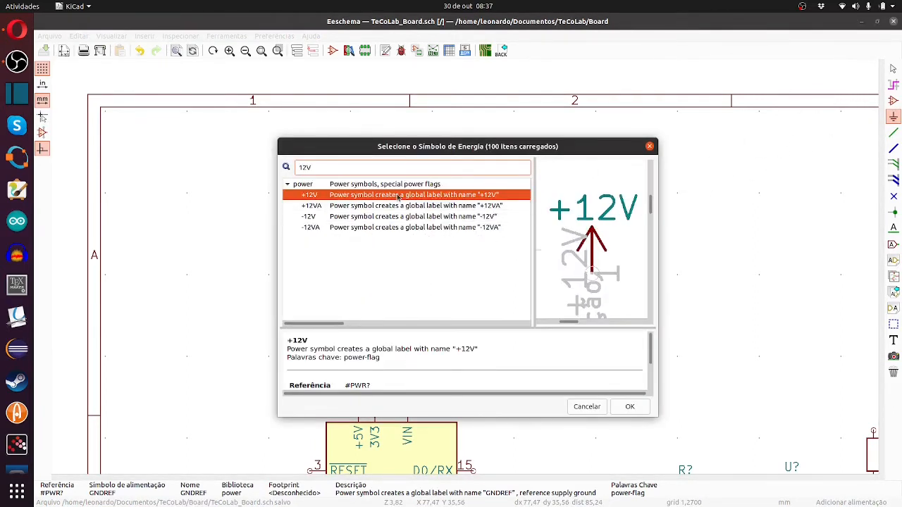
key(Return)
scroll(451, 225, up, 1)
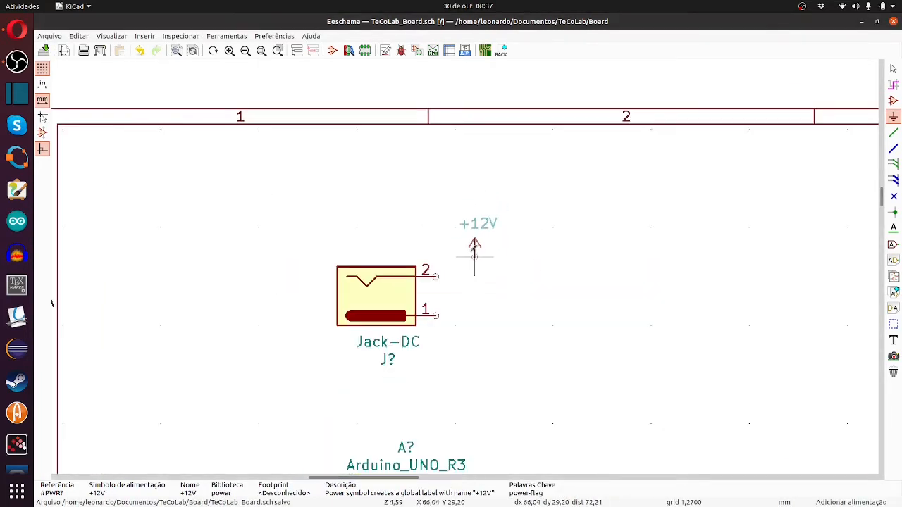
click(475, 245)
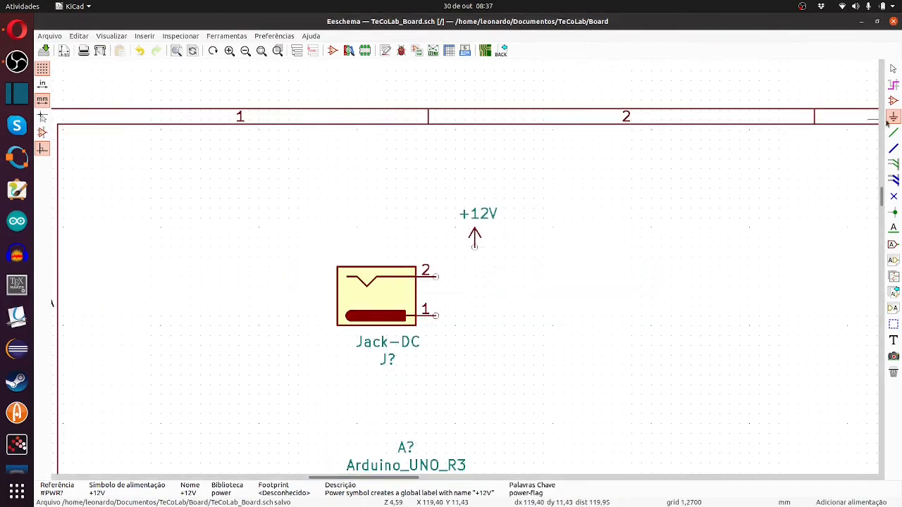
Add a GND power symbol below and to the right of the Jack-DC connector, in line with the +12V symbol
click(700, 276)
text(gnd)
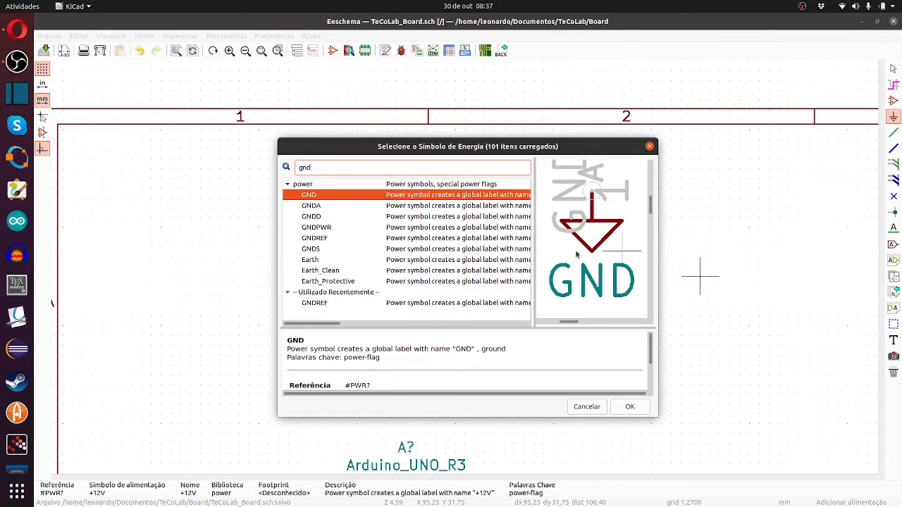
key(Return)
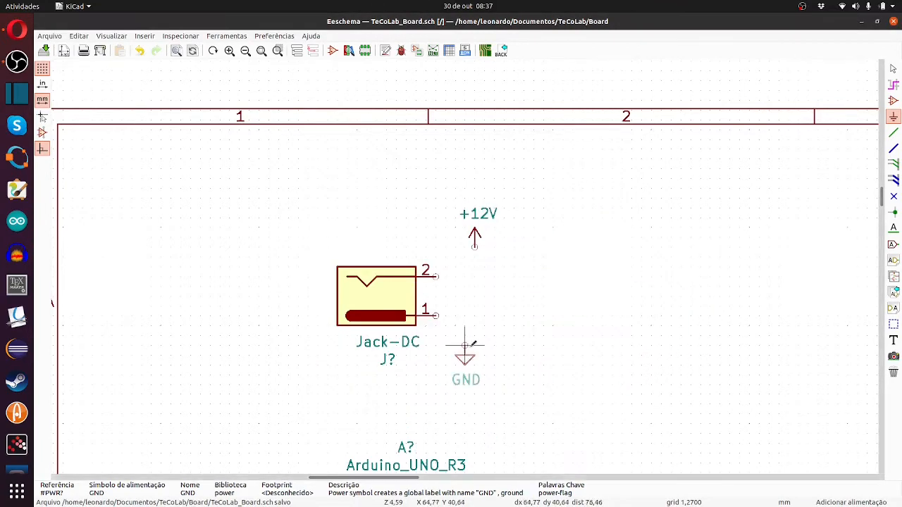
click(474, 345)
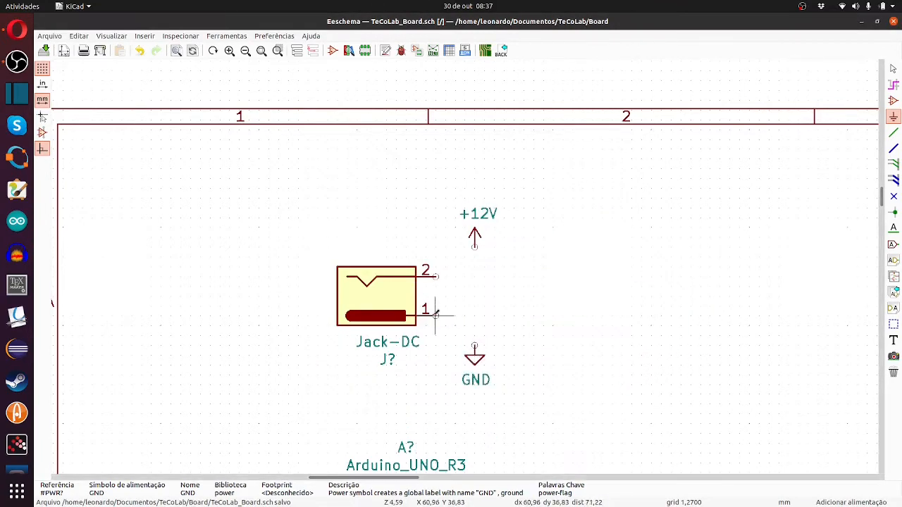
Wire the Jack-DC connector's pin 1 to GND and its pin 2 to +12V
key(w)
click(475, 345)
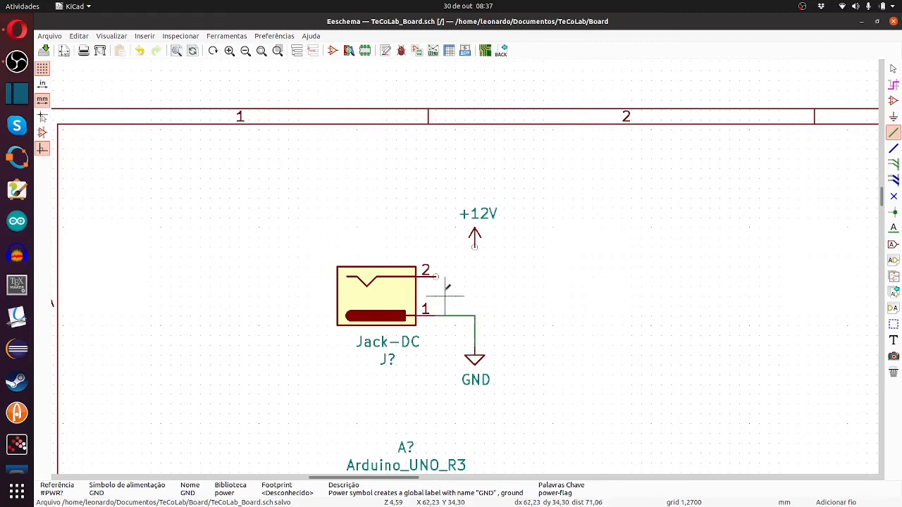
click(435, 276)
click(475, 246)
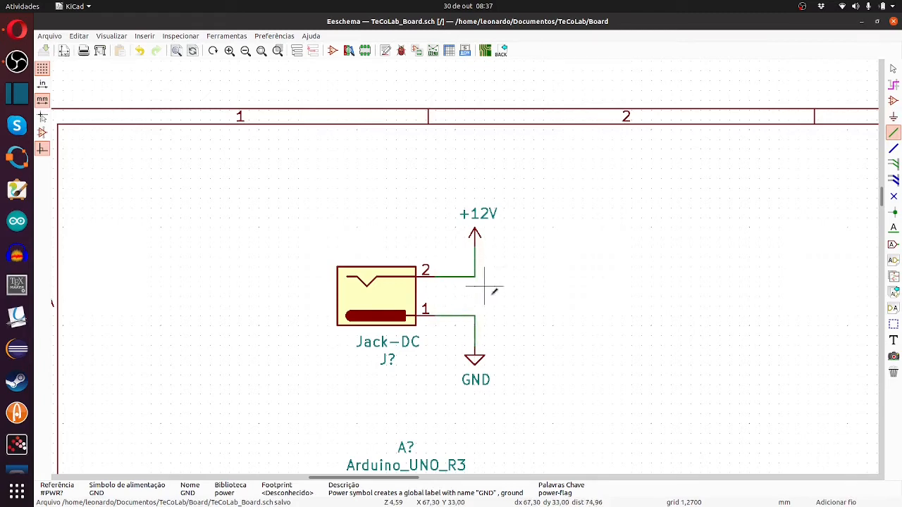
Place copies of the GND symbol below the first BC337's emitter, the neighbouring vertical resistor and the resistor under the TIP41C
key(c)
scroll(537, 295, down, 8)
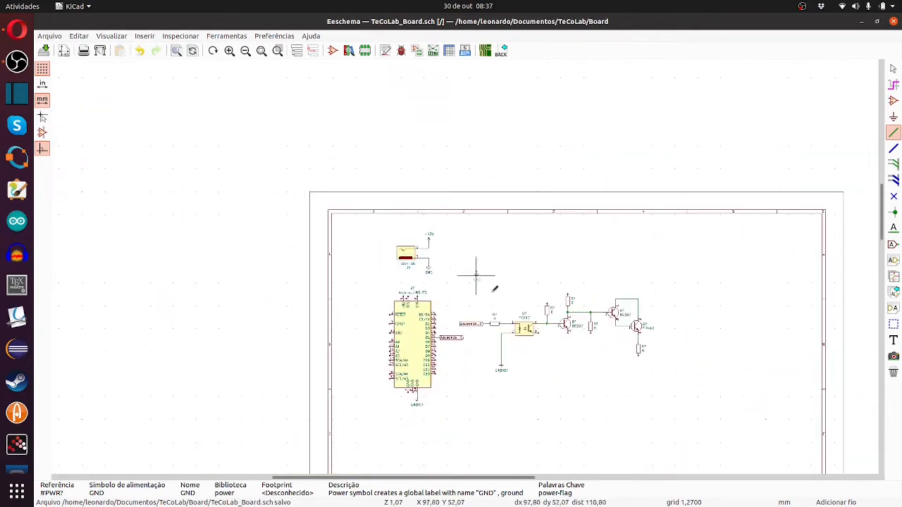
scroll(540, 363, up, 4)
scroll(472, 251, up, 5)
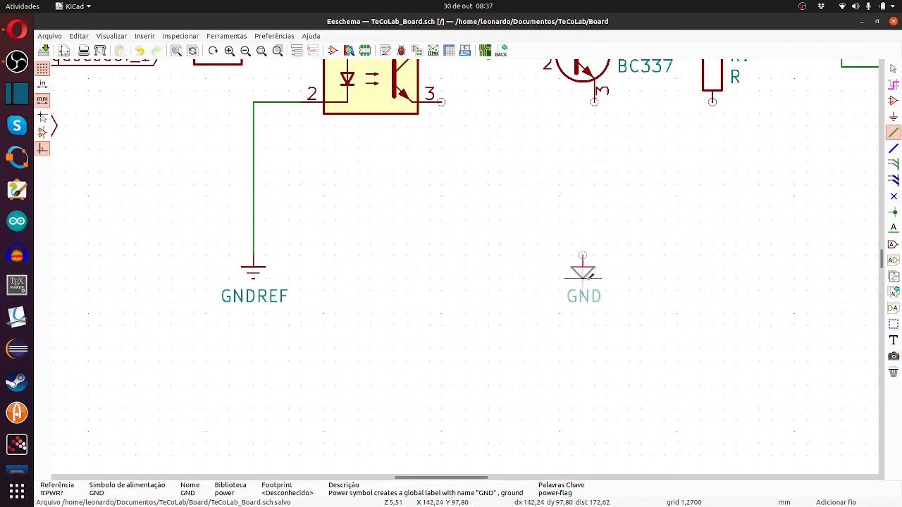
click(594, 276)
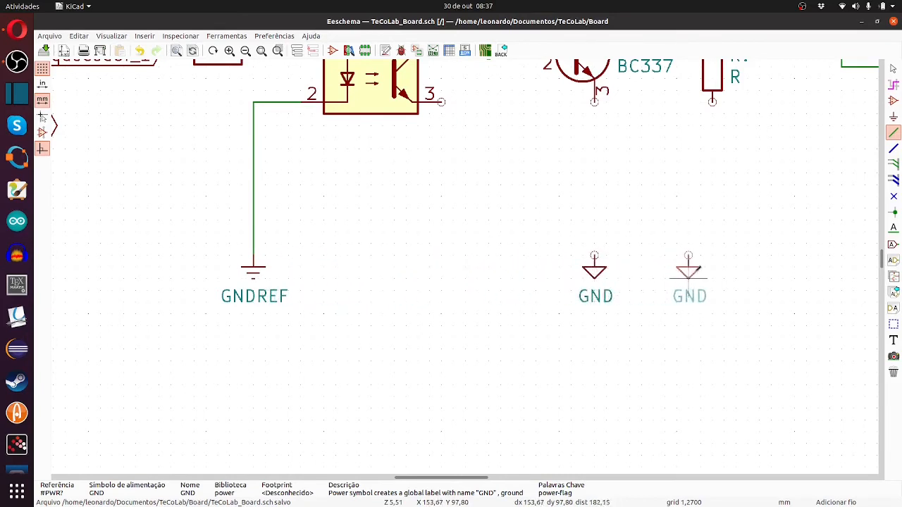
click(714, 270)
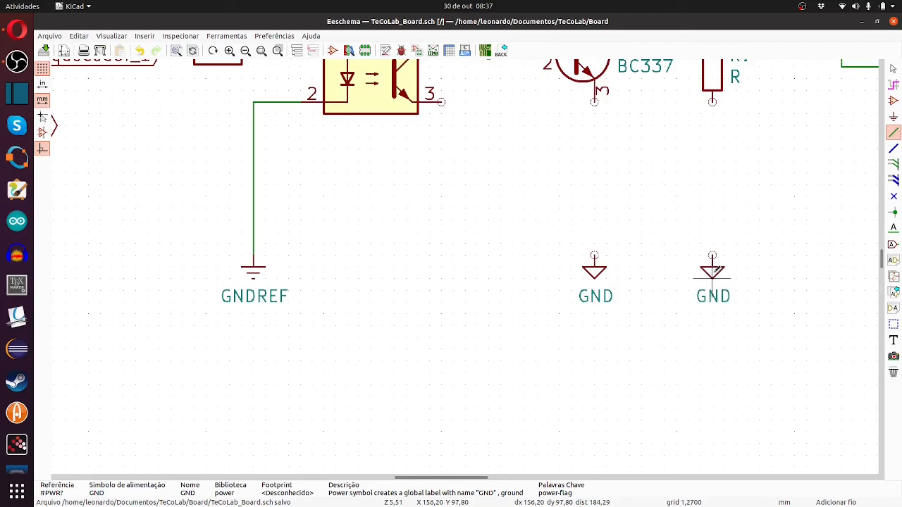
key(F4)
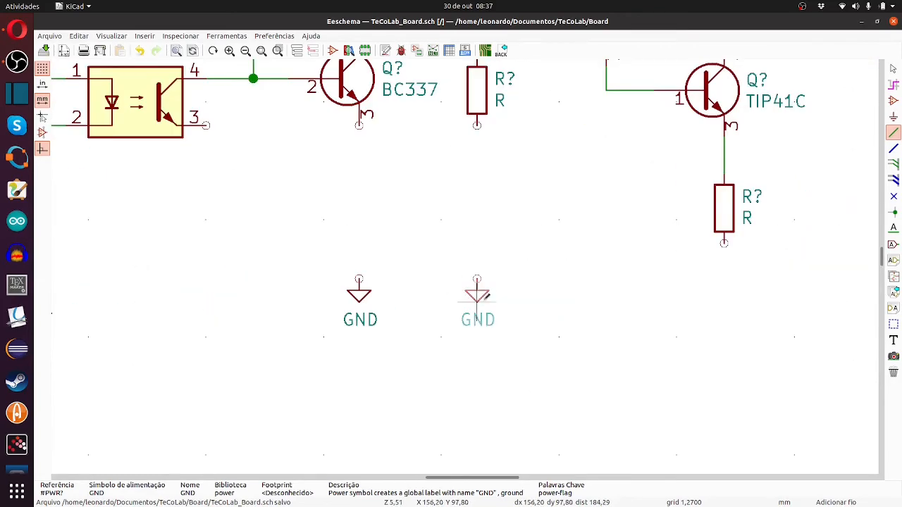
click(732, 296)
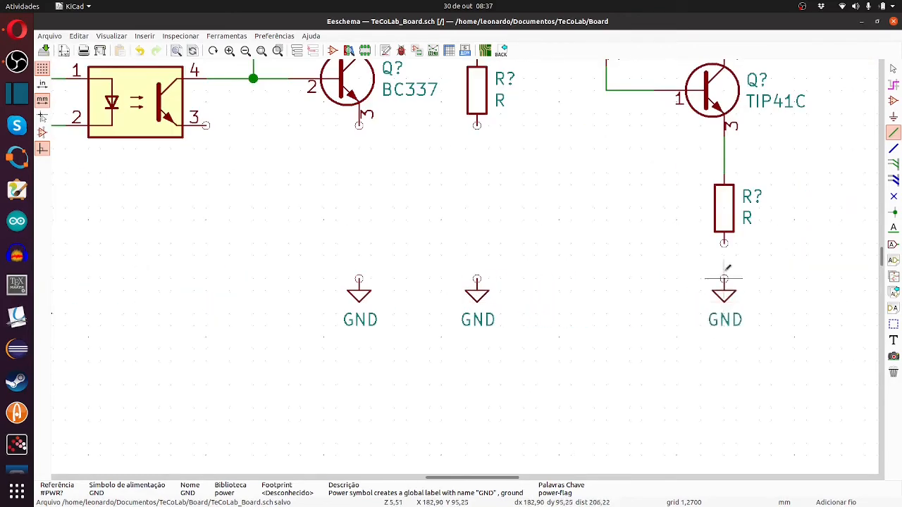
Wire the TIP41C's emitter resistor, the vertical resistor beside the first BC337, and that BC337's emitter to their GND symbols
click(723, 242)
click(725, 279)
click(477, 126)
click(477, 279)
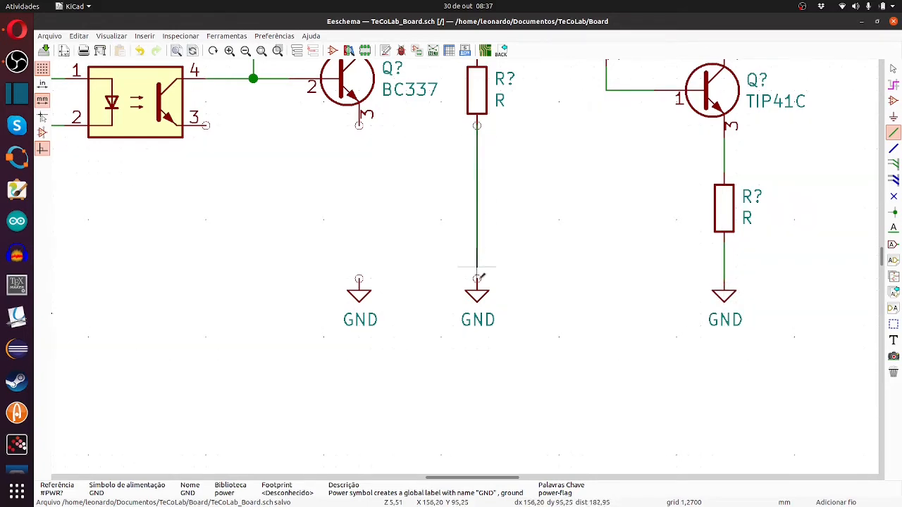
click(359, 126)
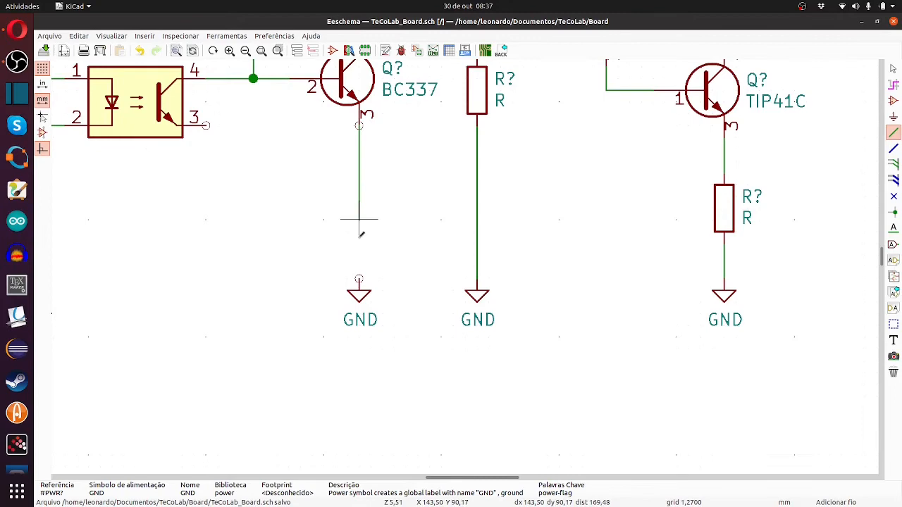
click(359, 279)
Place copies of the +12V symbol above the PC817 output resistor, the first BC337's collector resistor and the TIP41C's collector line
scroll(413, 316, down, 5)
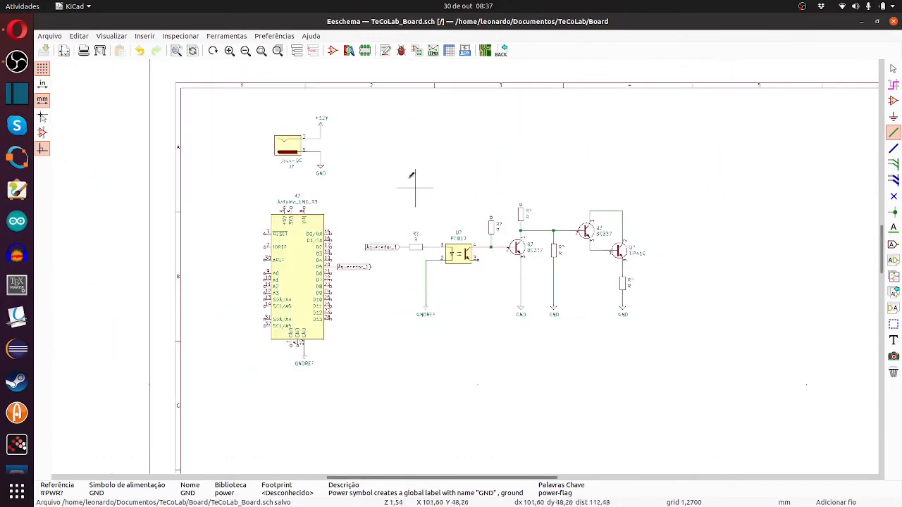
scroll(451, 266, up, 3)
scroll(404, 239, up, 2)
key(c)
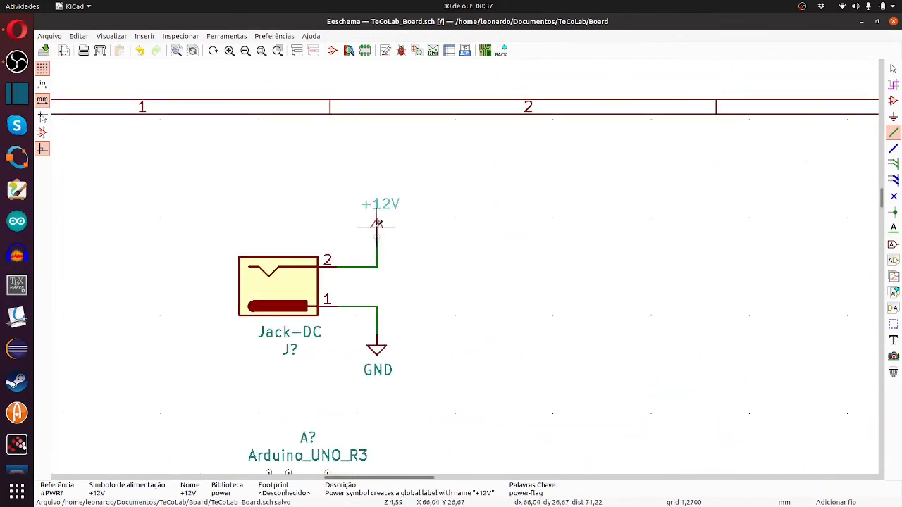
scroll(466, 314, down, 3)
scroll(699, 357, down, 1)
scroll(536, 258, up, 3)
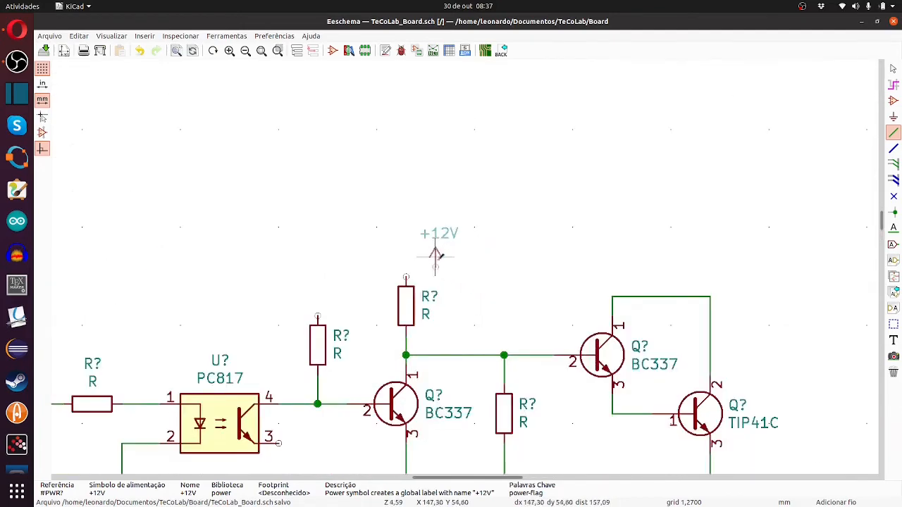
click(407, 236)
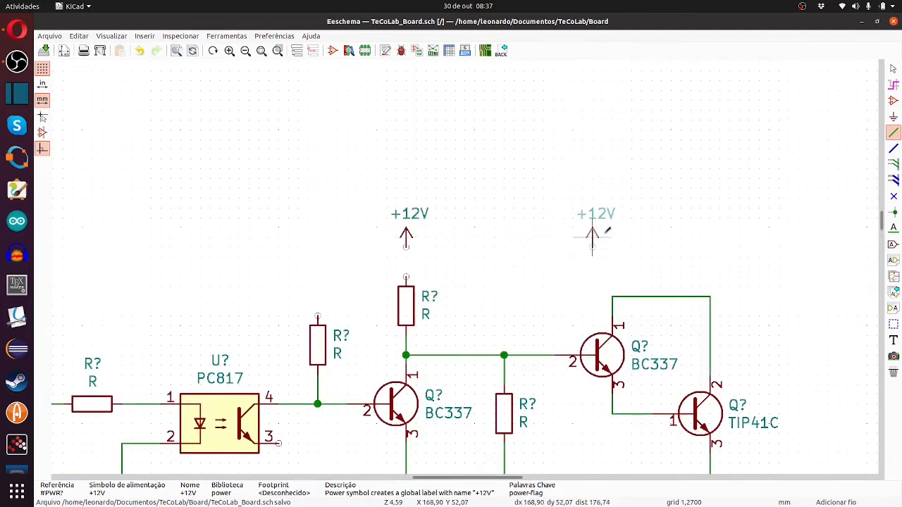
click(709, 235)
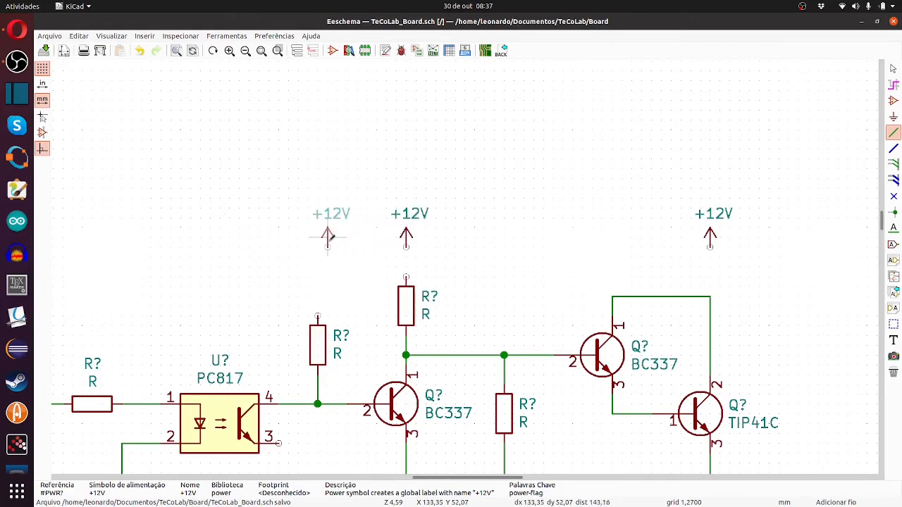
click(318, 246)
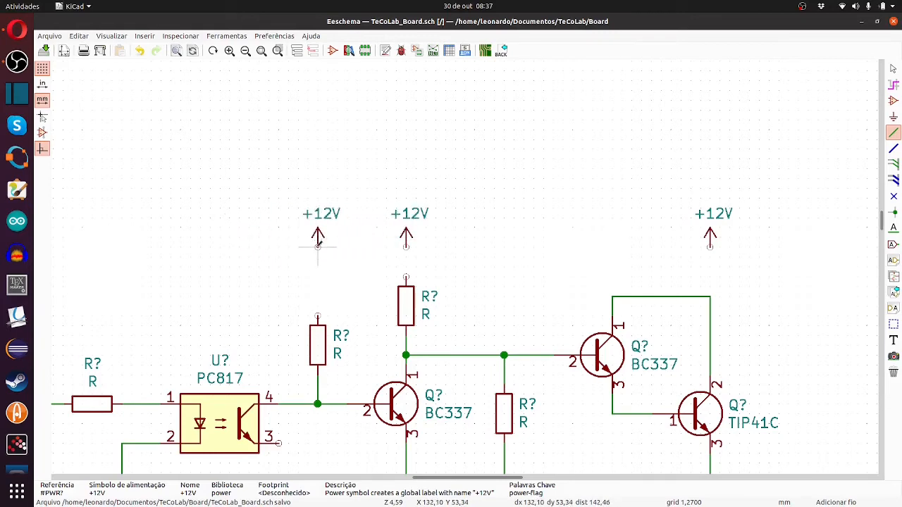
Wire the three +12V symbols to the PC817 output resistor, the first BC337's collector resistor and the TIP41C's collector wire
click(318, 246)
click(317, 326)
click(406, 246)
click(406, 277)
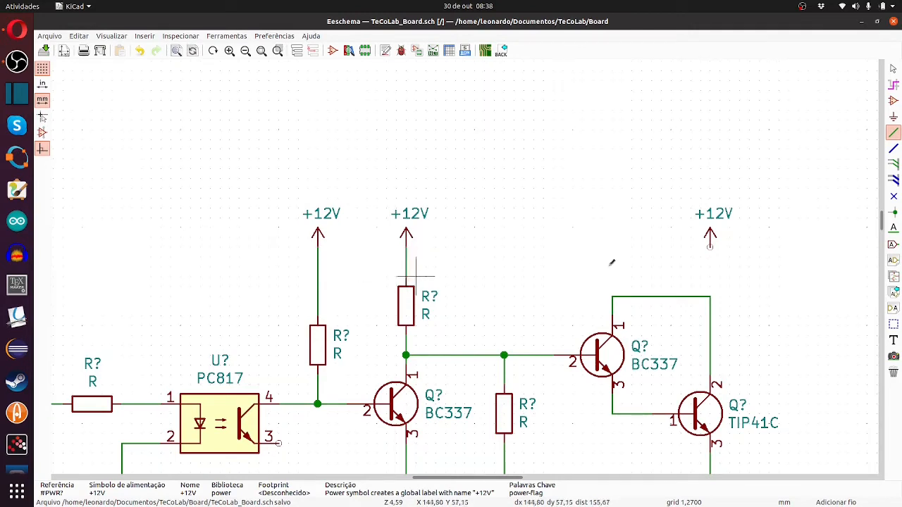
click(710, 246)
click(709, 296)
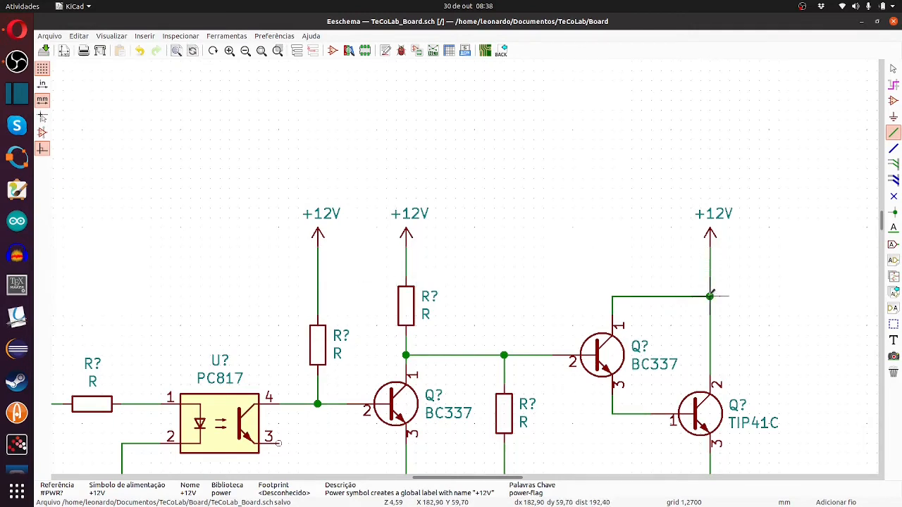
Set the value of the resistor between the Aquecedor_1 label and the PC817 to 330R
scroll(711, 295, down, 5)
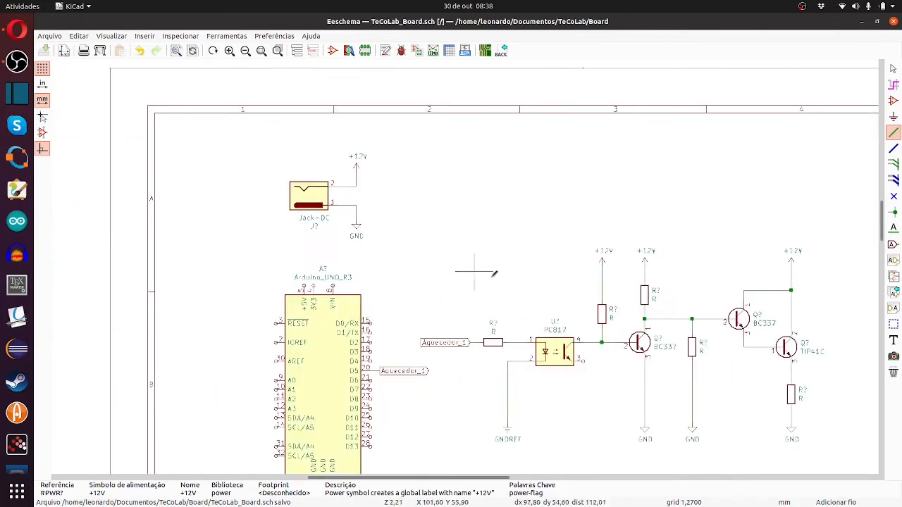
scroll(493, 273, down, 1)
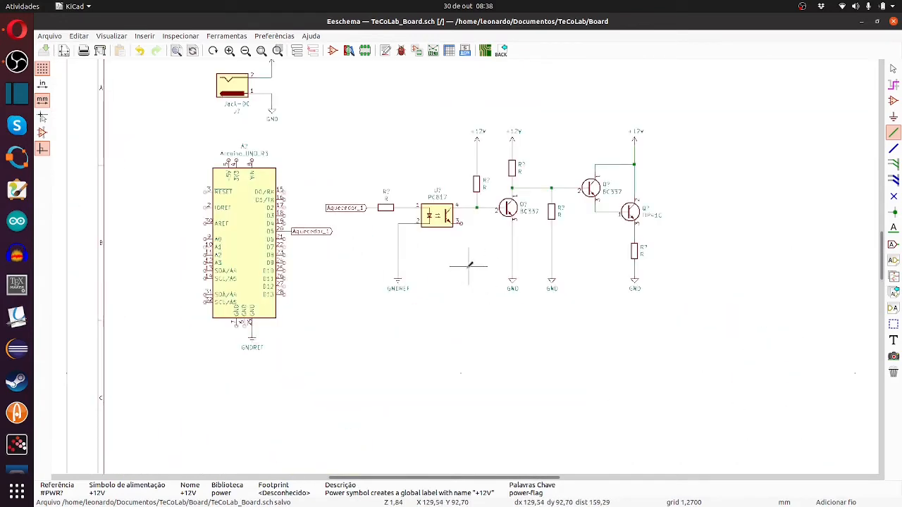
scroll(468, 264, up, 3)
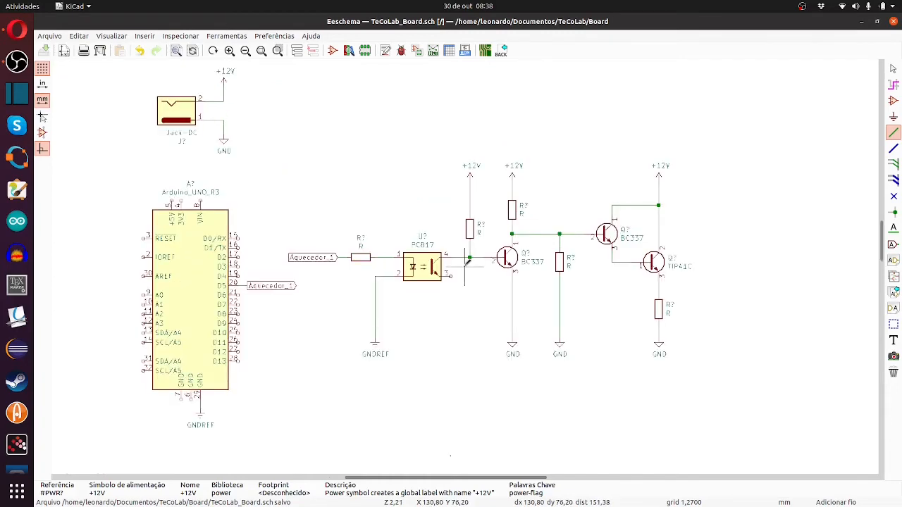
scroll(469, 265, up, 3)
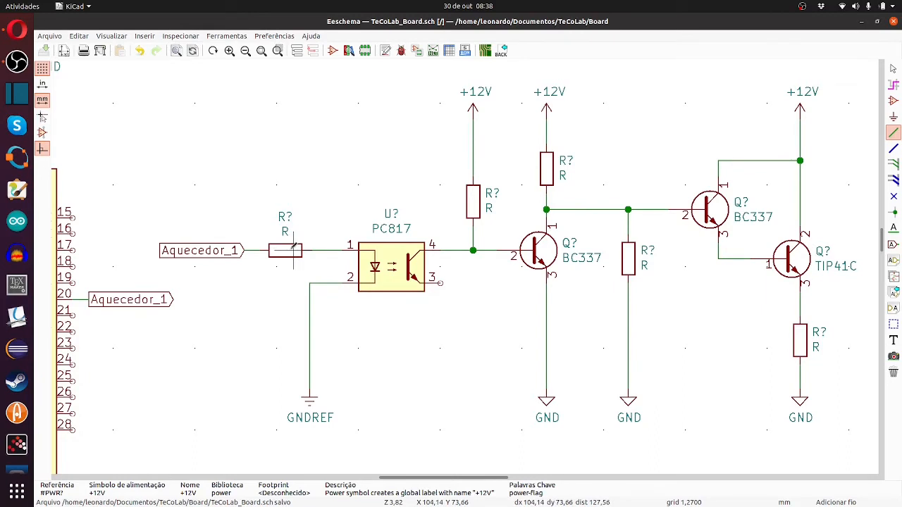
double_click(293, 245)
click(278, 210)
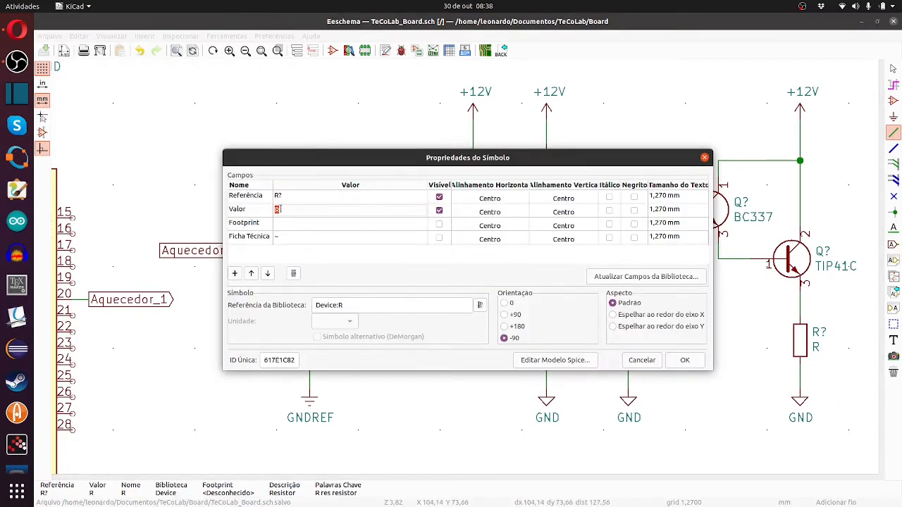
text(3)
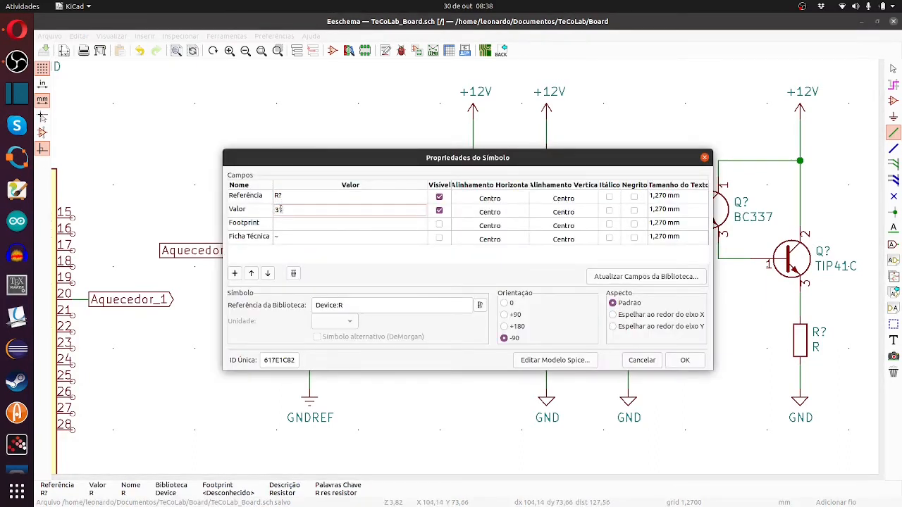
text(30R)
key(Return)
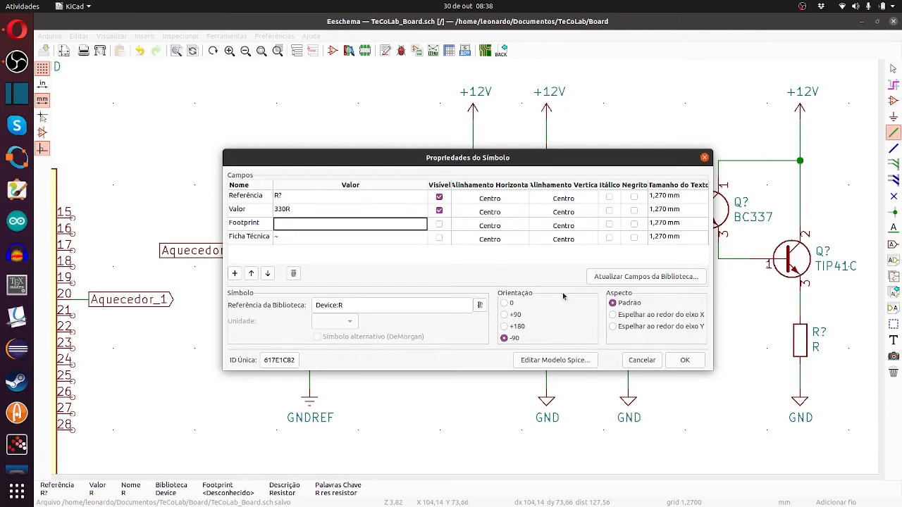
click(694, 359)
scroll(465, 264, up, 1)
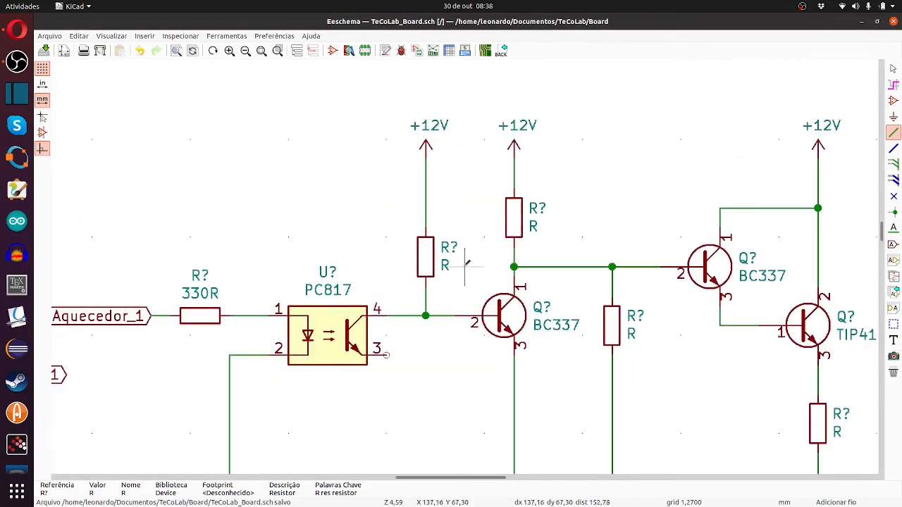
double_click(445, 265)
text(1)
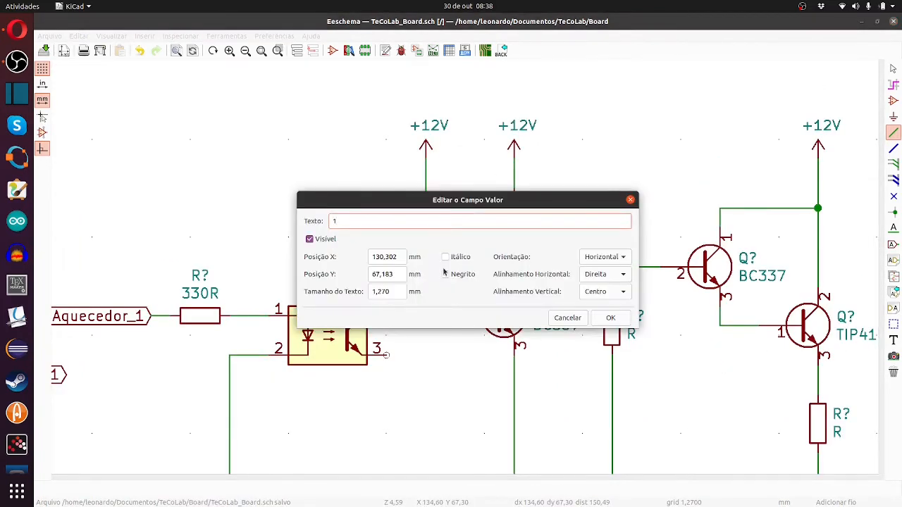
key(Escape)
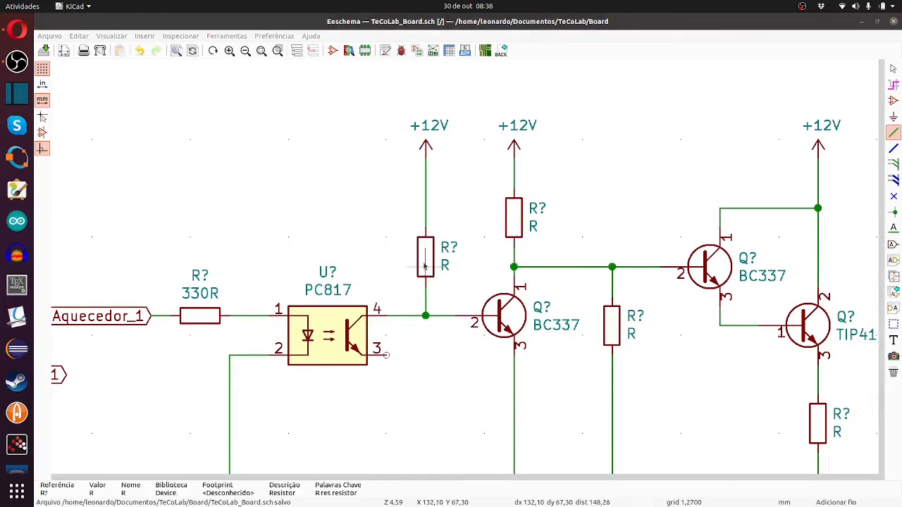
Set the value of the resistor between +12V and the PC817's pin 4 to 1K
double_click(424, 266)
click(288, 210)
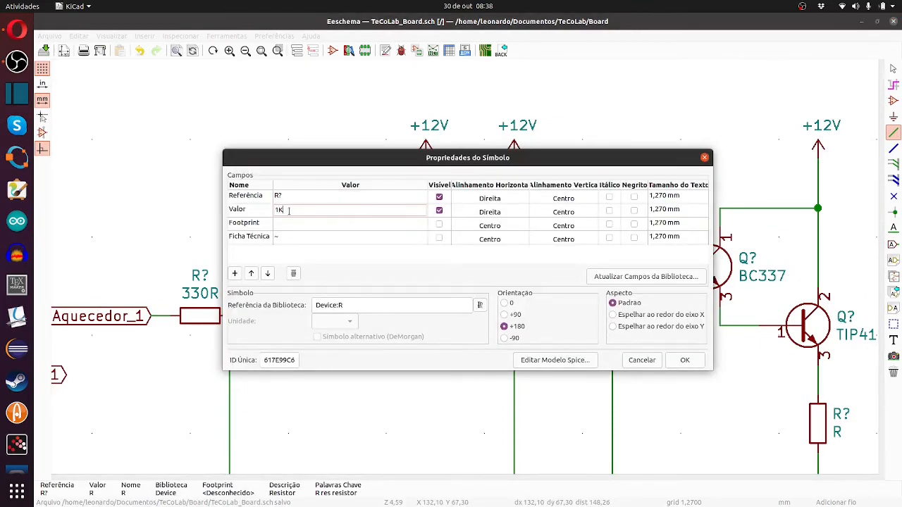
key(Return)
click(684, 361)
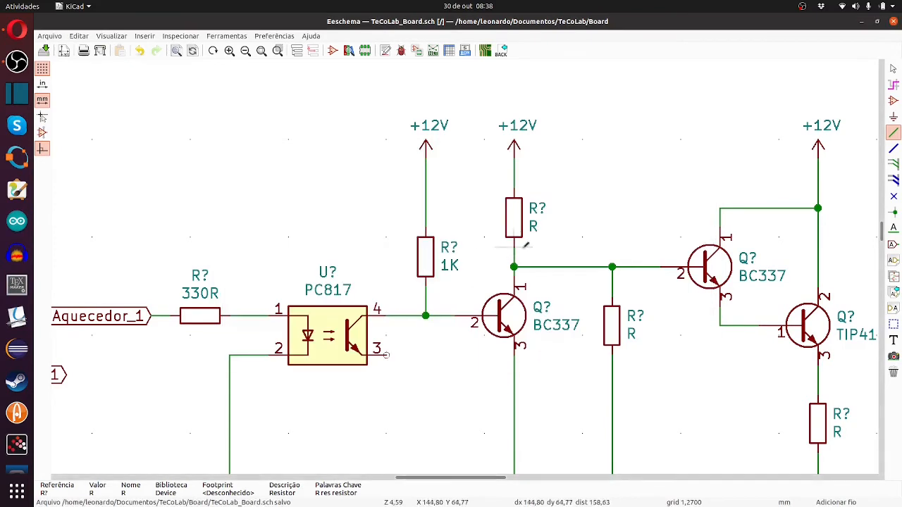
Set the first BC337's collector resistor to 220R and the vertical resistor between the two BC337s to 330R
double_click(515, 224)
click(308, 211)
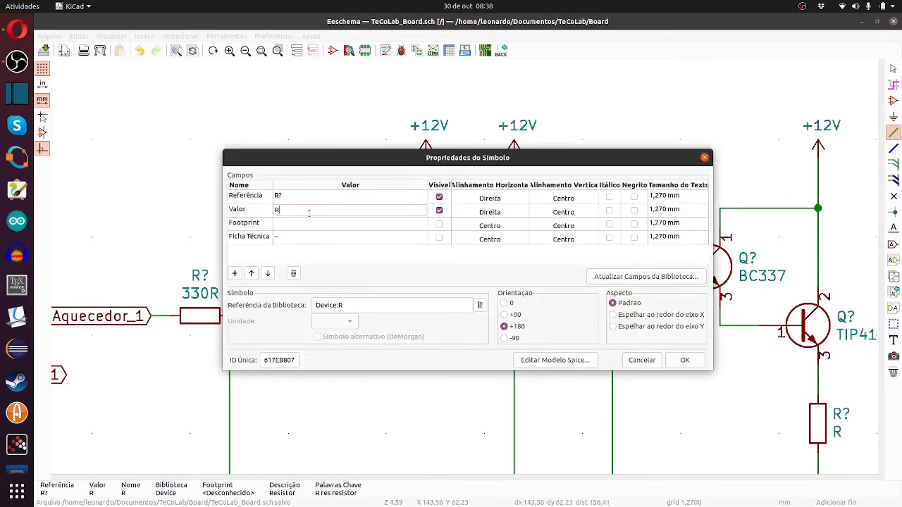
click(684, 360)
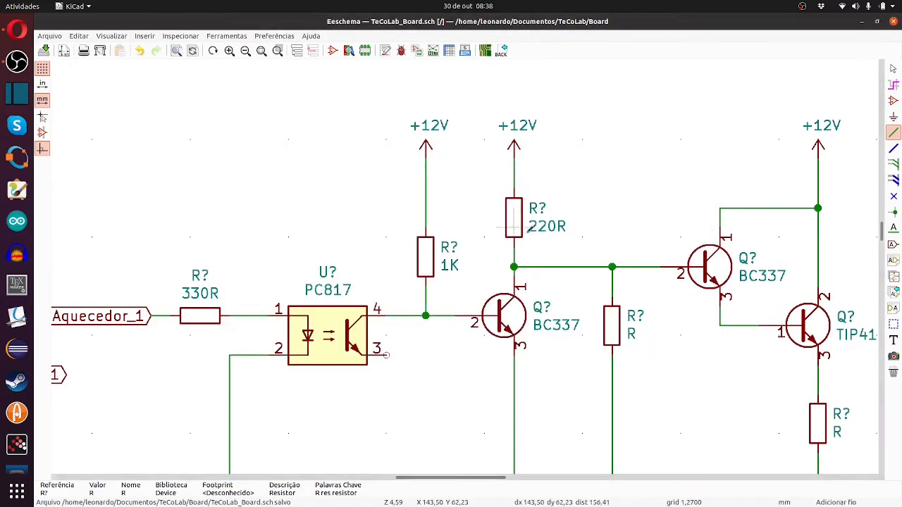
double_click(614, 331)
click(305, 209)
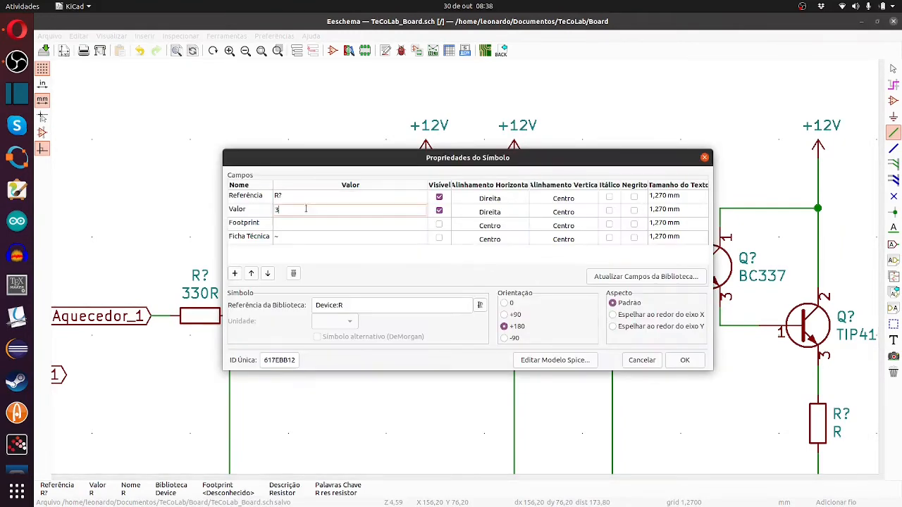
click(687, 363)
Set the value of the resistor below the TIP41C's emitter to 33R
scroll(468, 265, down, 2)
scroll(713, 370, up, 2)
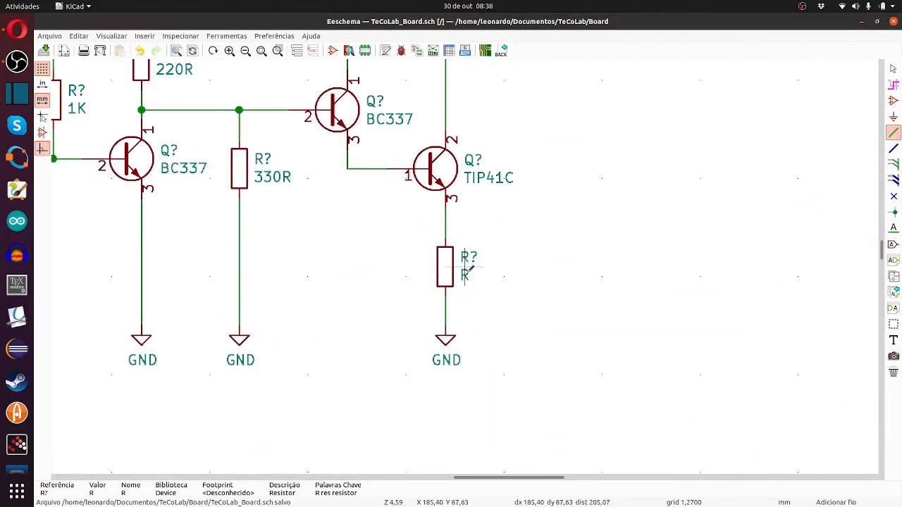
double_click(464, 274)
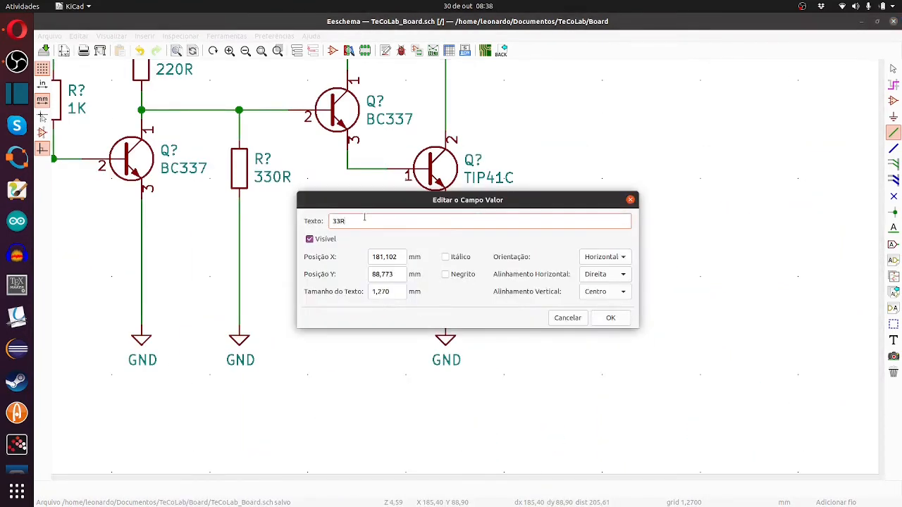
text(33R)
key(Return)
Annotate the components of the whole schematic, keeping existing annotations, sorted by X position and using the first free number after 0
scroll(464, 266, down, 4)
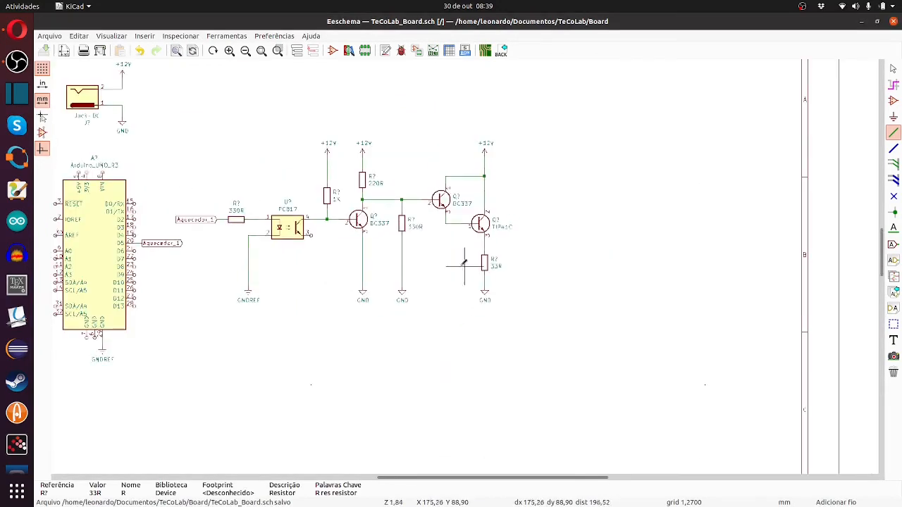
scroll(464, 265, up, 2)
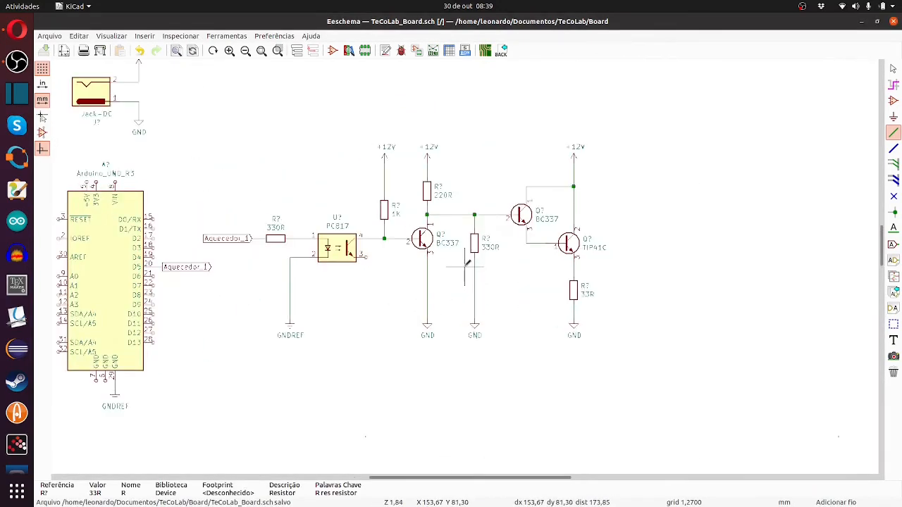
scroll(465, 267, up, 5)
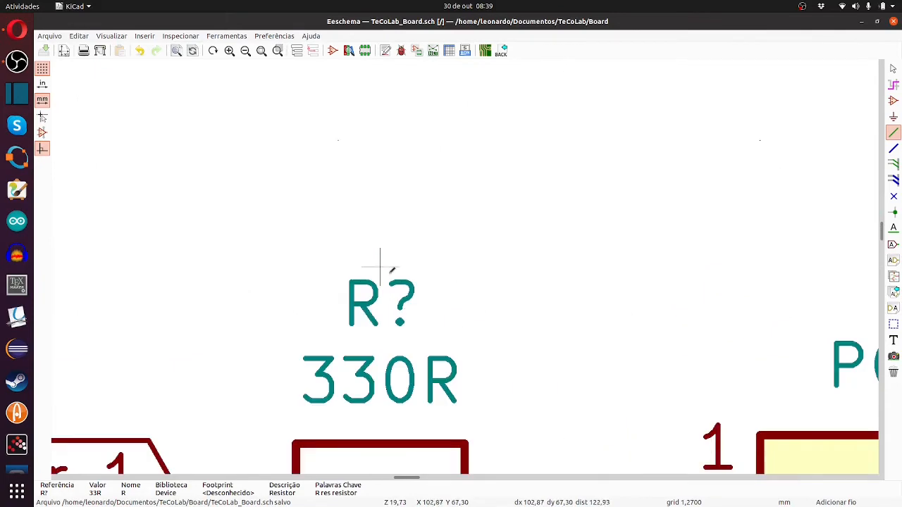
scroll(463, 267, down, 3)
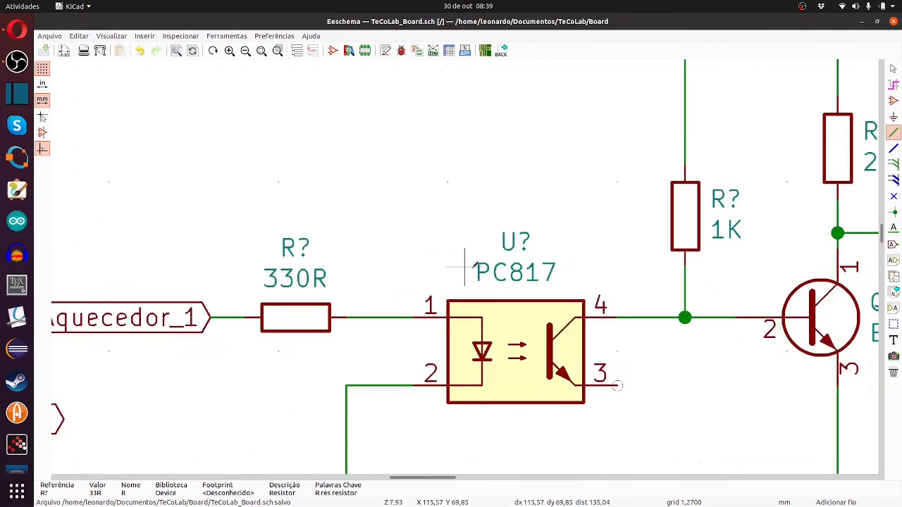
scroll(465, 267, up, 3)
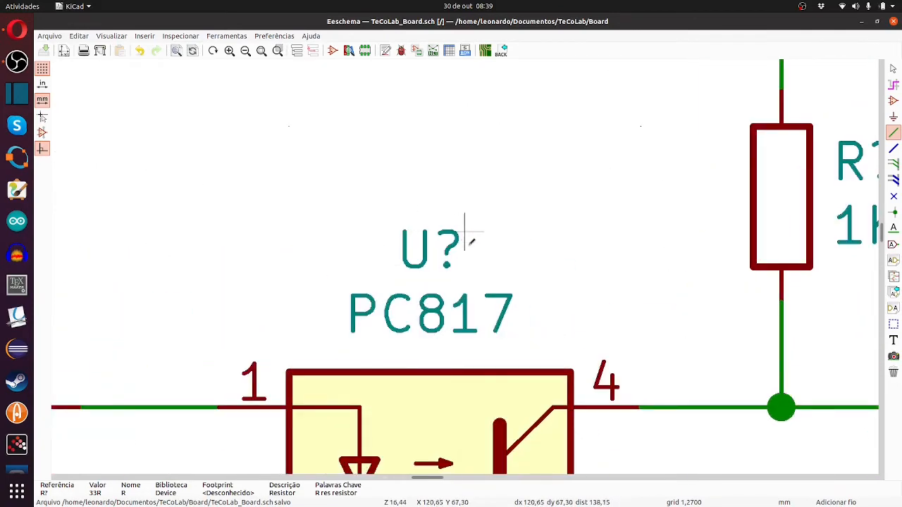
scroll(466, 243, down, 4)
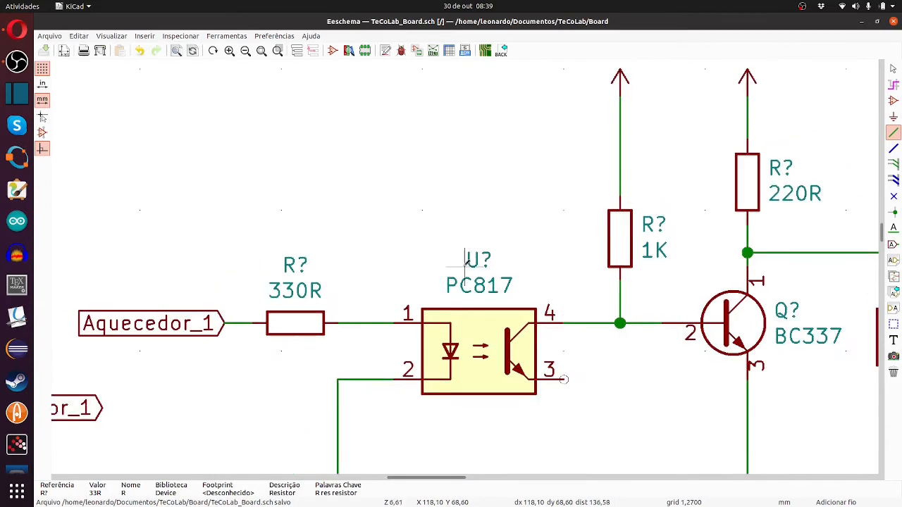
click(384, 51)
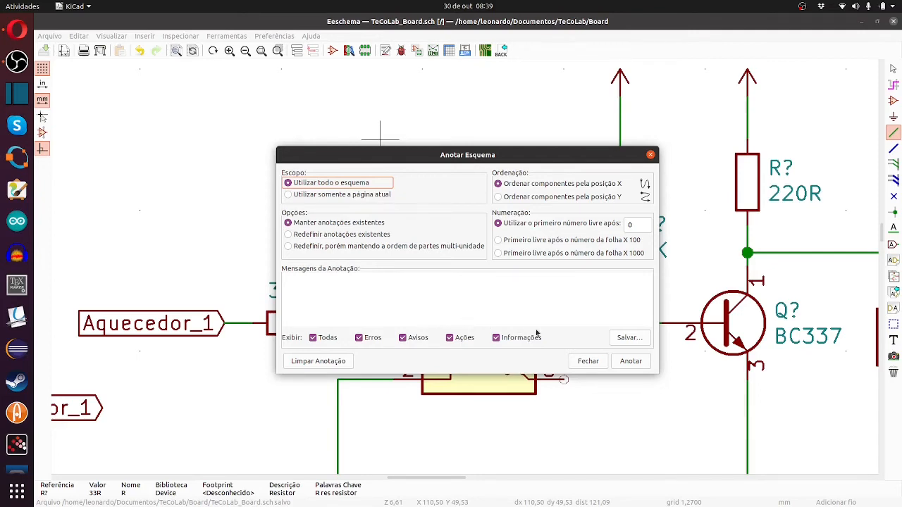
click(623, 362)
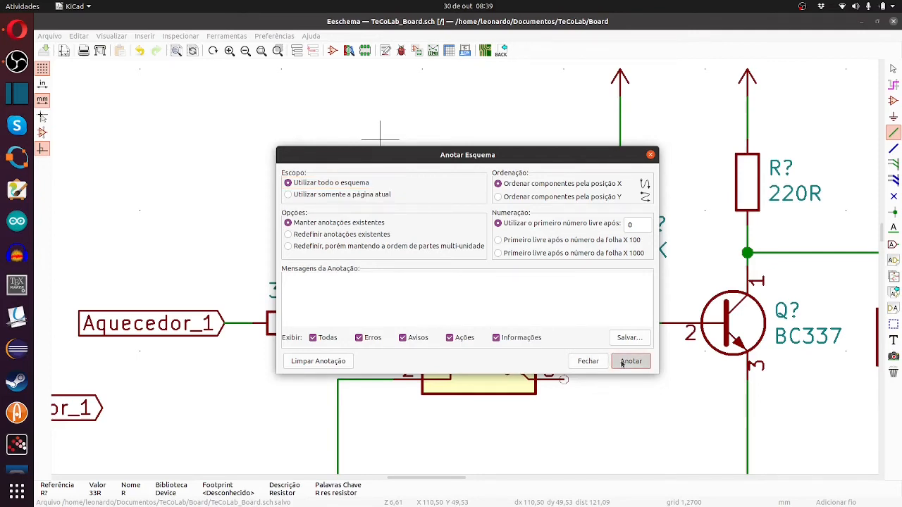
click(593, 361)
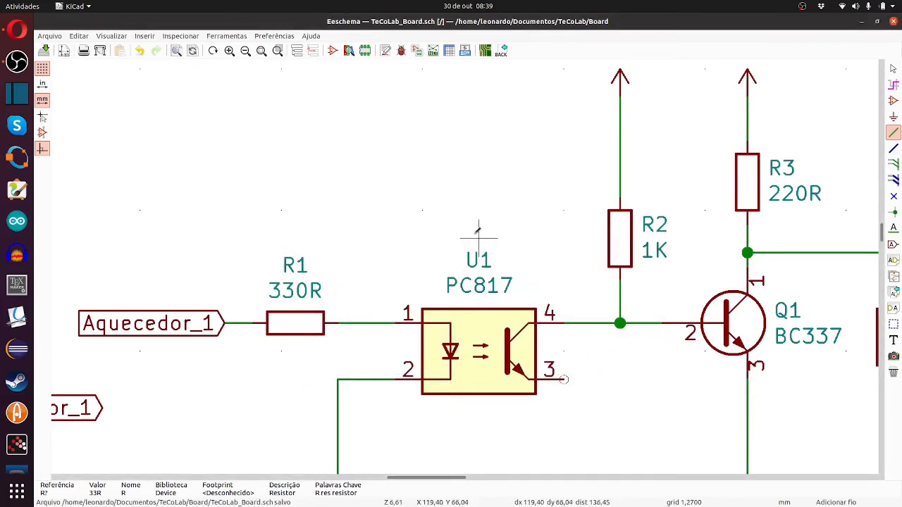
scroll(466, 262, down, 5)
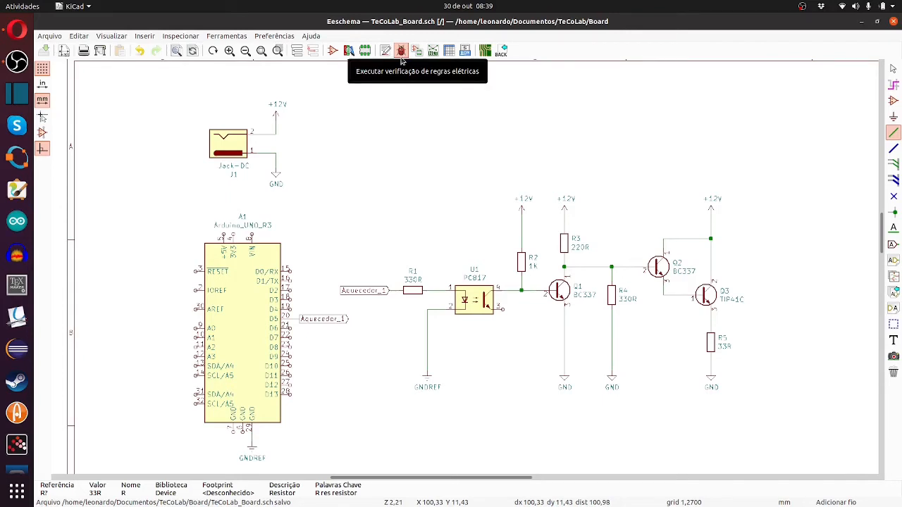
Run the electrical rules check on the schematic and look through the whole list of reported violations
click(401, 52)
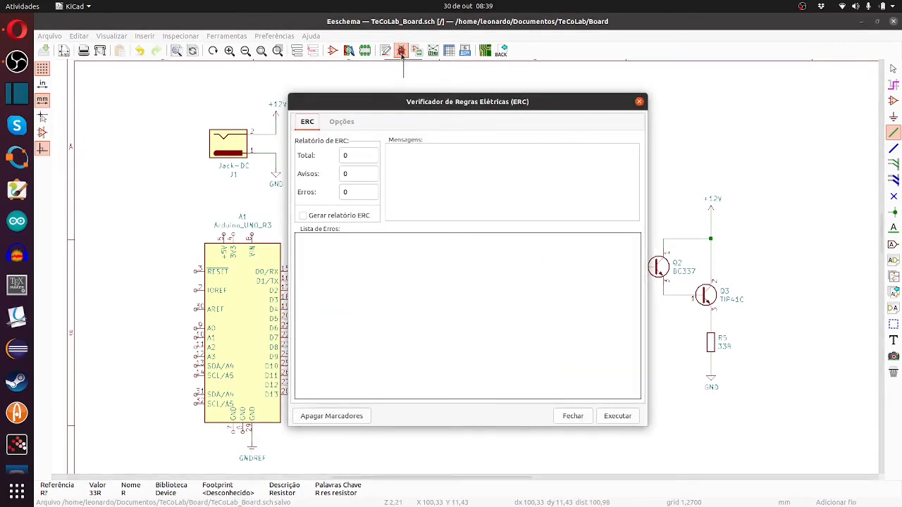
click(626, 416)
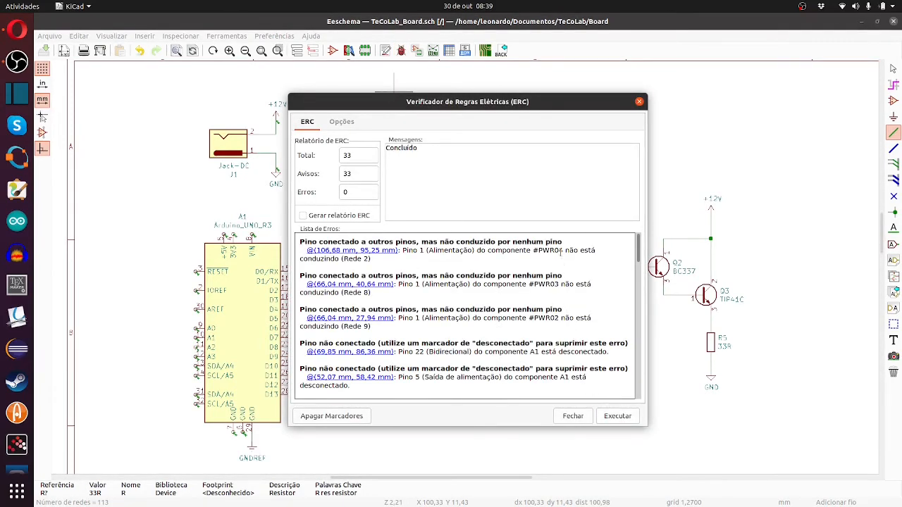
scroll(560, 251, down, 5)
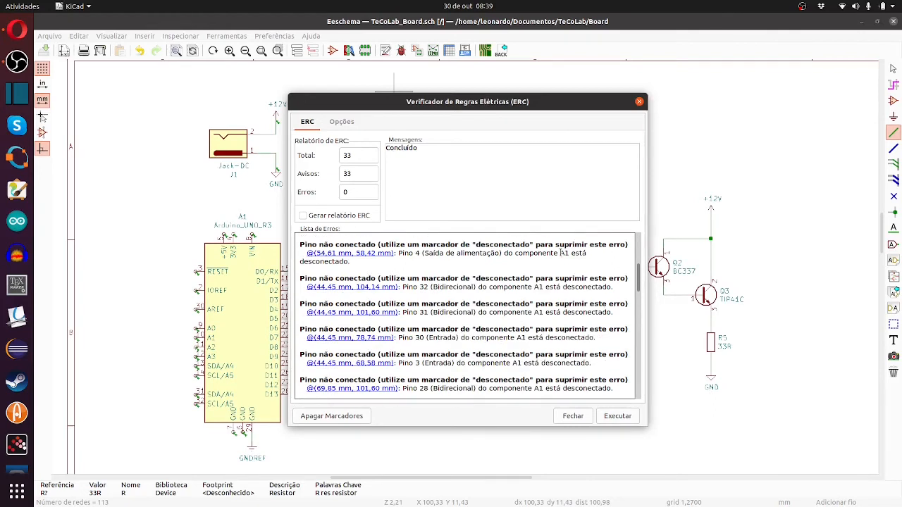
scroll(561, 253, down, 5)
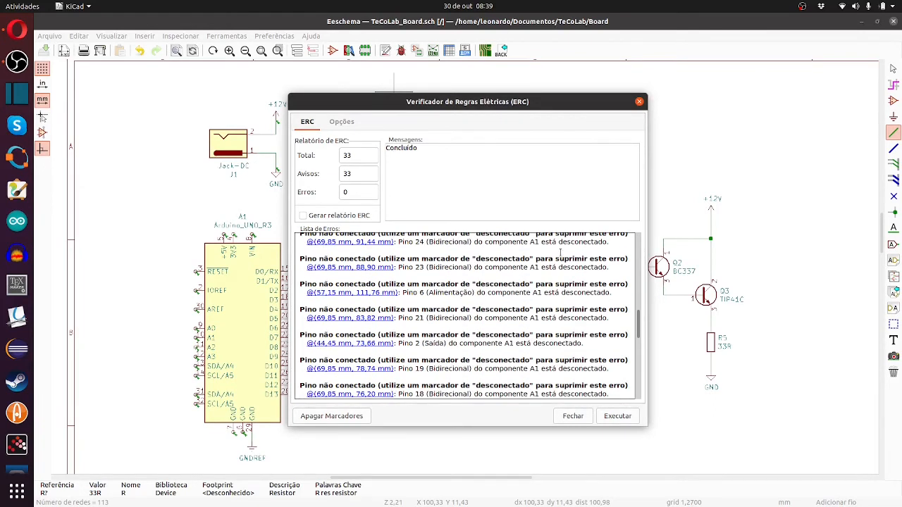
scroll(561, 252, down, 5)
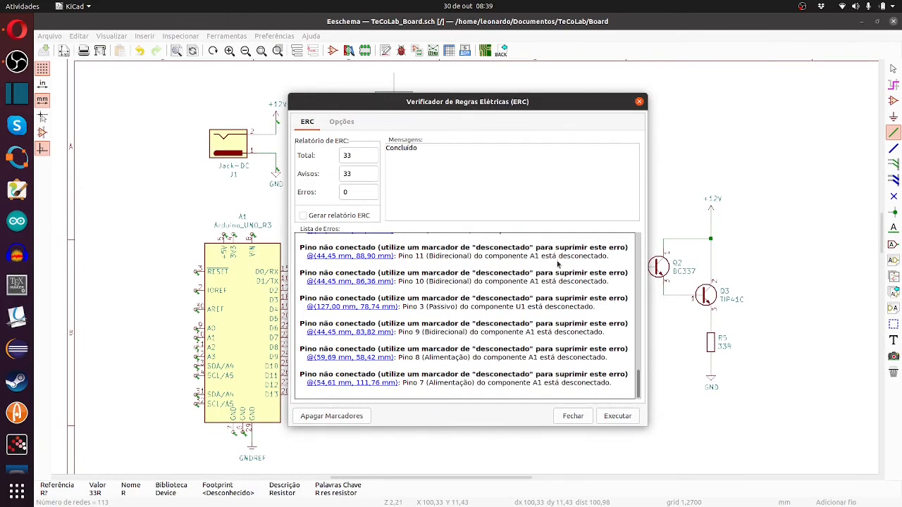
click(584, 416)
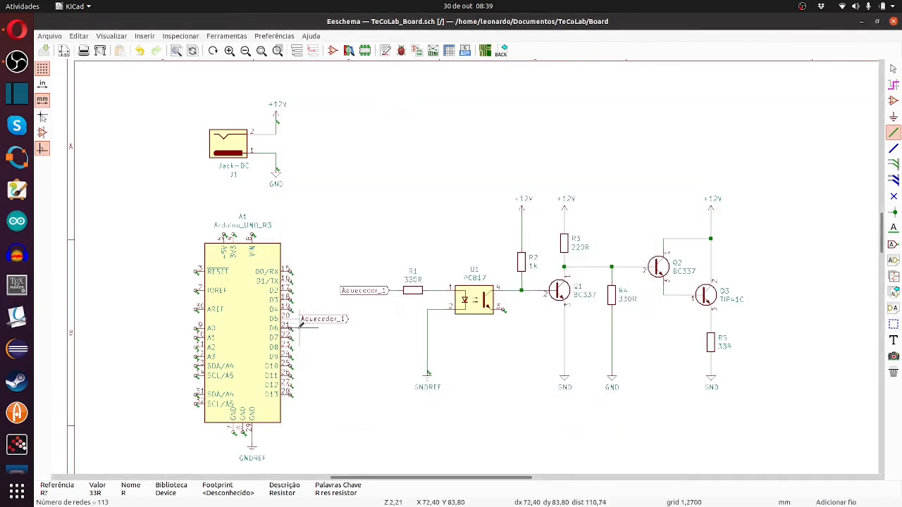
Place no-connect flags on the Arduino's unused digital pins, D0/RX to D4 and D6 to D13
scroll(300, 322, up, 4)
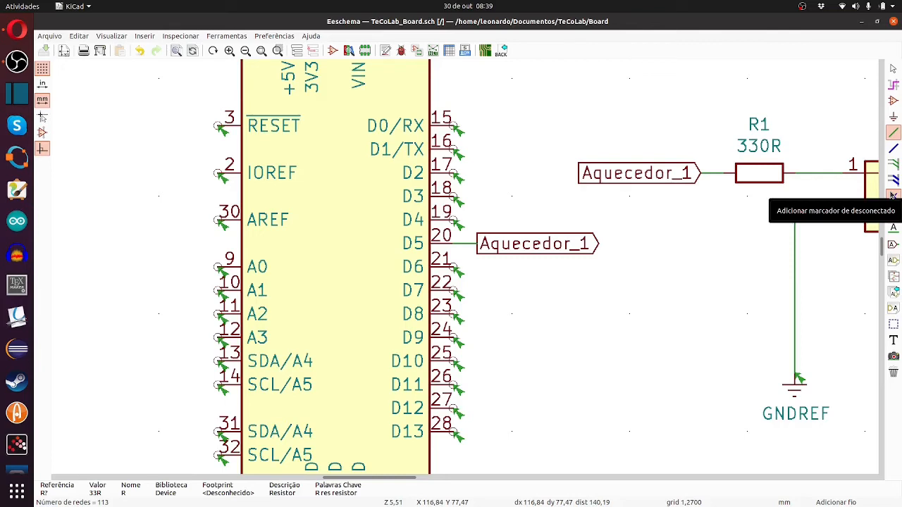
click(893, 195)
click(453, 126)
click(453, 149)
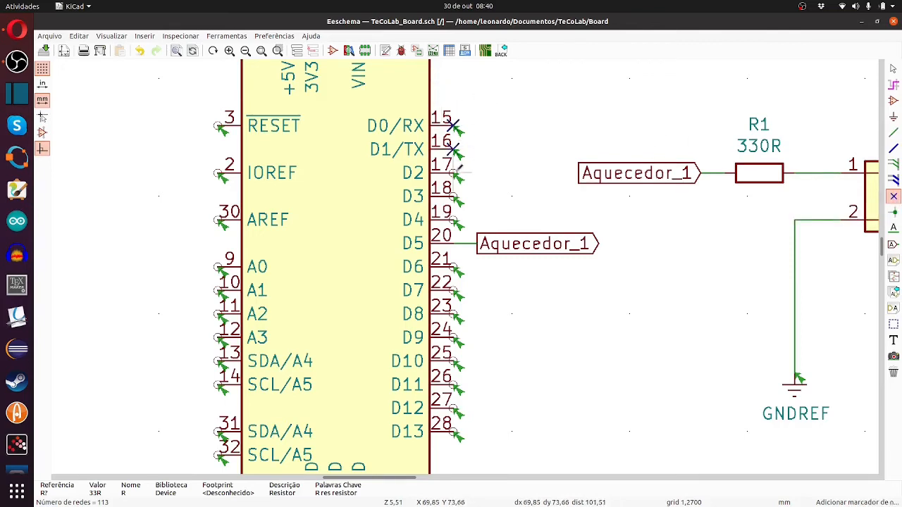
click(453, 173)
click(453, 196)
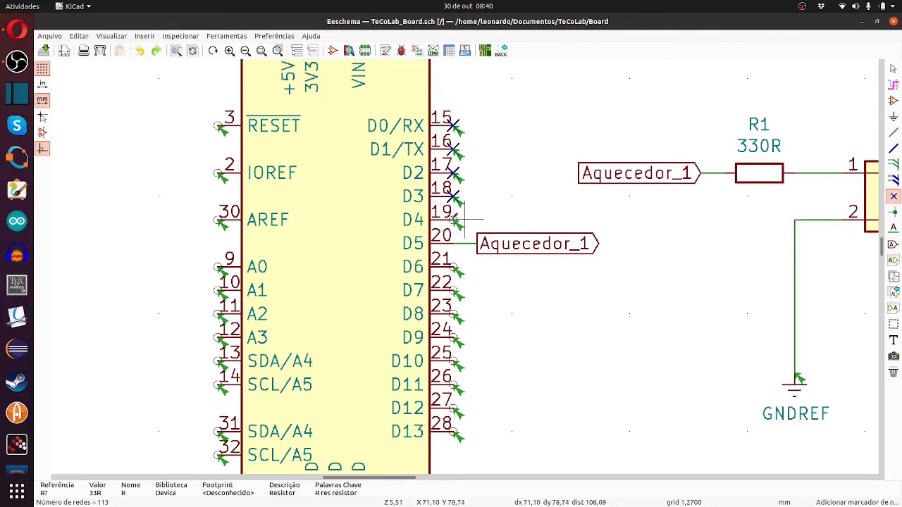
click(453, 220)
click(453, 267)
click(453, 291)
click(453, 314)
click(453, 337)
click(454, 361)
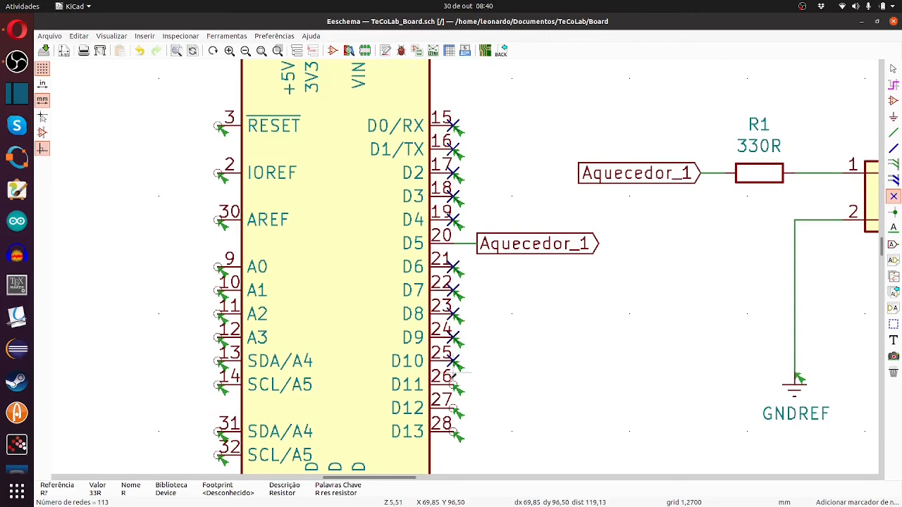
click(453, 385)
click(453, 408)
click(453, 432)
Place no-connect flags on the Arduino's GND pins 6 and 7 and on pins 31 and 32 (SDA/A4, SCL/A5)
scroll(442, 385, down, 1)
scroll(387, 355, up, 4)
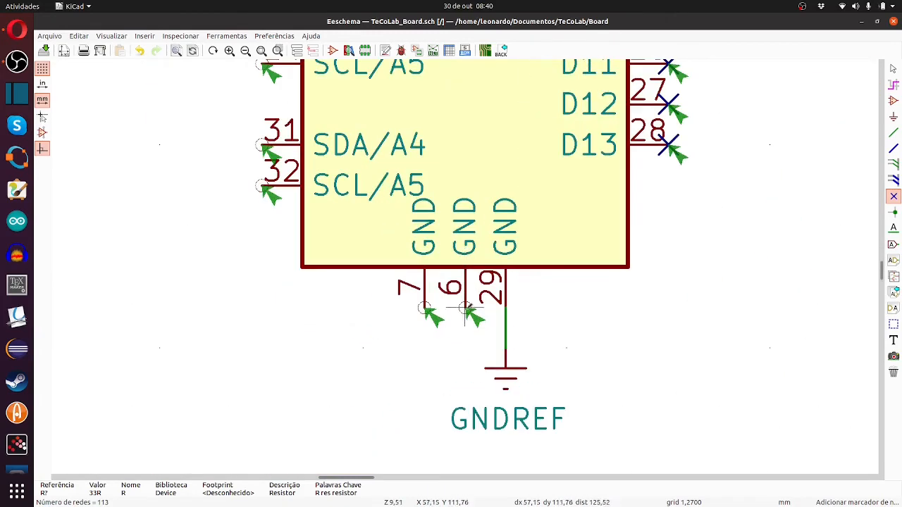
click(465, 308)
click(424, 308)
click(262, 185)
click(261, 144)
Place no-connect flags on the Arduino's A0 to A3, SDA/A4 and SCL/A5 (pins 13 and 14), AREF, IOREF and RESET pins
scroll(262, 207, down, 2)
scroll(473, 185, up, 1)
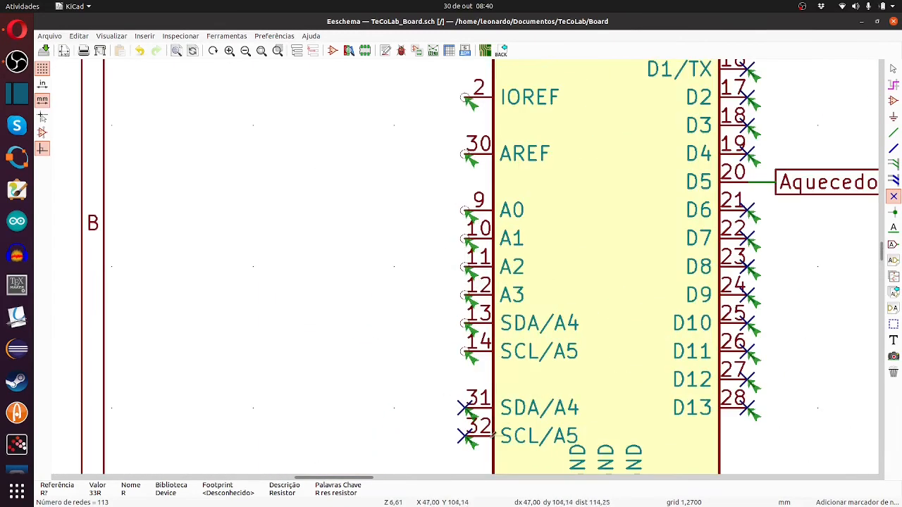
click(465, 352)
click(465, 323)
click(465, 295)
click(465, 267)
click(465, 239)
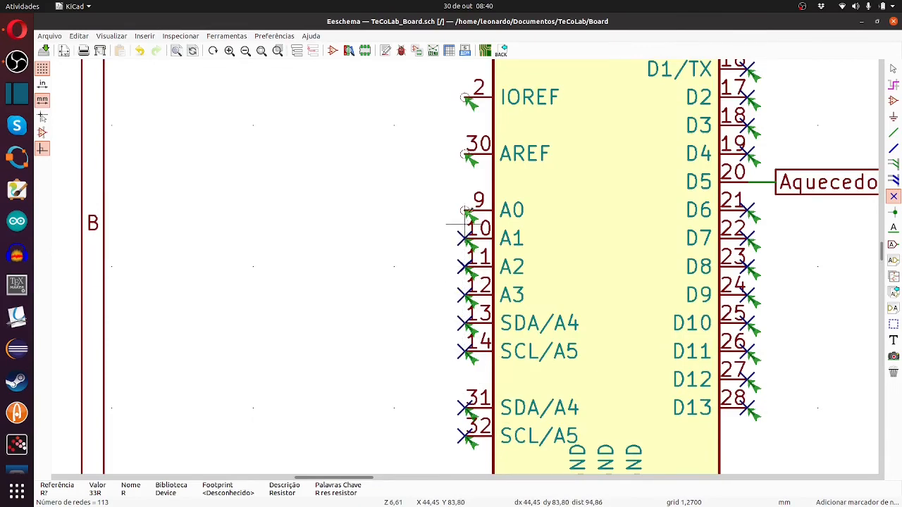
click(465, 211)
click(465, 155)
click(465, 99)
scroll(459, 90, up, 1)
click(481, 233)
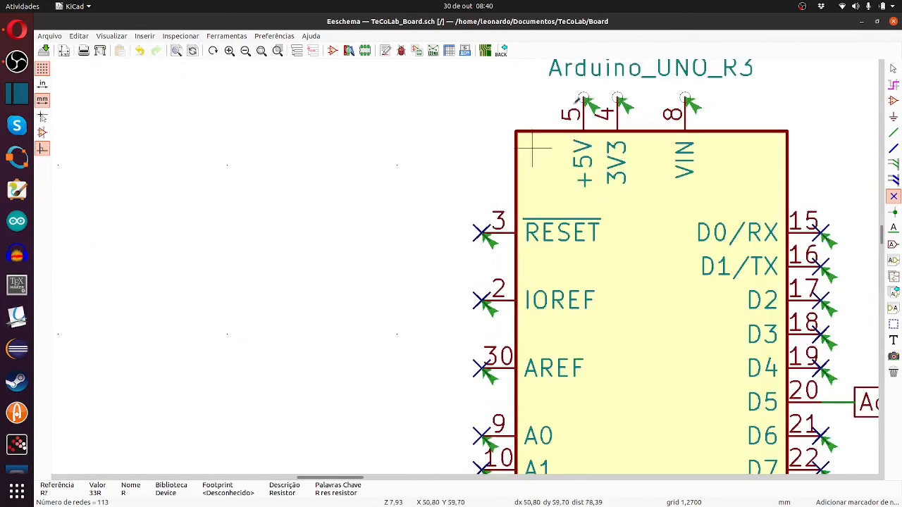
Place no-connect flags on the Arduino's +5V, 3V3 and VIN pins and save the schematic
click(584, 97)
click(617, 97)
click(685, 97)
key(ctrl+s)
Run the electrical rules check again and go to the first listed warning, at the DC jack's power symbols
scroll(585, 182, down, 3)
scroll(482, 375, up, 1)
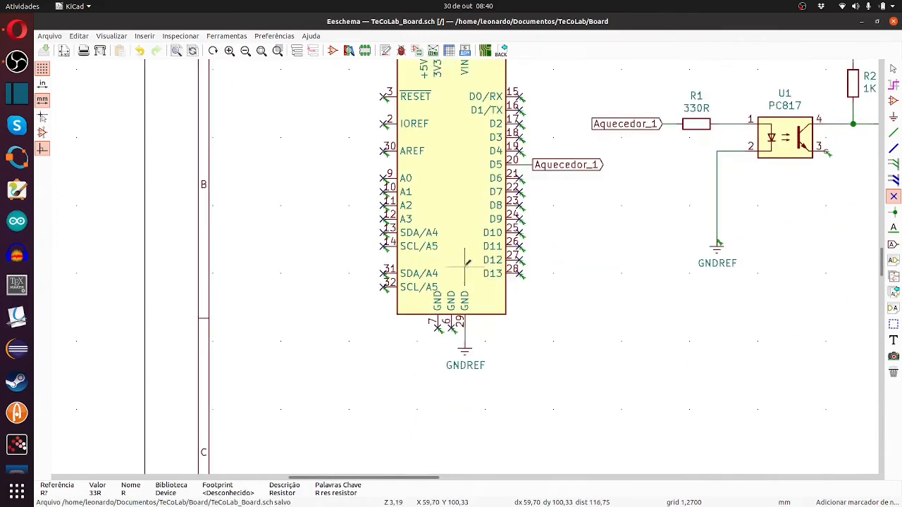
click(401, 51)
click(617, 416)
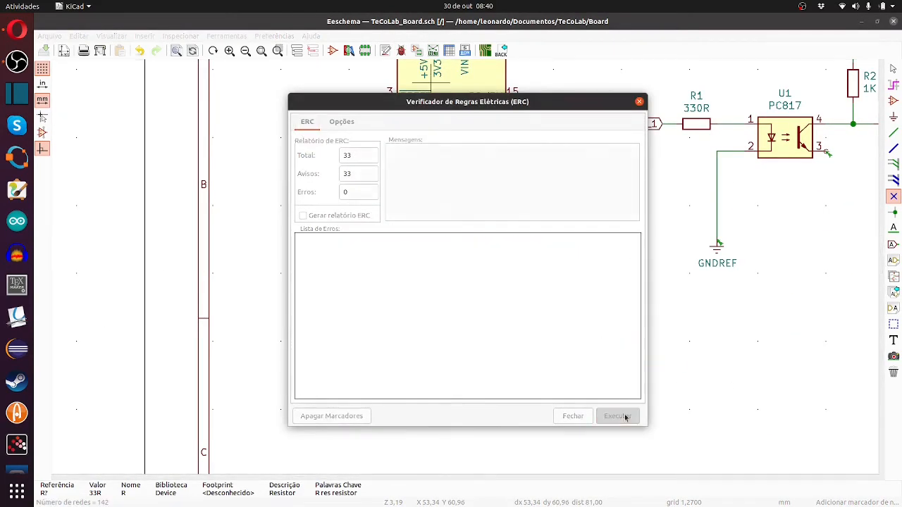
click(376, 250)
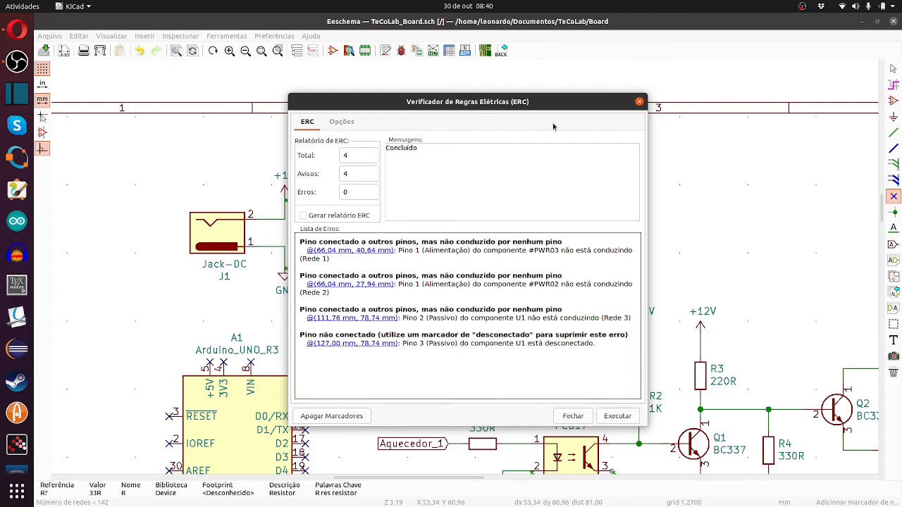
click(639, 101)
Add a PWR_FLAG symbol beside the DC jack and wire it to the +12V line at the jack's pin 2
scroll(298, 261, up, 2)
scroll(465, 267, up, 3)
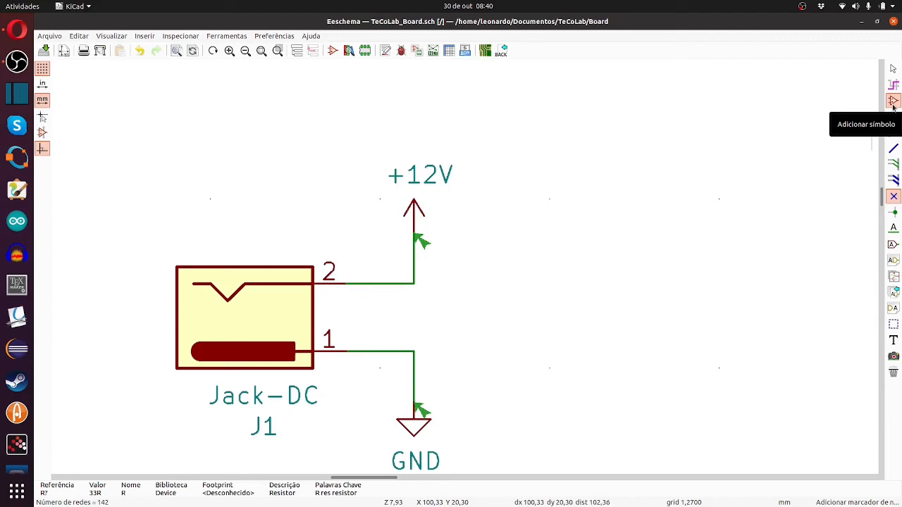
click(892, 102)
click(568, 246)
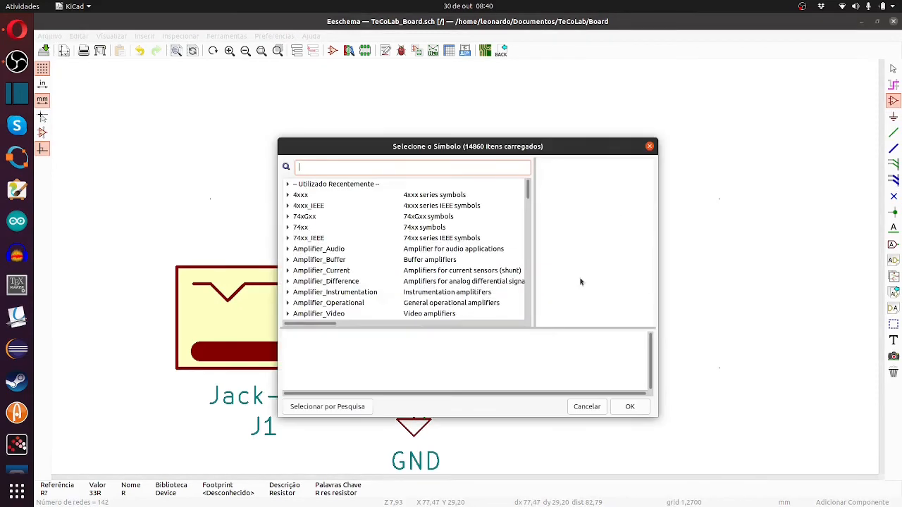
text(pw)
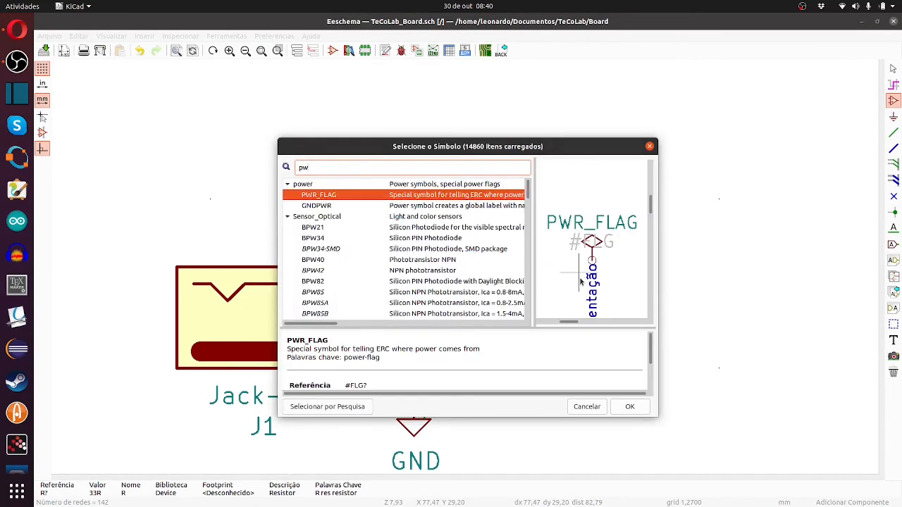
click(331, 205)
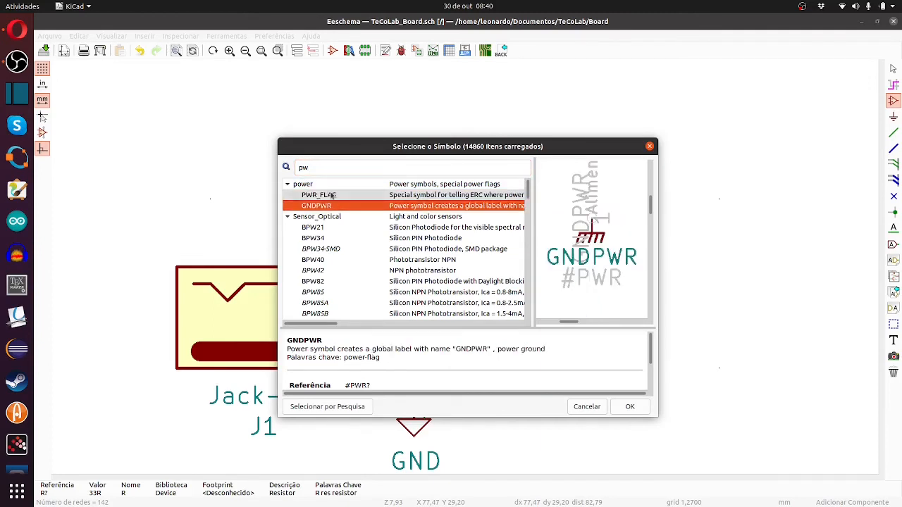
drag(658, 227, 842, 226)
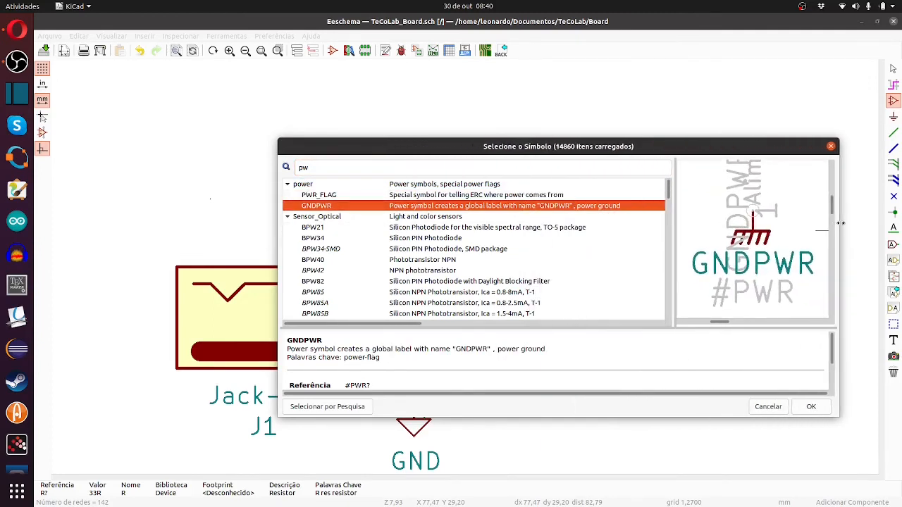
double_click(391, 198)
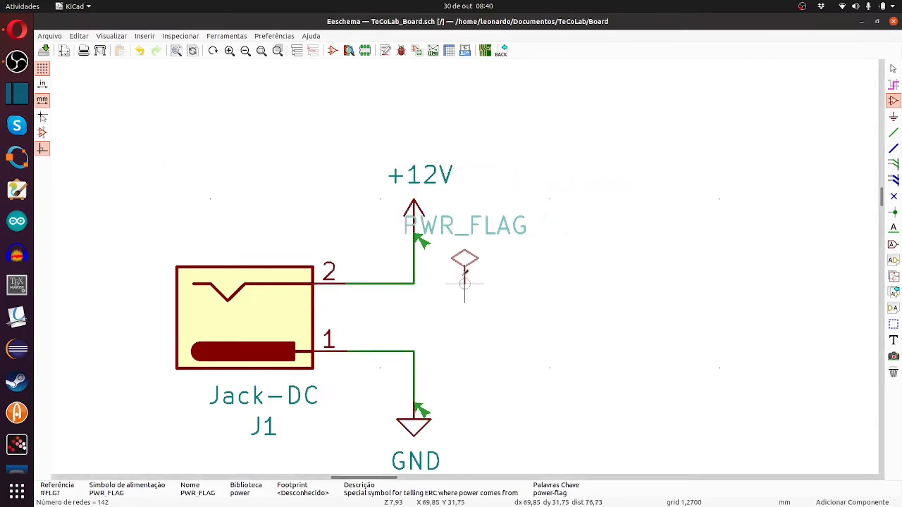
scroll(540, 233, up, 2)
click(542, 243)
key(w)
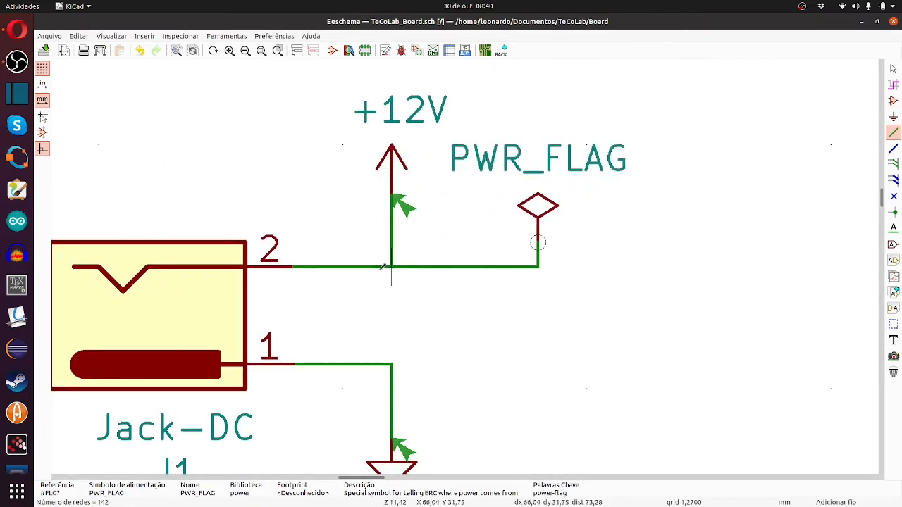
click(392, 266)
Place a copy of the PWR_FLAG symbol below the first one and wire it to the jack's GND line
key(c)
scroll(541, 244, up, 1)
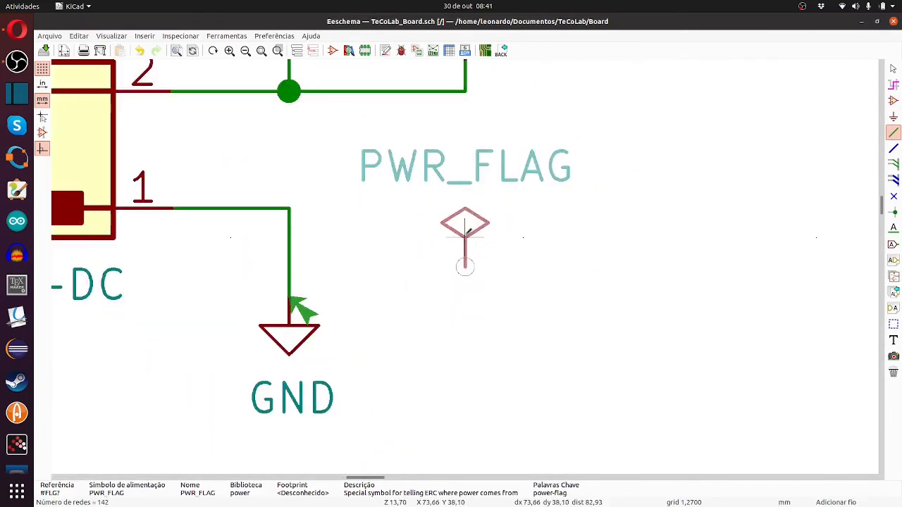
click(465, 266)
key(w)
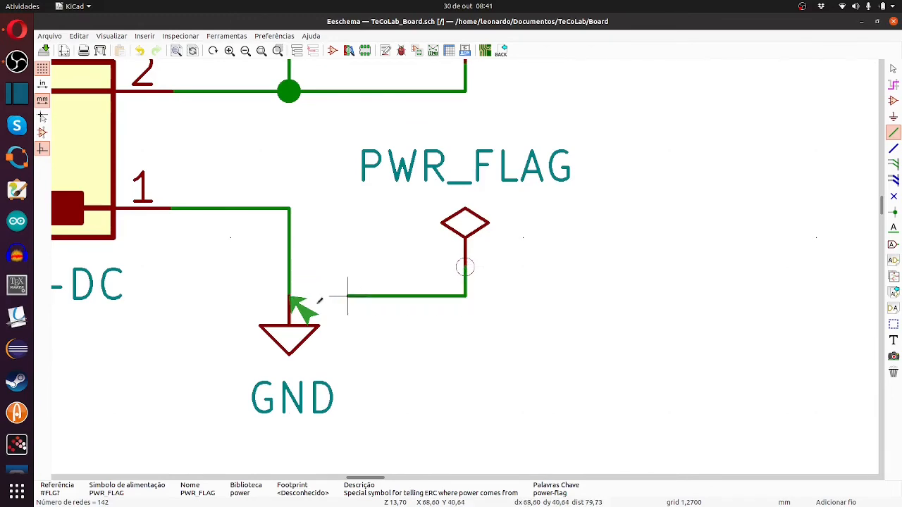
click(288, 296)
Rerun the electrical rules check and go to the warning for pin 3 of the PC817
scroll(465, 267, down, 3)
click(401, 50)
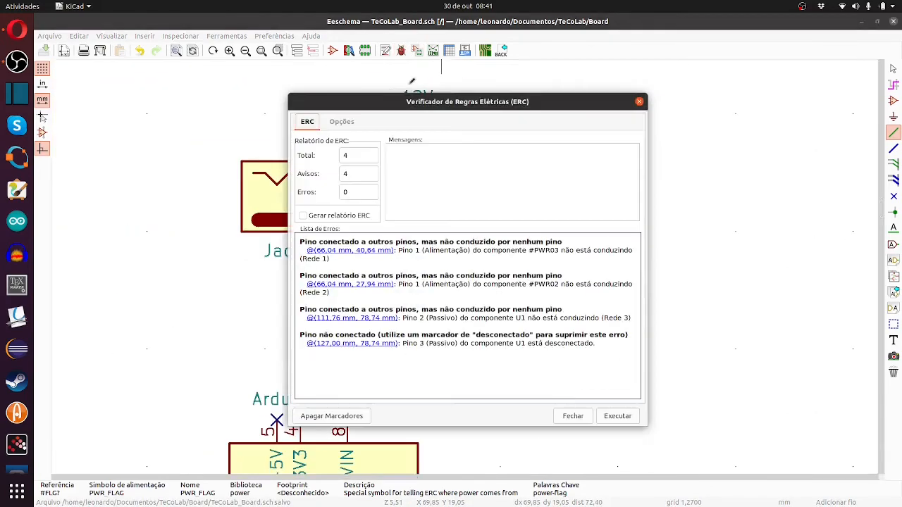
click(619, 416)
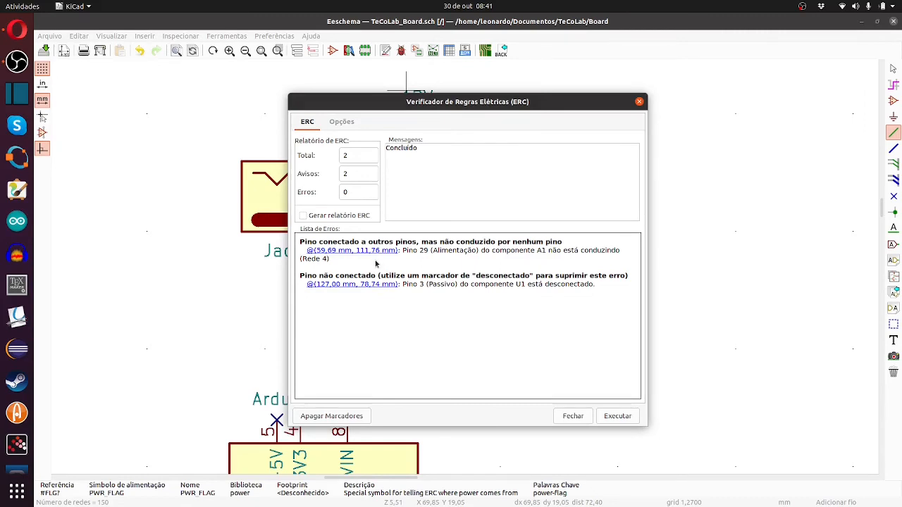
click(373, 285)
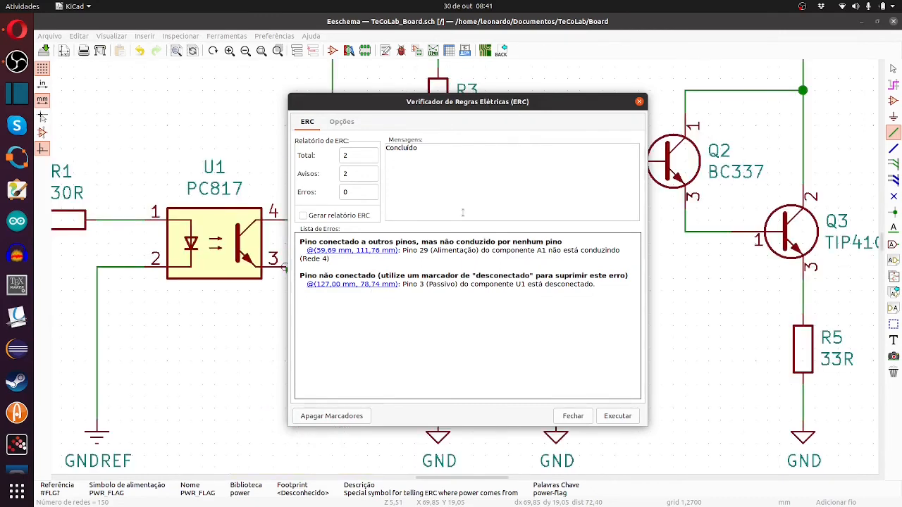
click(639, 102)
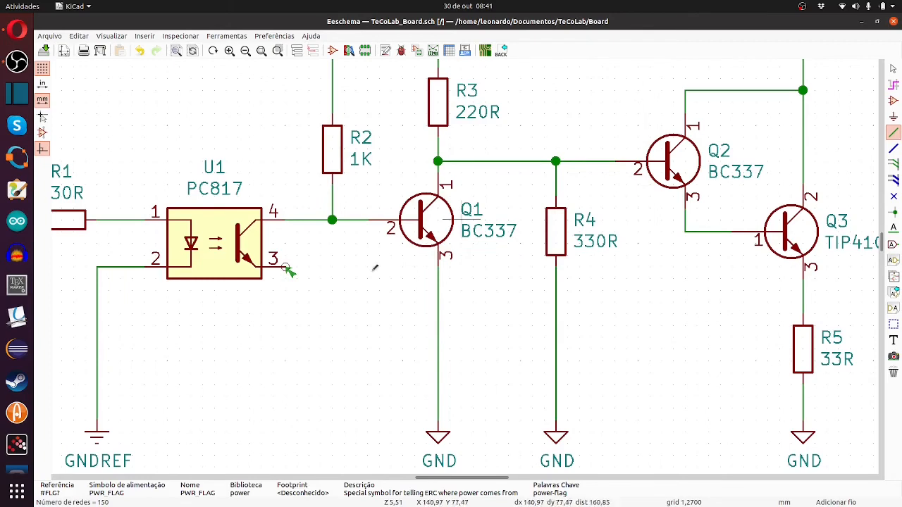
Place a copied GND symbol below the PC817, wire it to the optocoupler's pin 3 and save the schematic
scroll(462, 259, up, 3)
scroll(465, 262, down, 4)
scroll(464, 266, down, 3)
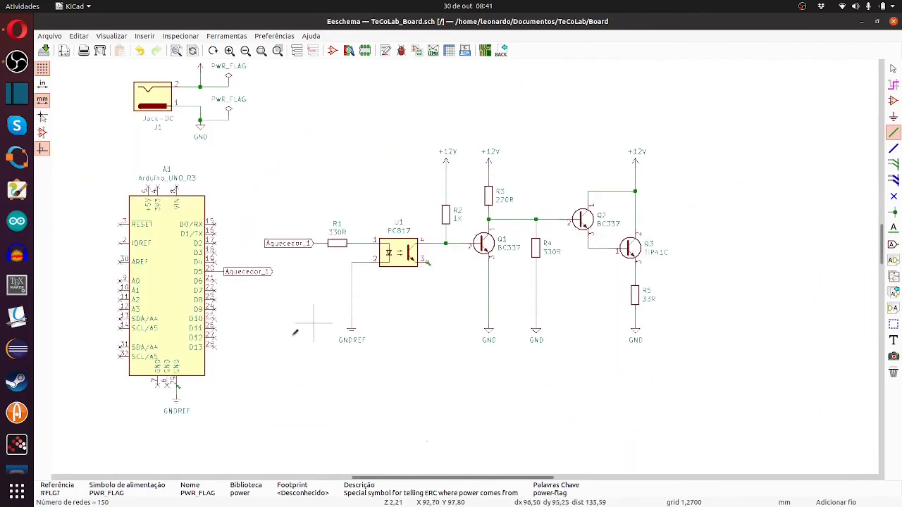
scroll(459, 282, up, 5)
key(c)
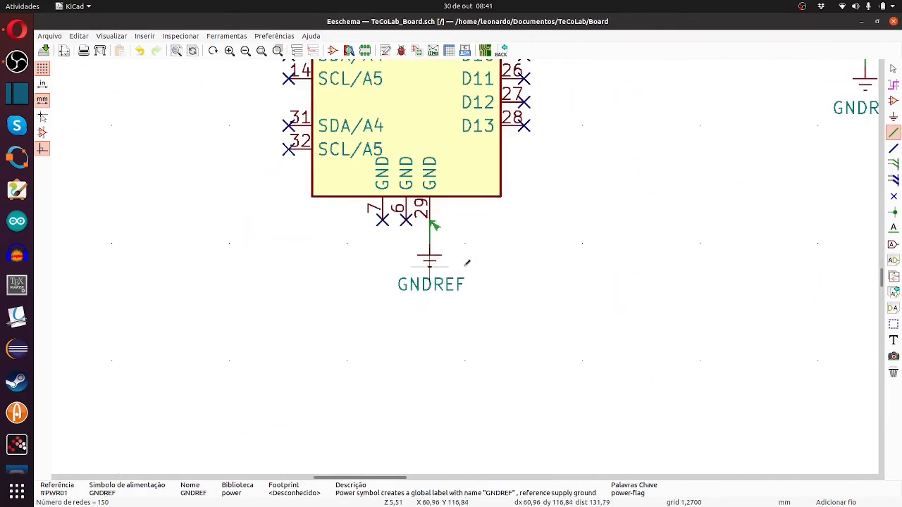
scroll(467, 264, down, 4)
scroll(658, 173, up, 2)
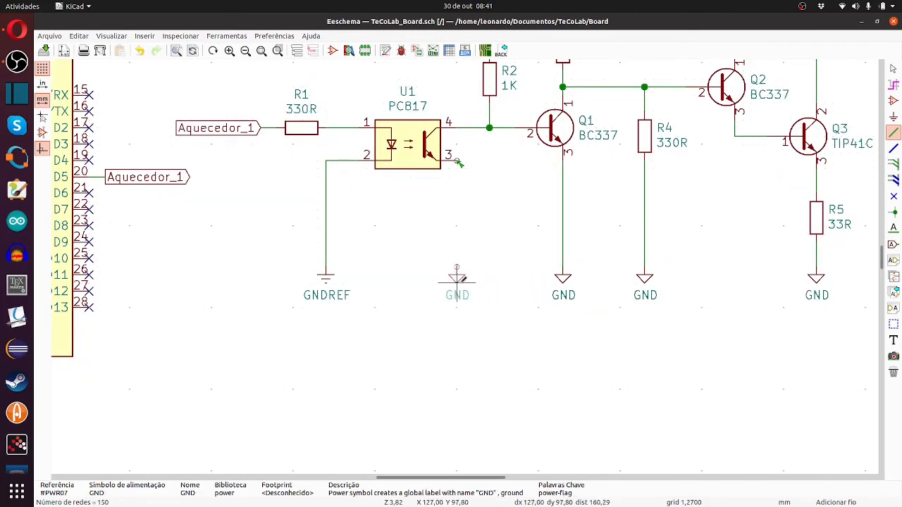
click(457, 268)
key(w)
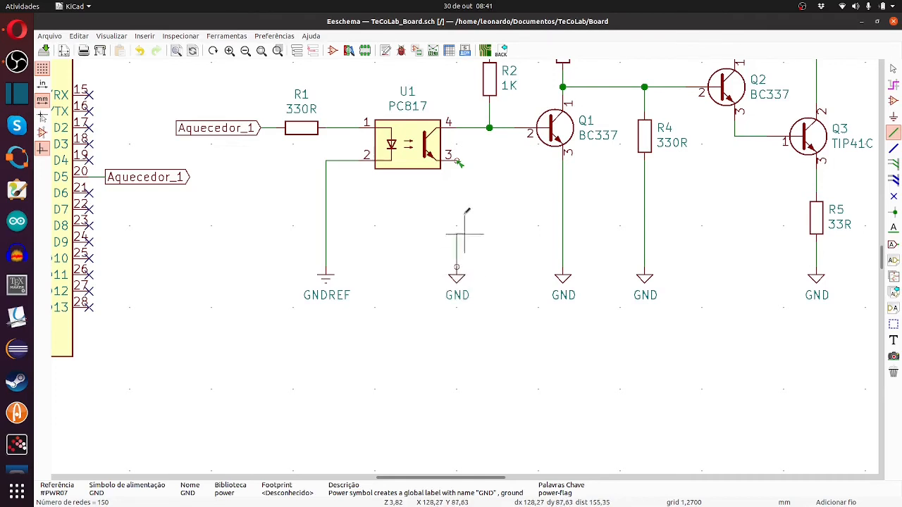
key(ctrl+s)
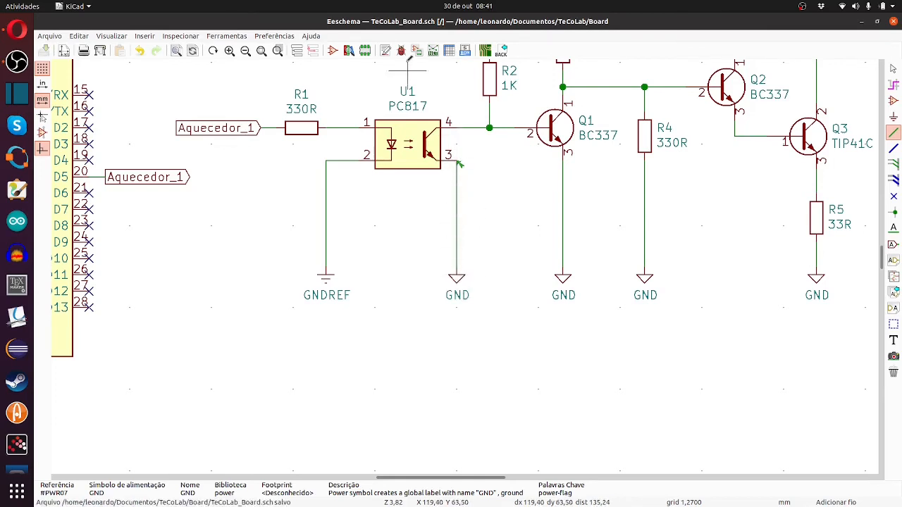
Rerun the electrical rules check and inspect the marker at pin 2 of the PC817 optocoupler
click(401, 50)
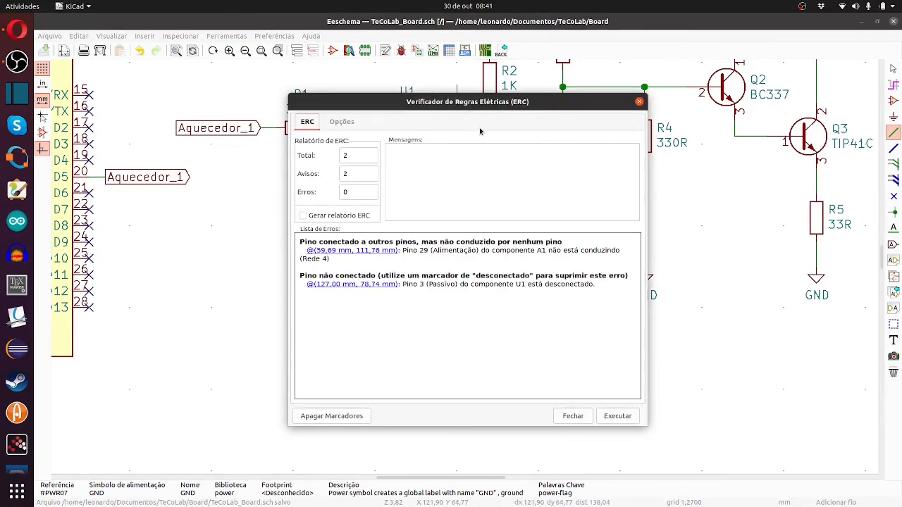
click(617, 416)
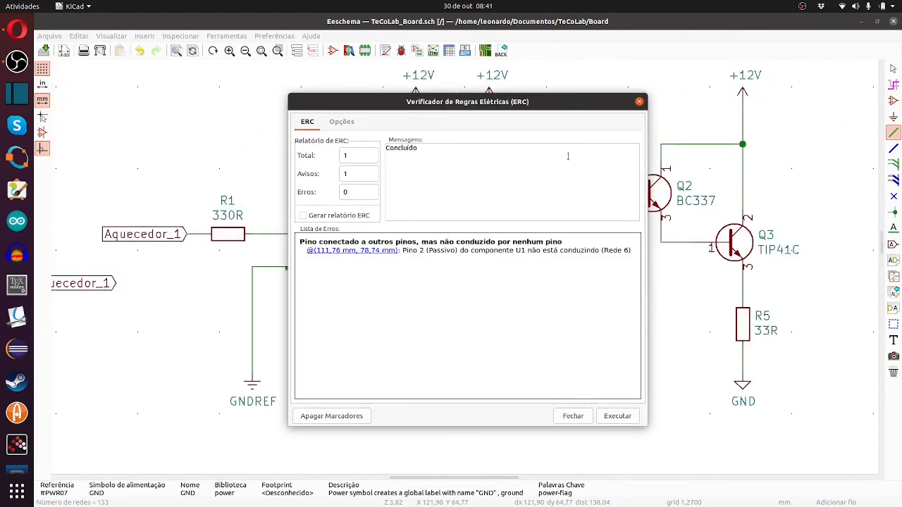
click(640, 102)
scroll(295, 290, up, 3)
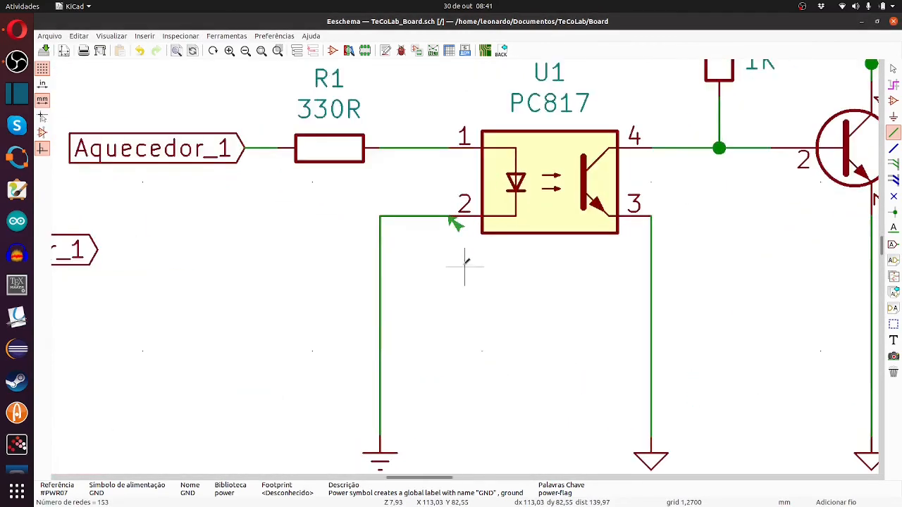
scroll(463, 258, up, 1)
scroll(455, 258, down, 4)
scroll(463, 262, down, 2)
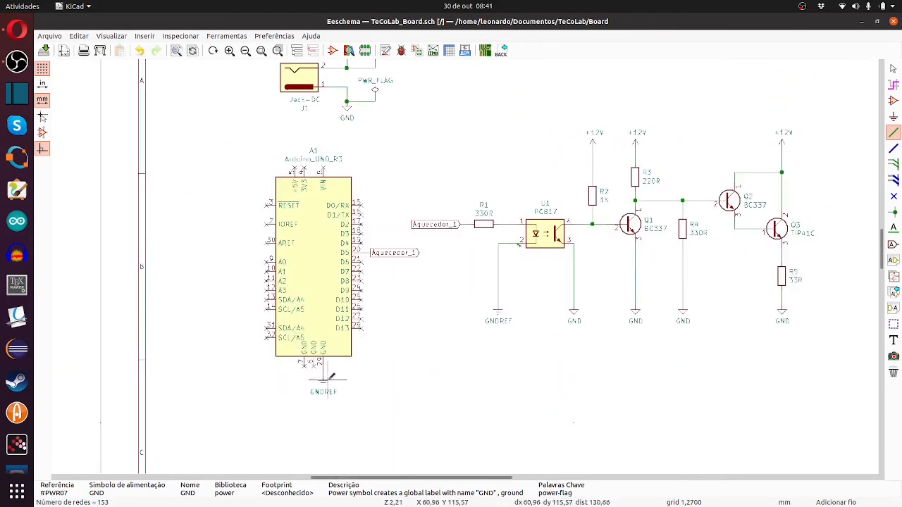
Place a PWR_FLAG symbol beside the GNDREF connection below the Arduino's pin 29
scroll(332, 381, up, 6)
scroll(465, 261, down, 1)
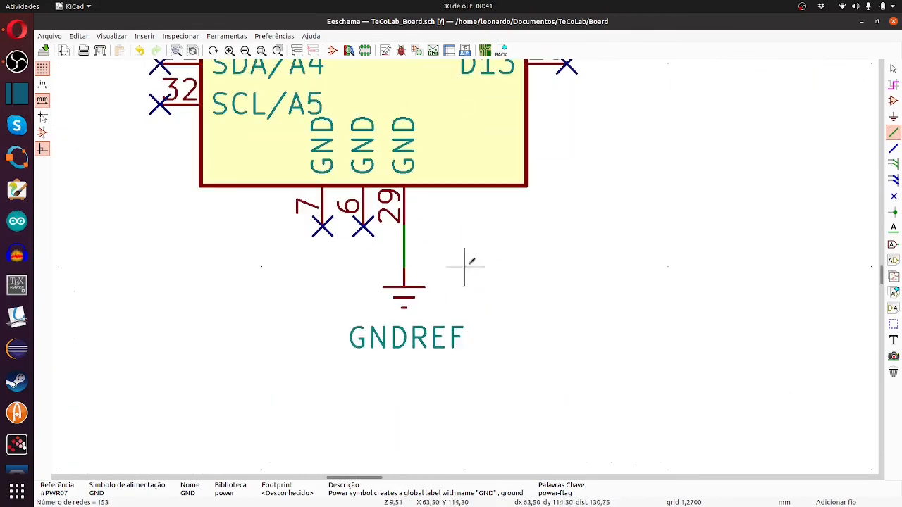
click(893, 101)
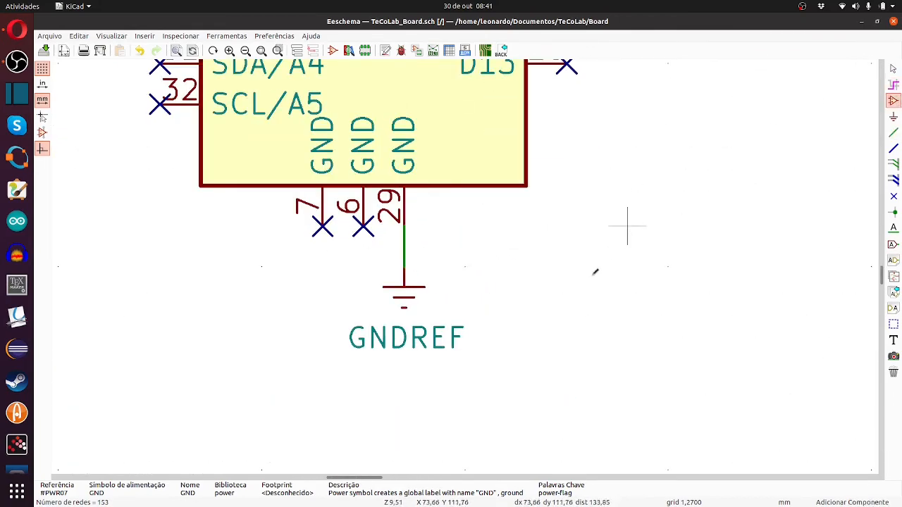
click(594, 272)
text(pw)
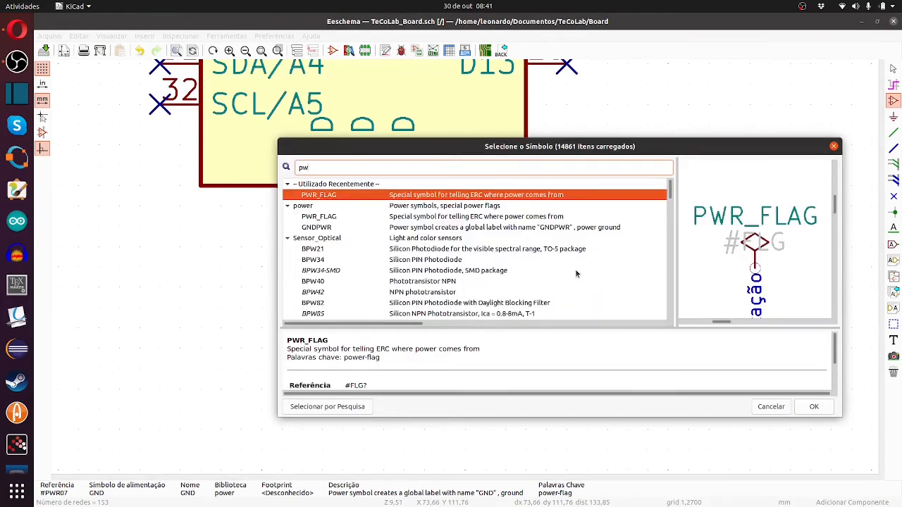
double_click(333, 196)
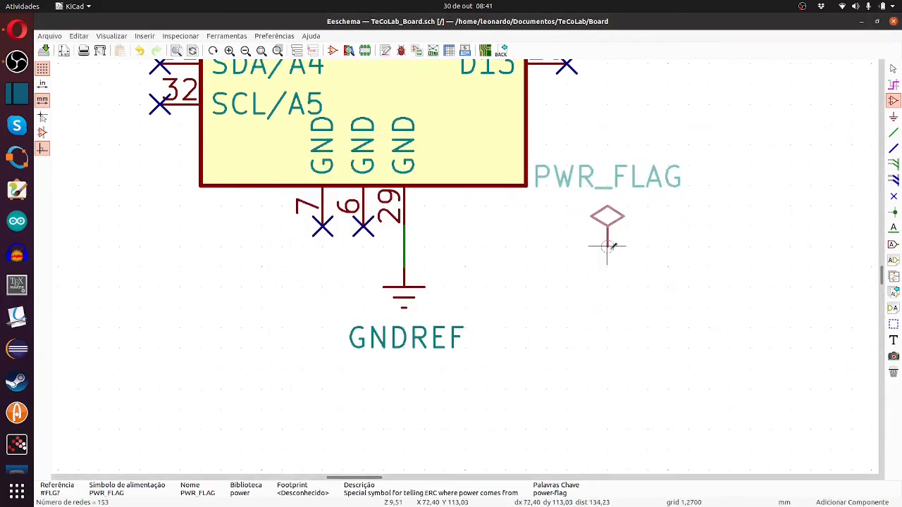
click(607, 286)
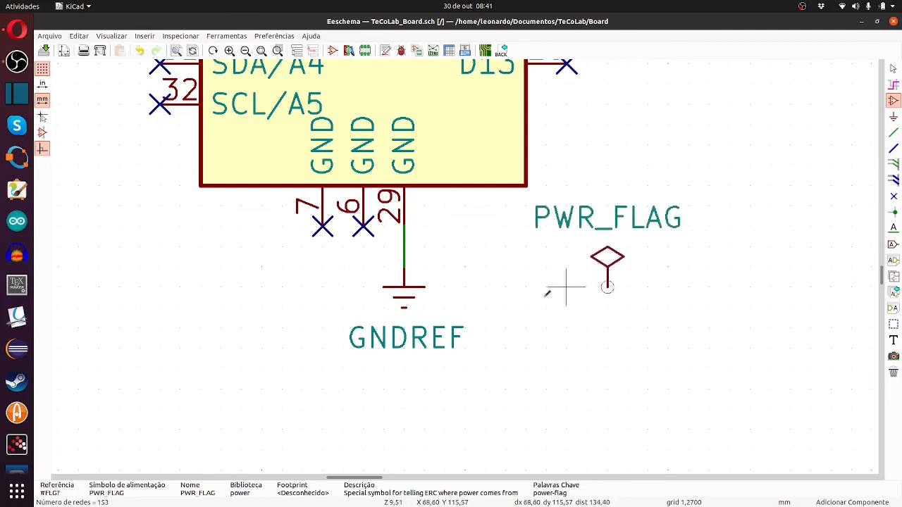
Move the Arduino's GNDREF symbol lower, wire it back up to the pin 29 line and save the schematic
key(m)
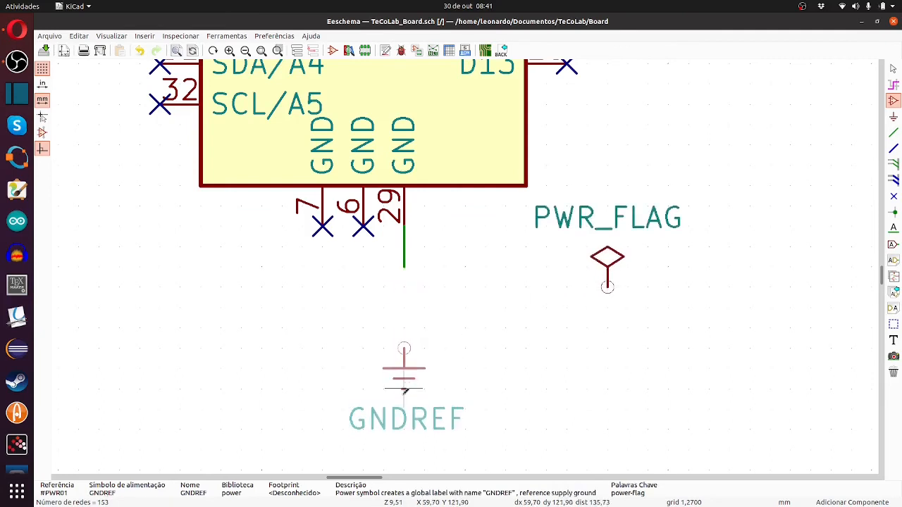
click(405, 391)
key(w)
click(403, 348)
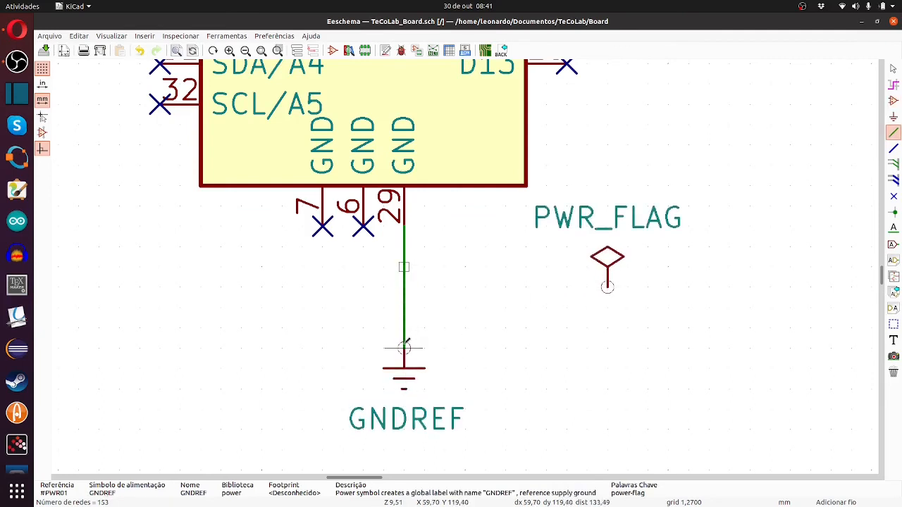
key(ctrl+s)
Move the PWR_FLAG symbol closer to the Arduino's pin 29 line and wire it to that GNDREF line
key(m)
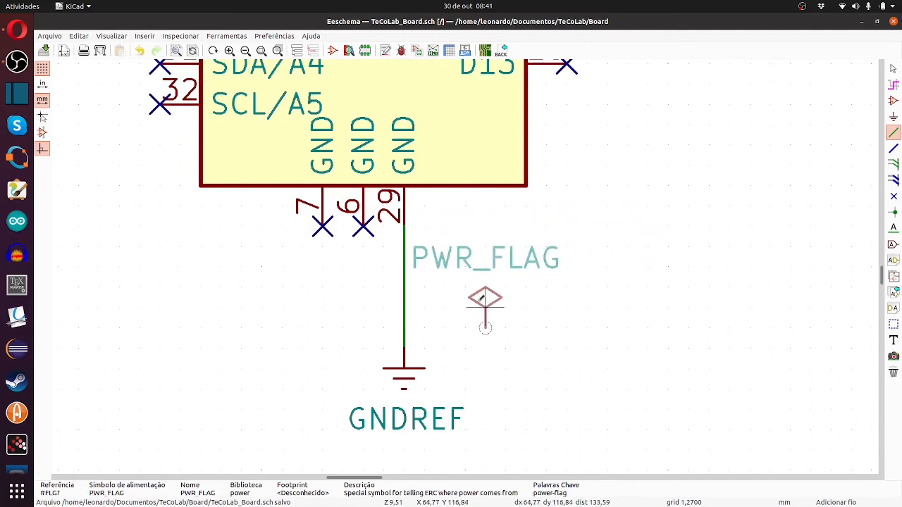
click(497, 315)
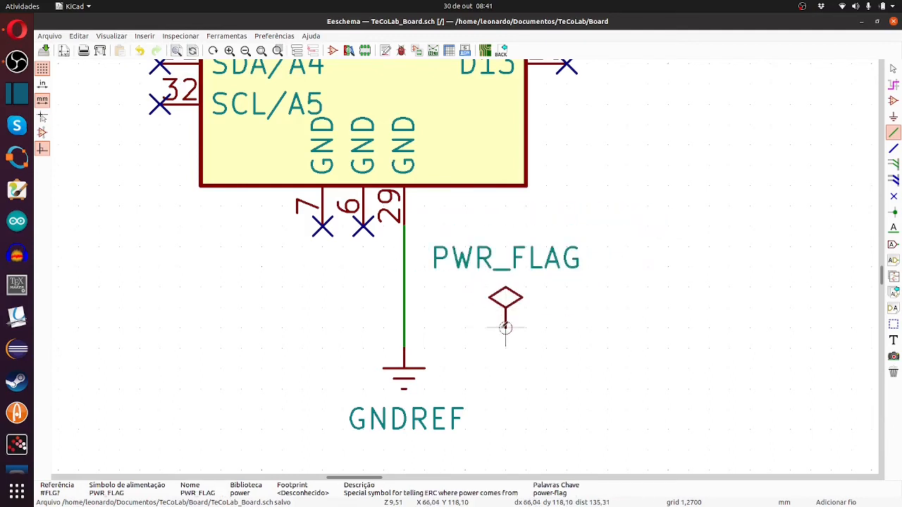
click(505, 327)
click(404, 328)
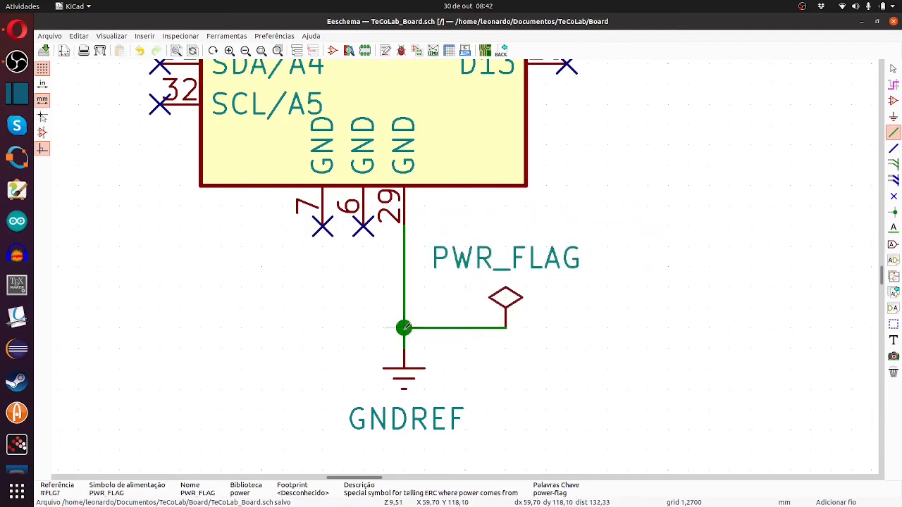
Rerun the electrical rules check and look over the whole schematic
click(401, 50)
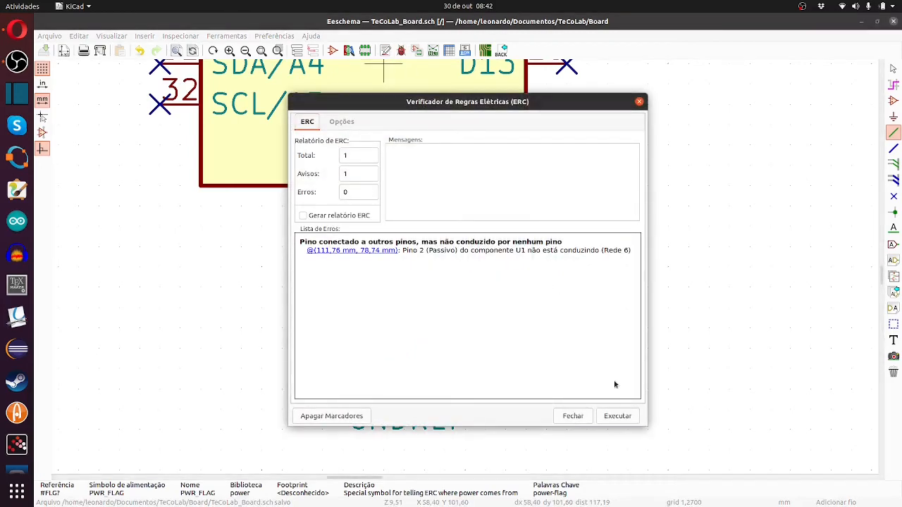
click(618, 416)
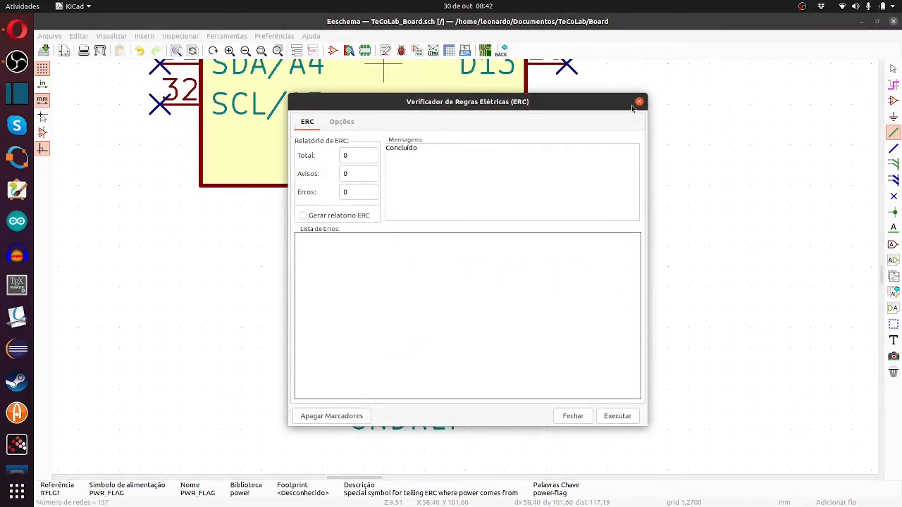
click(640, 103)
scroll(479, 253, down, 7)
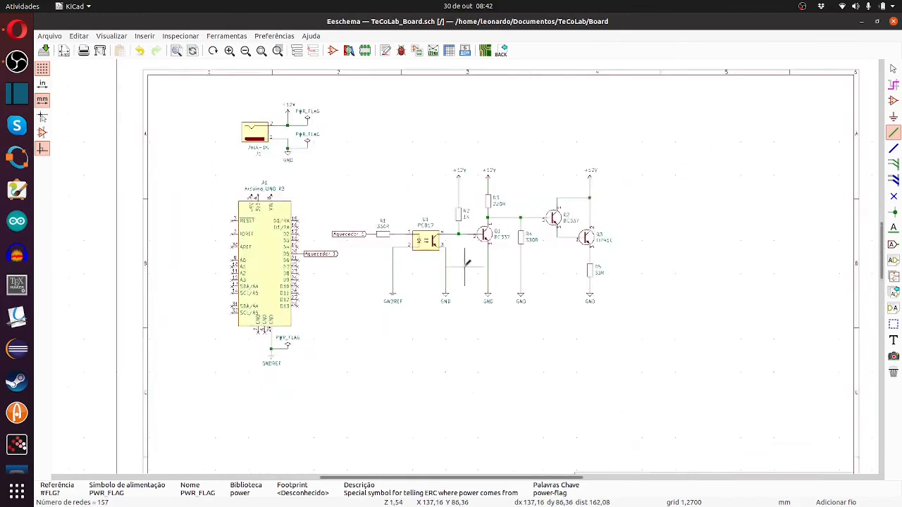
scroll(467, 263, up, 1)
scroll(469, 263, down, 2)
scroll(479, 262, up, 3)
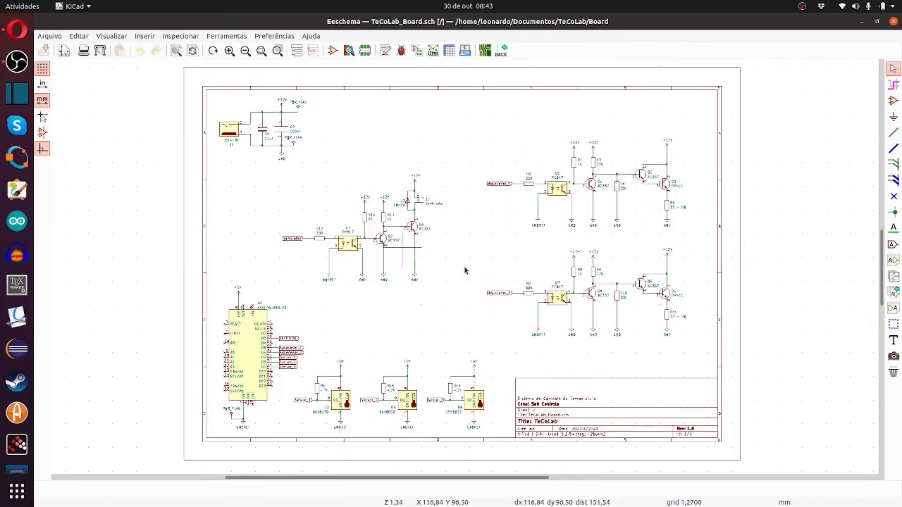
Examine the expanded schematic, covering the power input, fan driver, two heater drivers, Arduino and three DS18B20 sensor circuits
scroll(403, 246, up, 1)
scroll(467, 193, down, 1)
middle_drag(484, 275, 391, 184)
scroll(469, 275, up, 1)
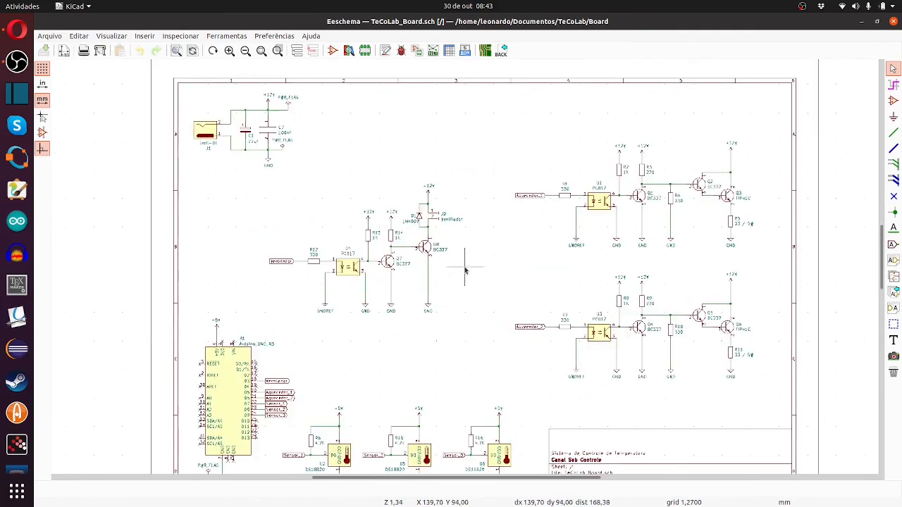
scroll(470, 276, up, 1)
scroll(471, 276, down, 1)
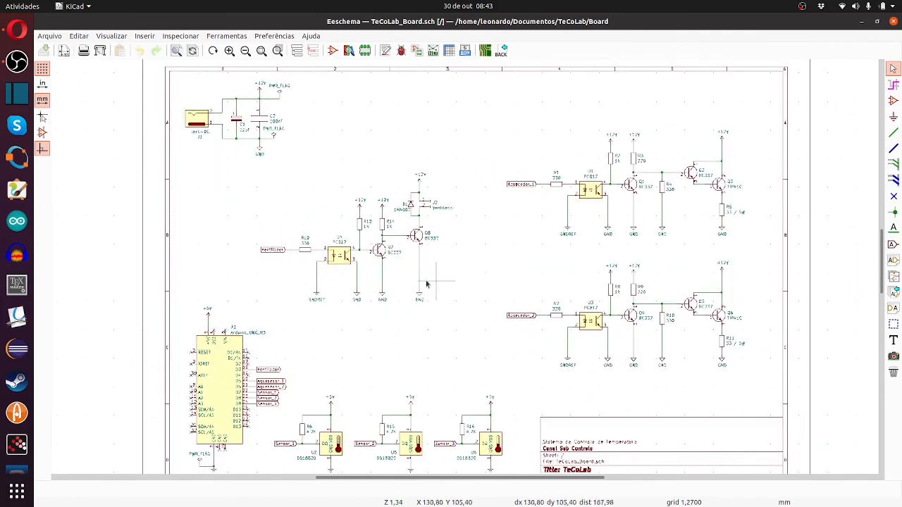
middle_drag(402, 386, 362, 326)
scroll(362, 326, up, 2)
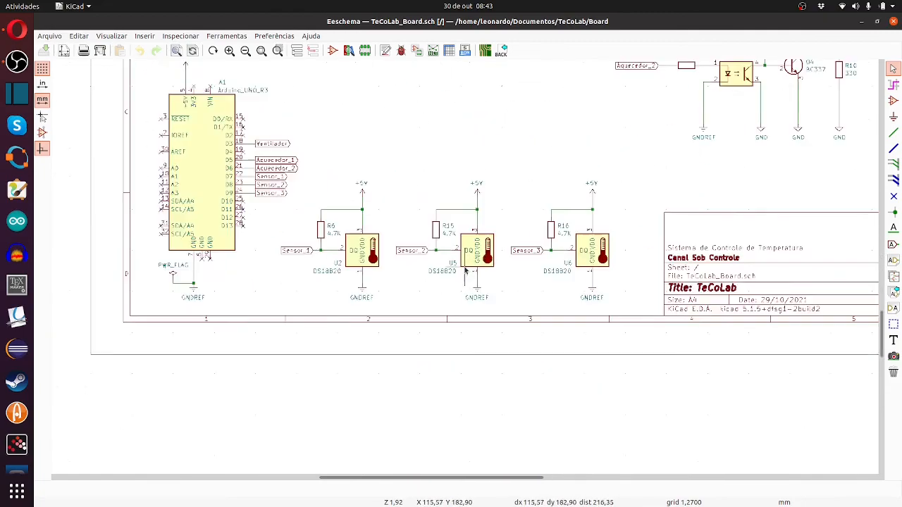
scroll(465, 272, down, 2)
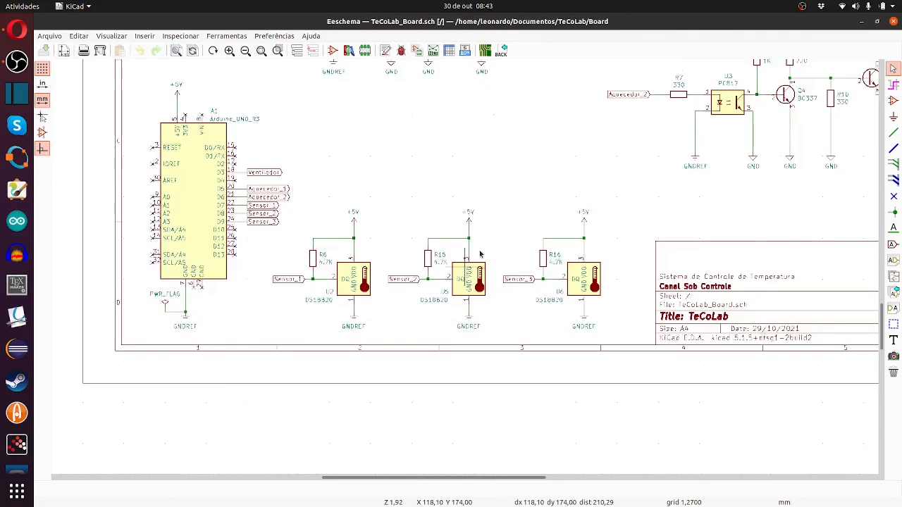
middle_drag(465, 227, 538, 337)
middle_drag(489, 193, 490, 303)
Draw a closed dashed graphic frame around the DC jack power input circuit with C1, C2 and the power flags
click(893, 324)
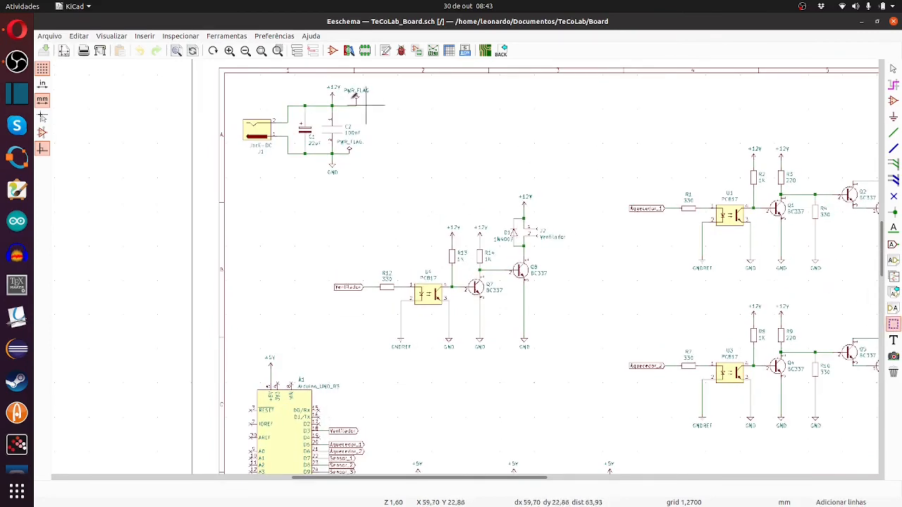
click(229, 198)
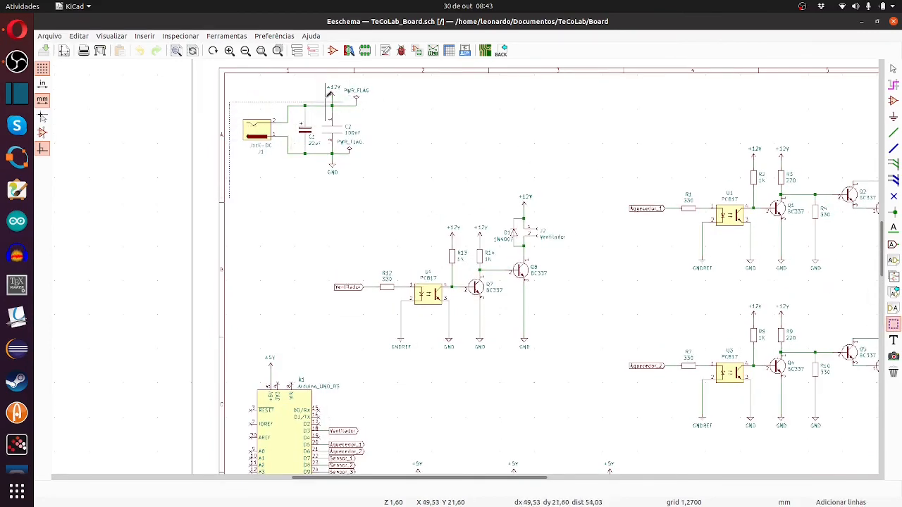
click(386, 124)
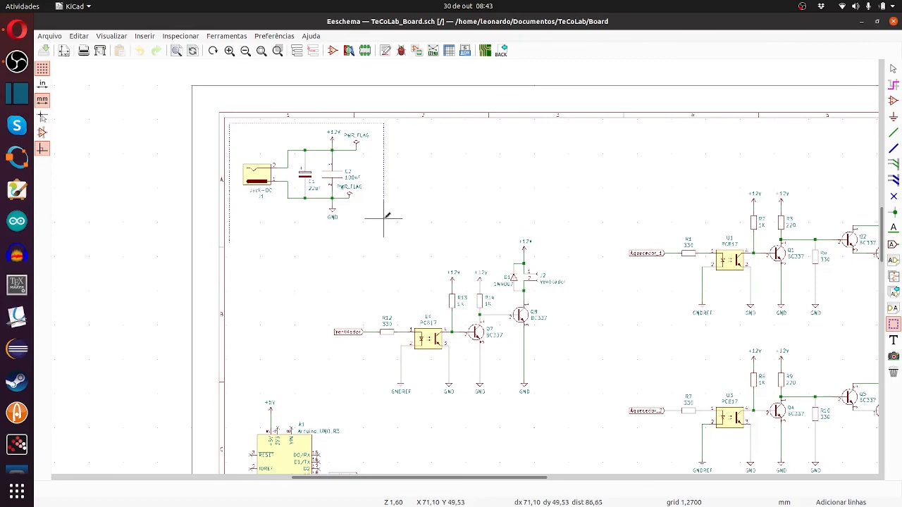
scroll(384, 217, up, 3)
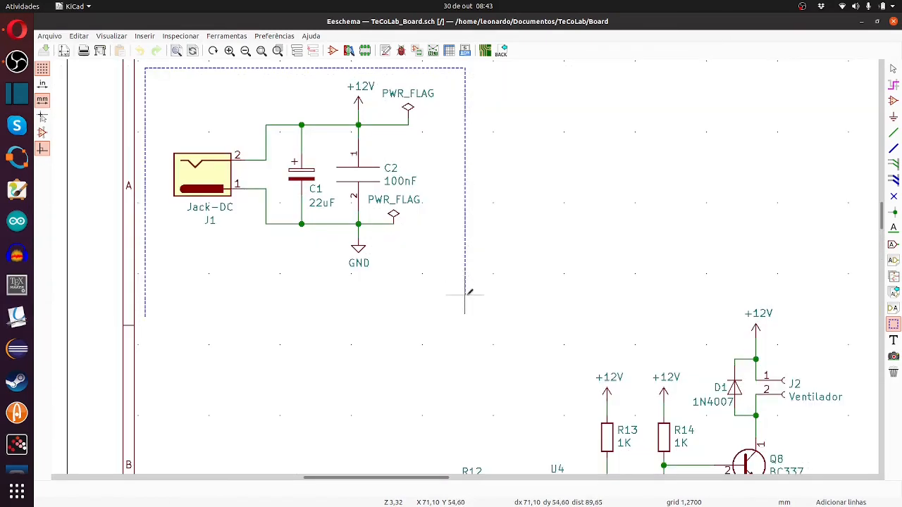
click(472, 317)
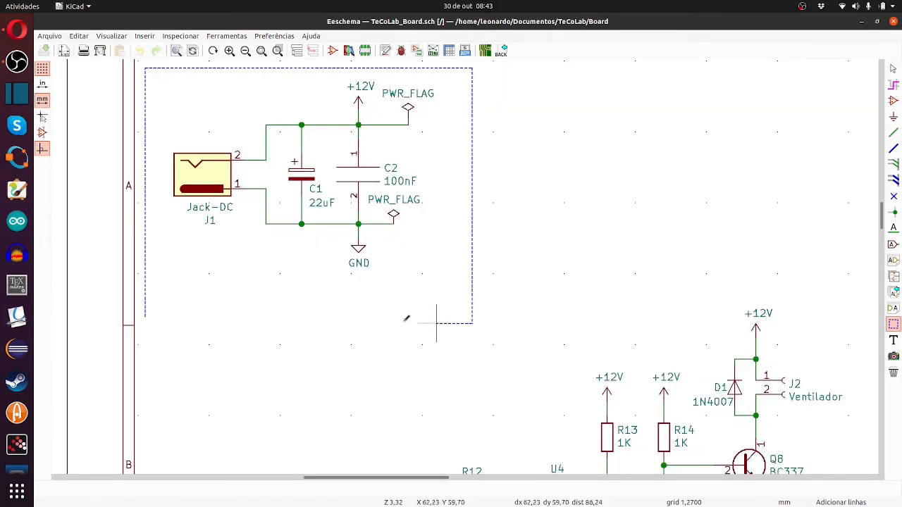
double_click(146, 316)
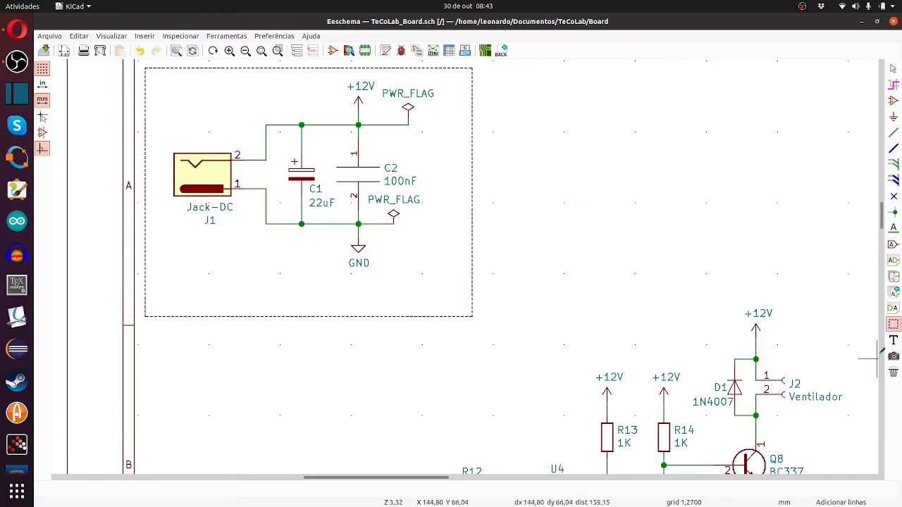
Add the text "Entrada Alimentação 12 V" in the lower-left corner of the power input frame
click(893, 340)
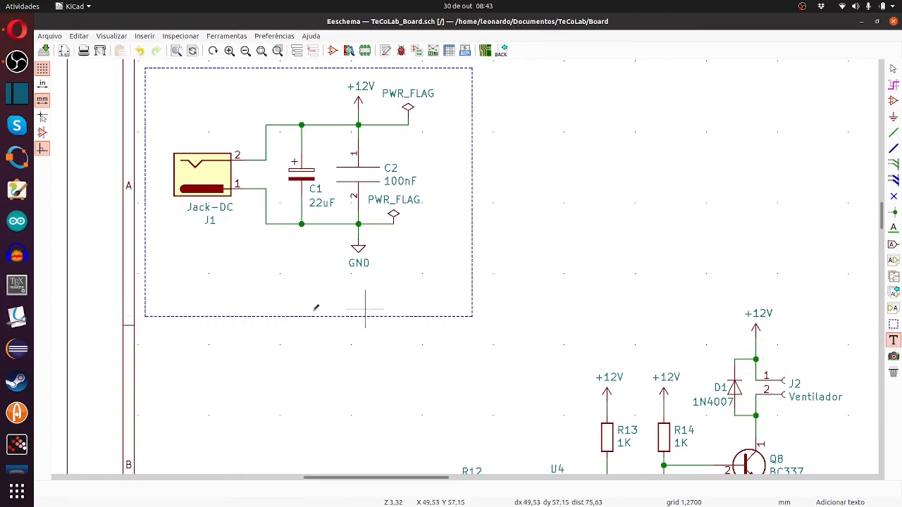
click(186, 296)
text(E)
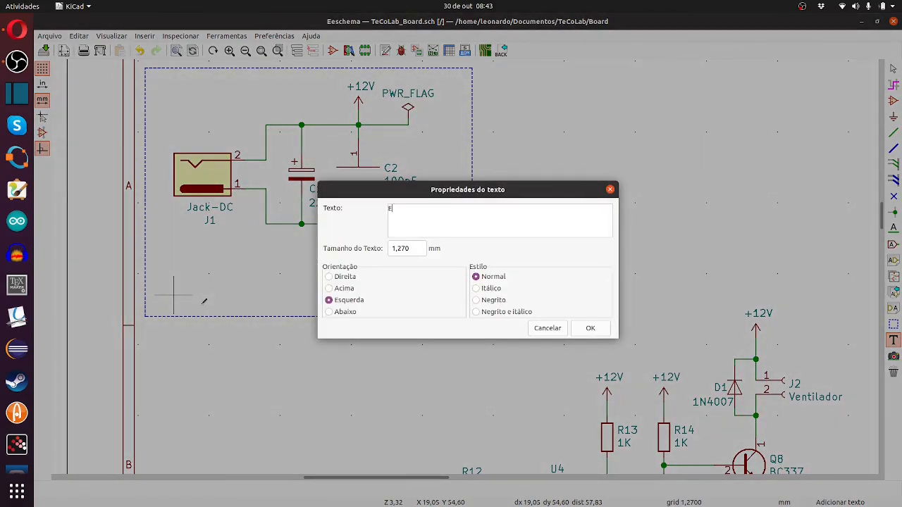
text(ntrada Alimentação 12 V)
click(589, 328)
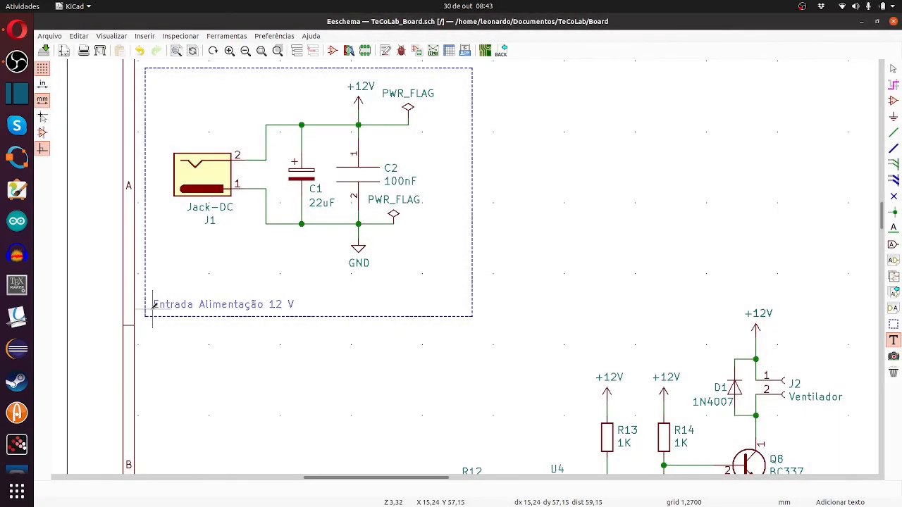
click(158, 307)
Draw a dashed graphic frame around the two heater driver circuits, Aquecedor_1 and Aquecedor_2
scroll(189, 266, down, 4)
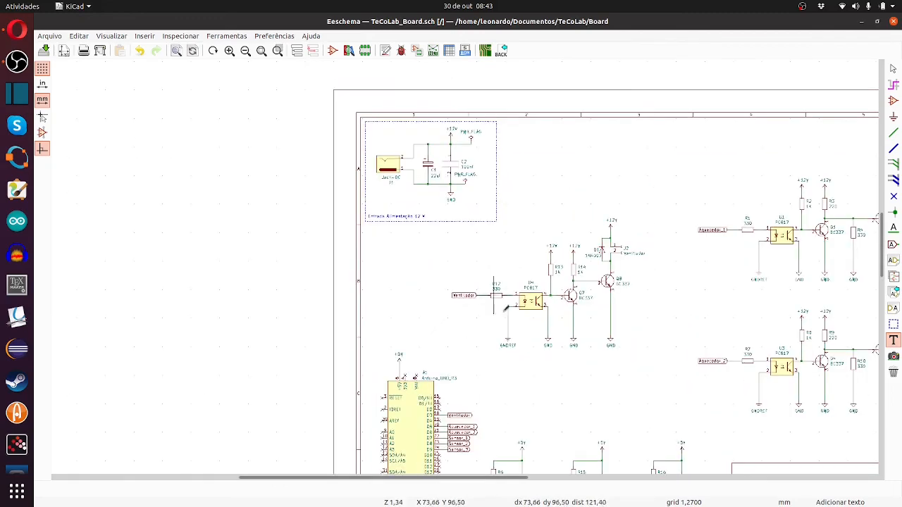
scroll(516, 353, up, 1)
scroll(475, 227, down, 1)
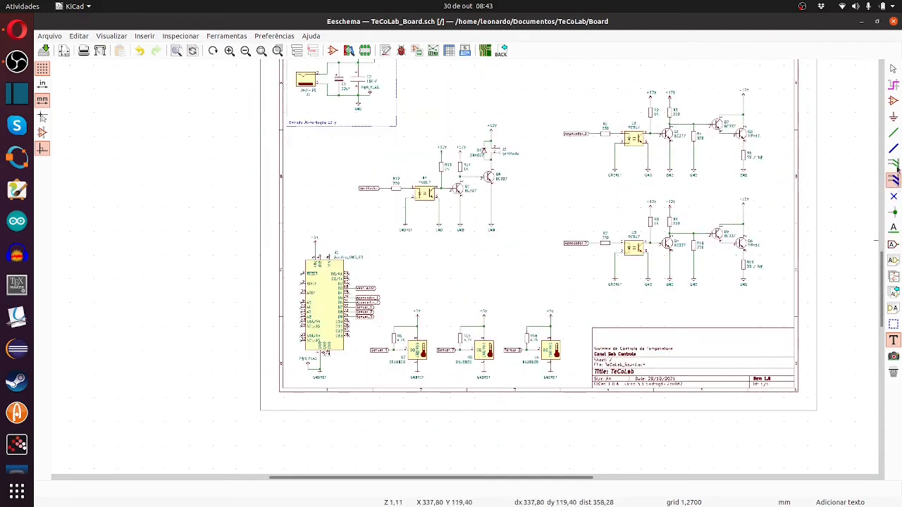
click(894, 323)
scroll(689, 167, up, 1)
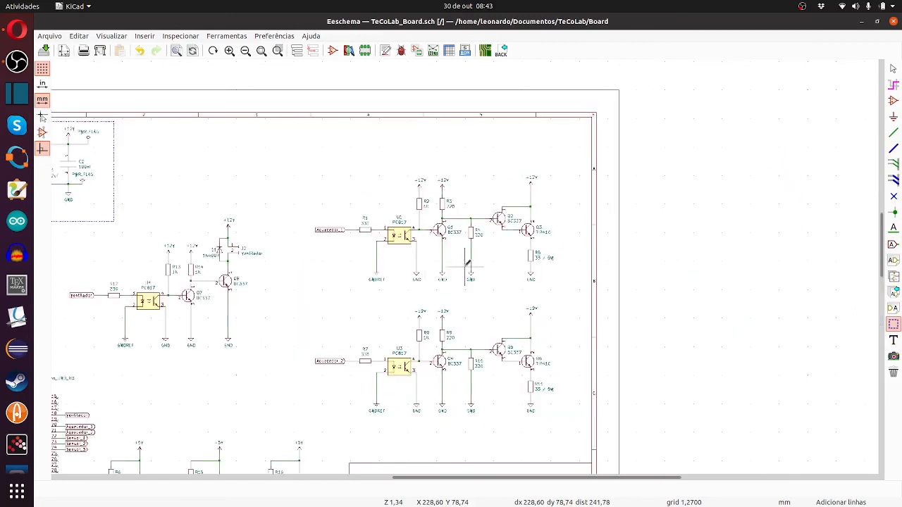
click(296, 152)
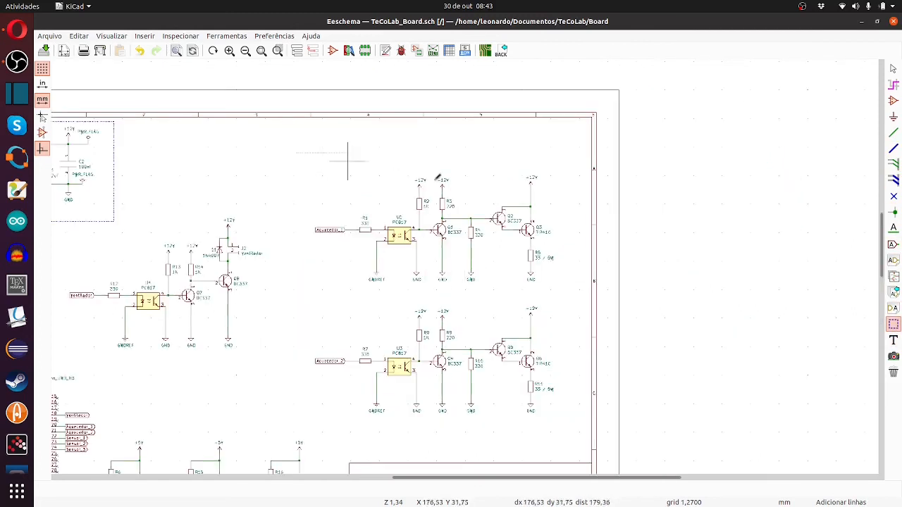
scroll(577, 319, down, 1)
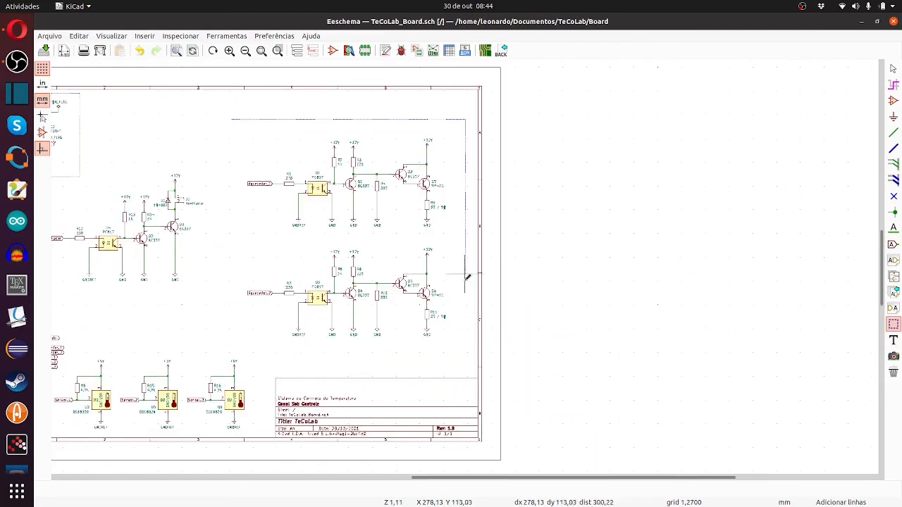
click(467, 358)
click(220, 319)
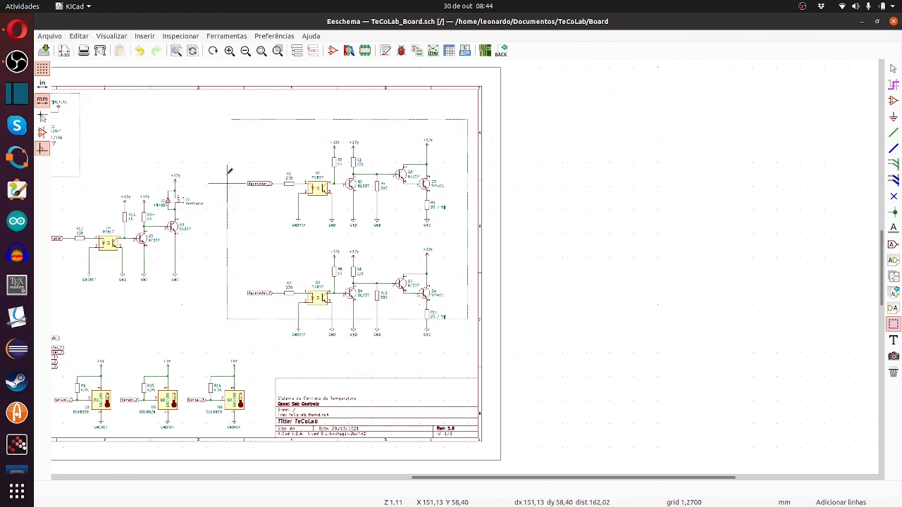
click(468, 337)
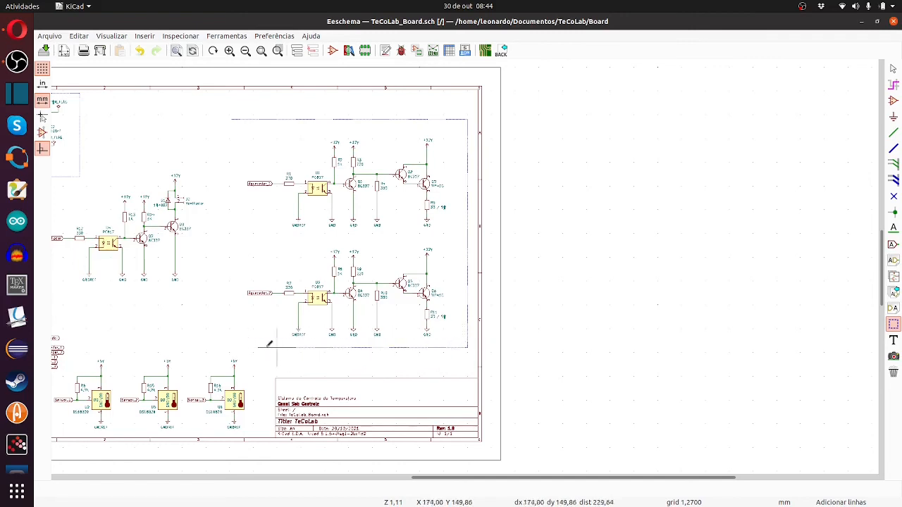
click(244, 347)
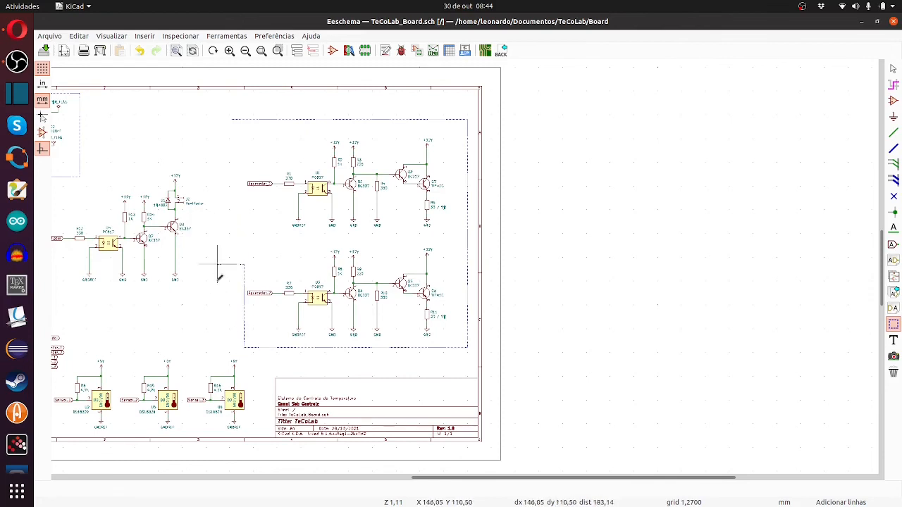